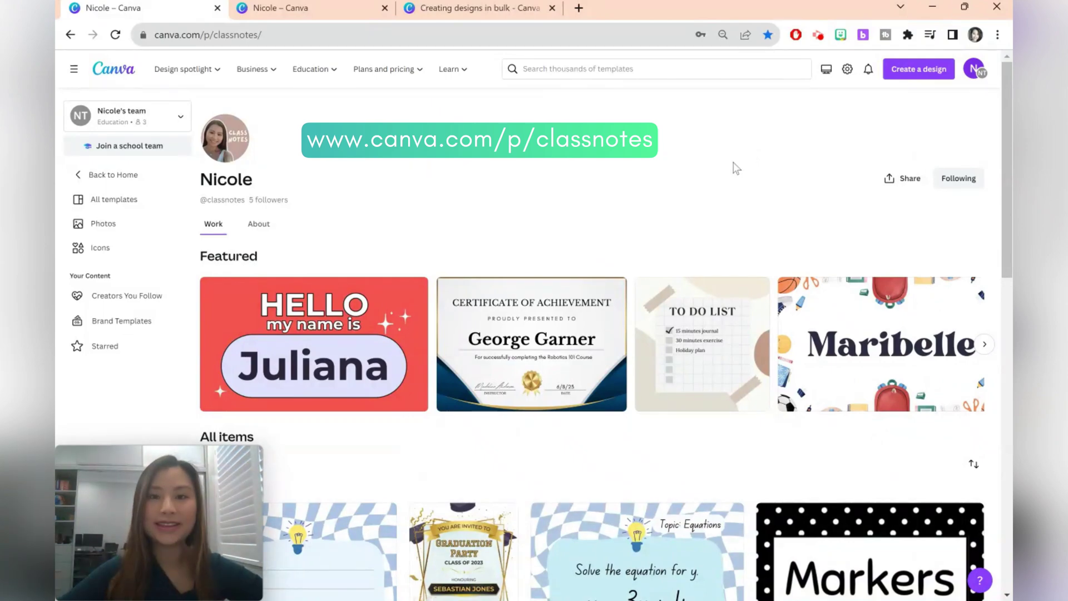
Step: Scroll to the Juliana Vibrant Red Bold Class Desk Name Tag template and start customizing it
scroll(735, 168, "down", 3)
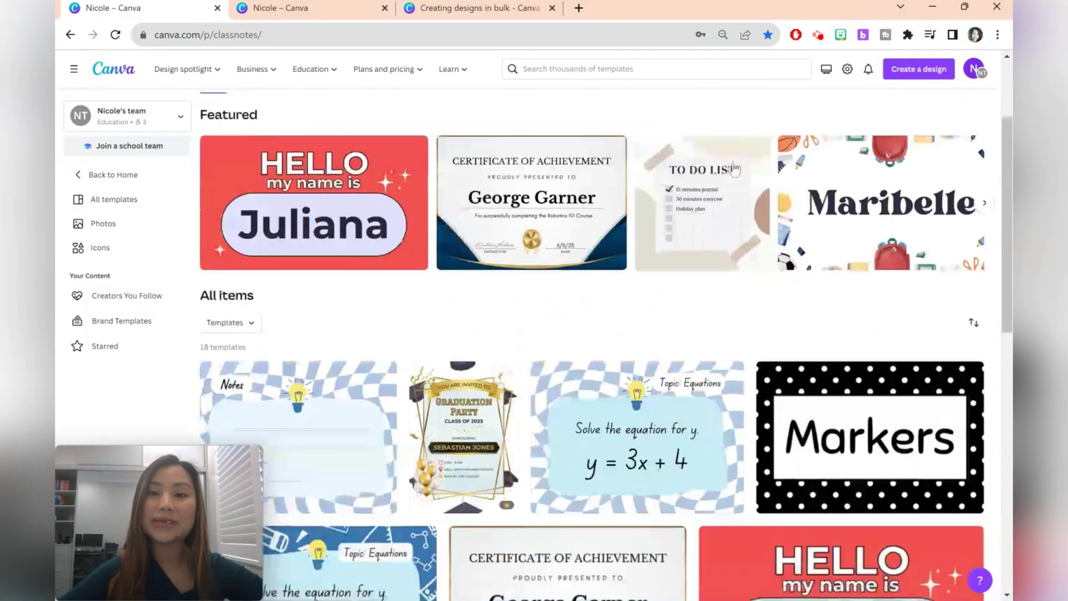
scroll(734, 168, "down", 5)
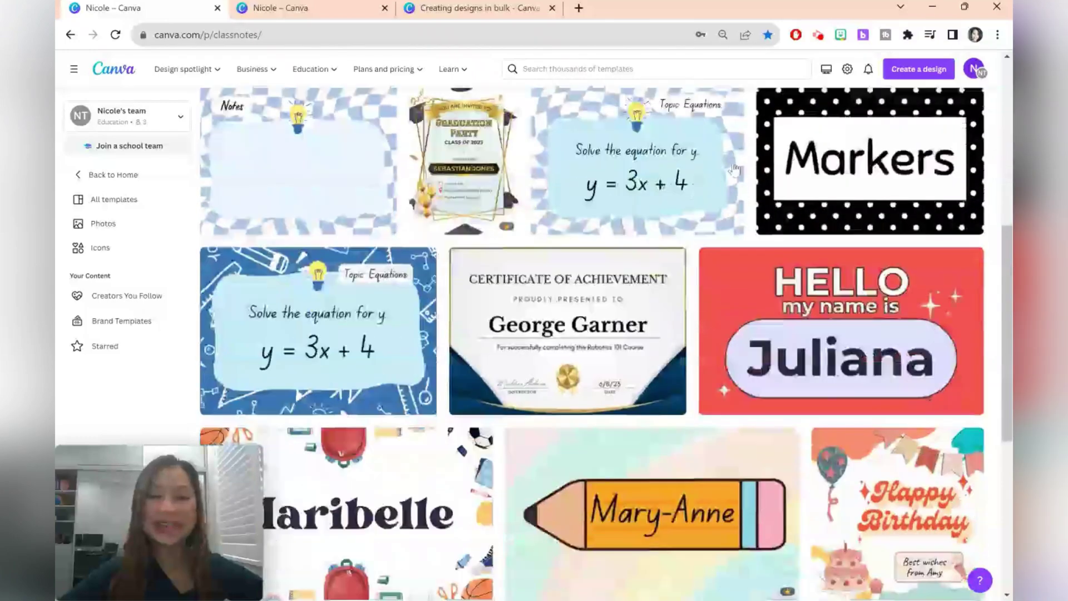
scroll(734, 168, "down", 1)
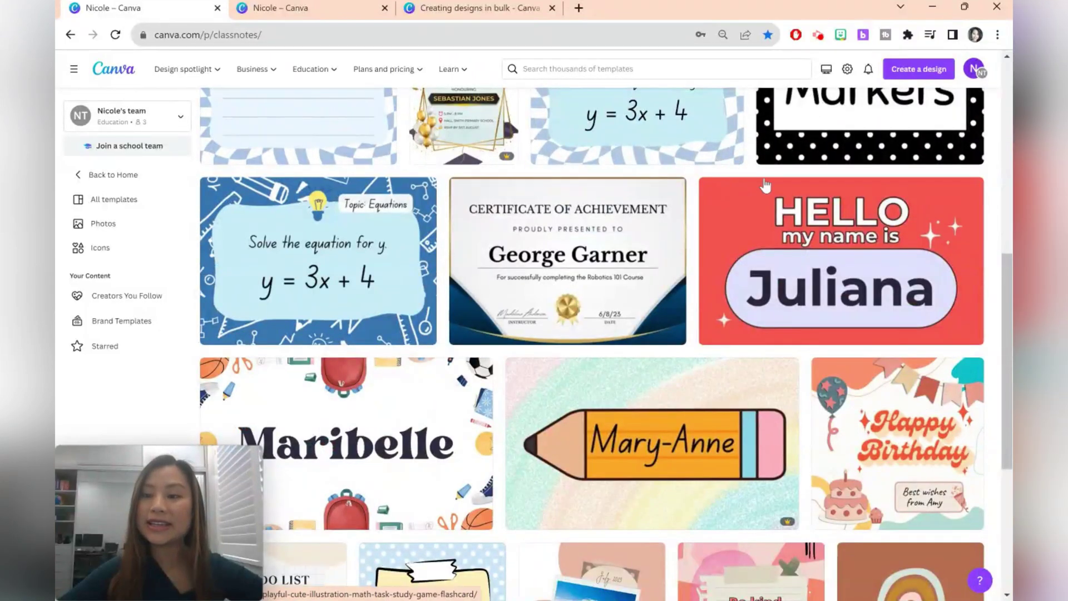
left_click(971, 192)
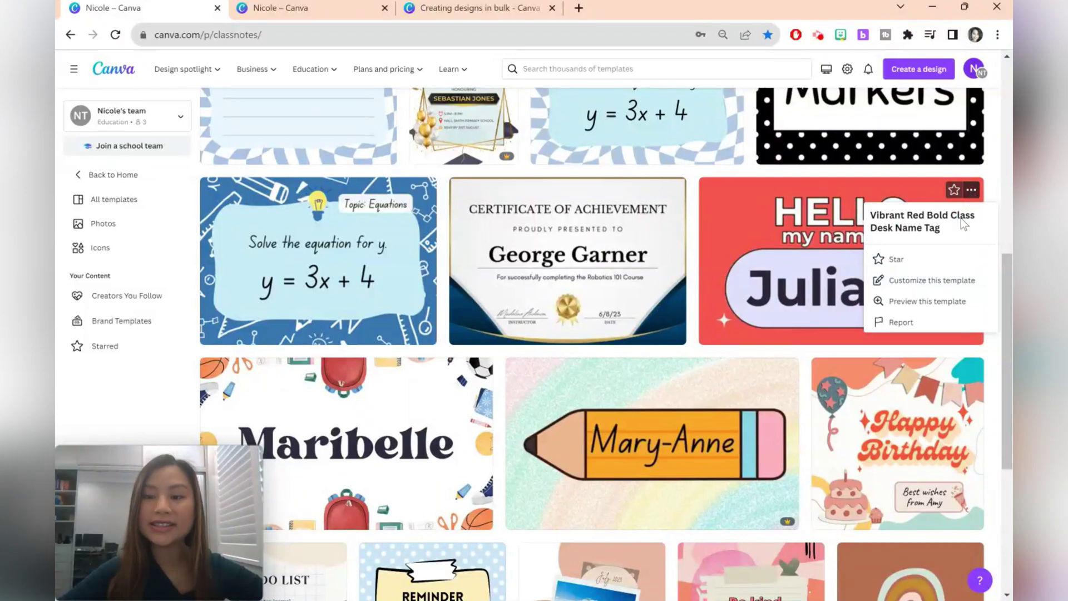
left_click(939, 279)
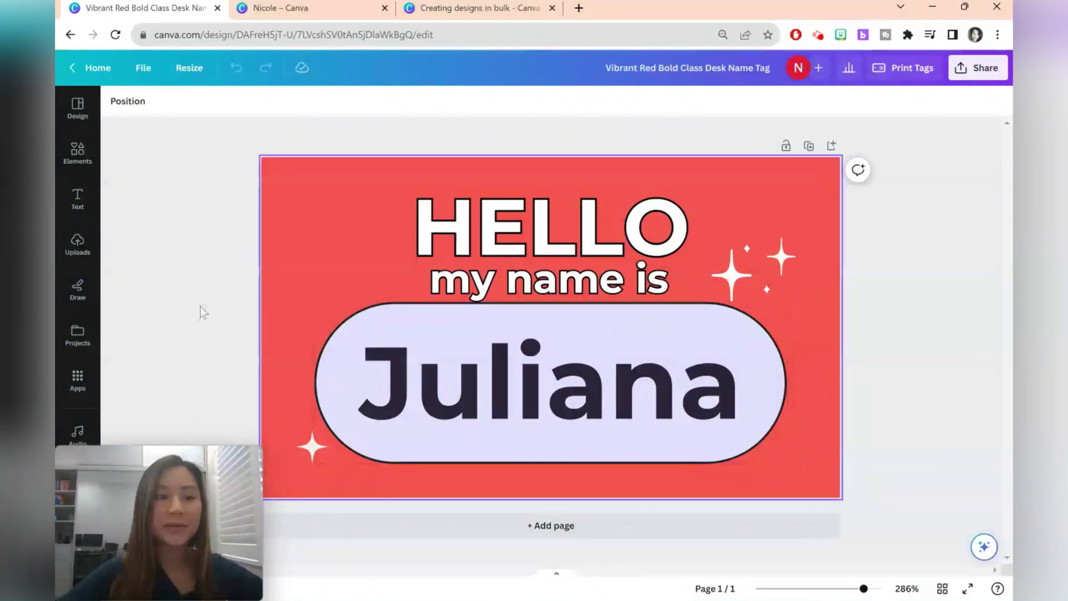
Step: Search Apps for 'bulk create' and open the Bulk create app
left_click(77, 379)
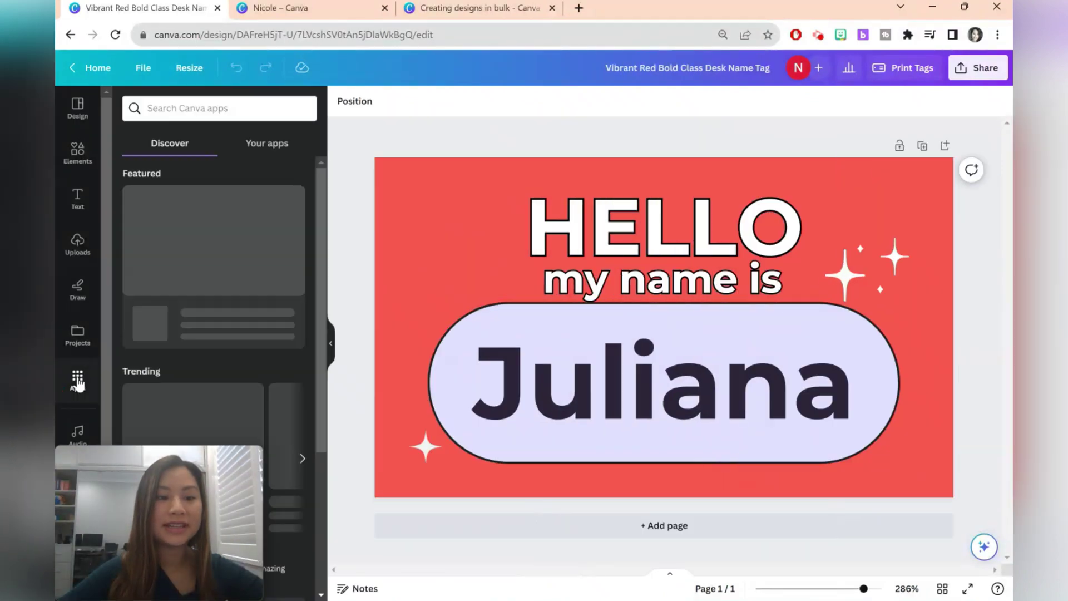
left_click(273, 110)
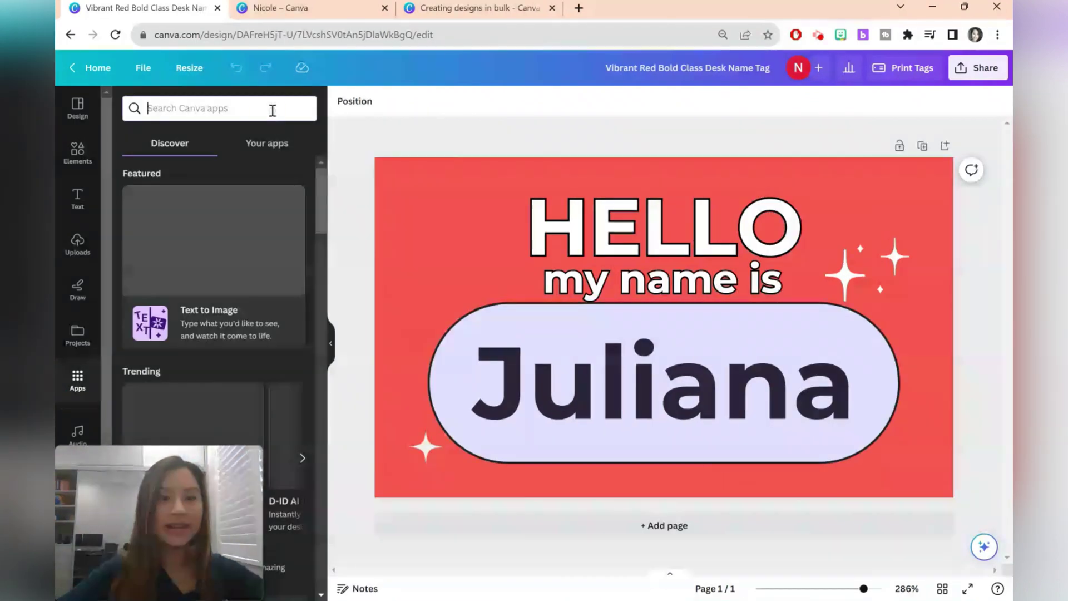
type("bulk creat")
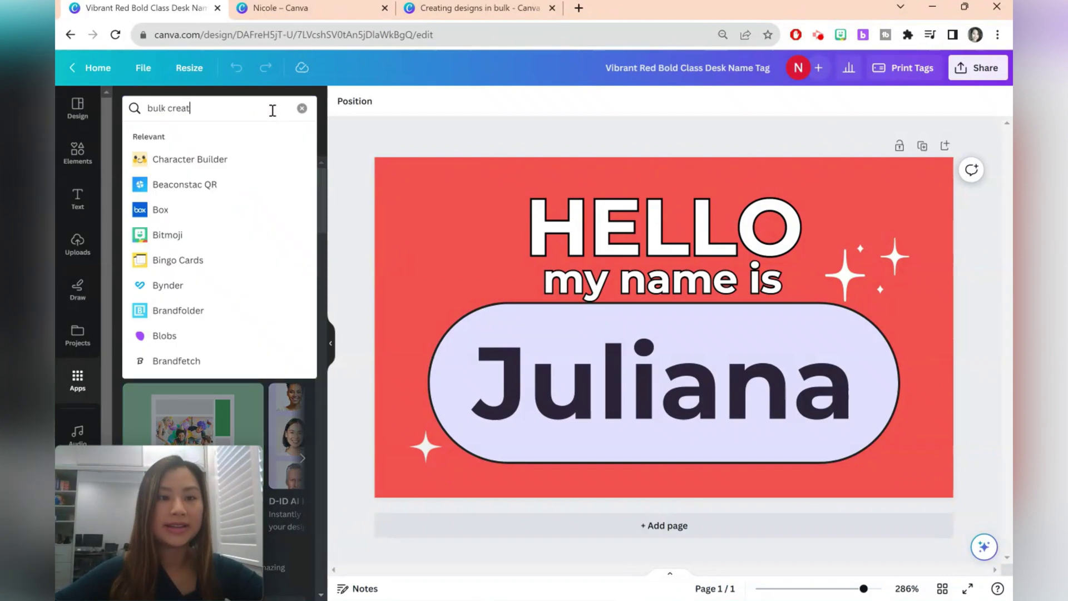
type("e")
key("Return")
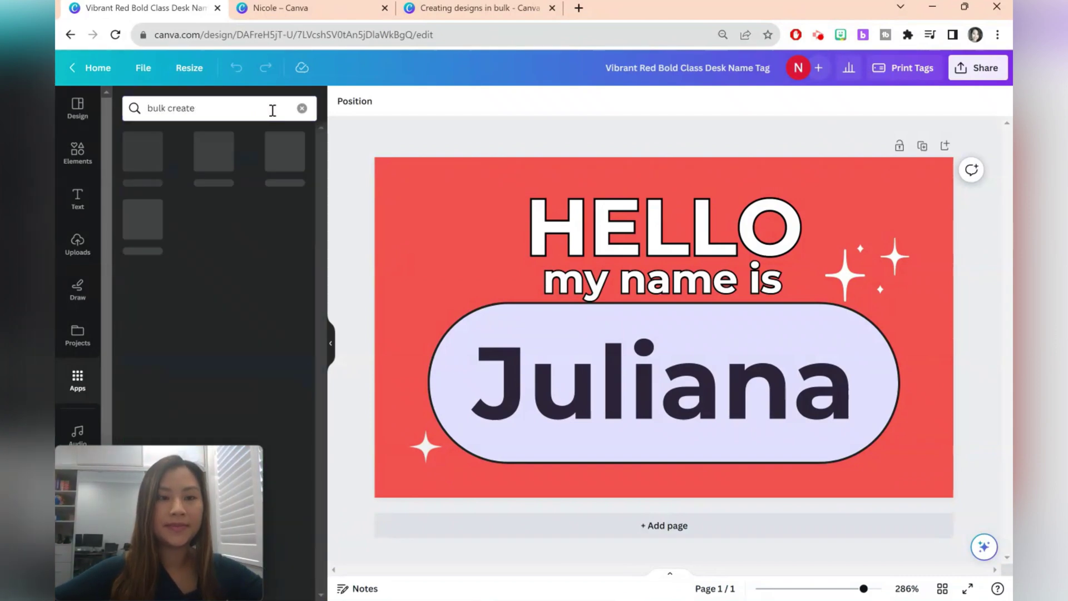
left_click(160, 160)
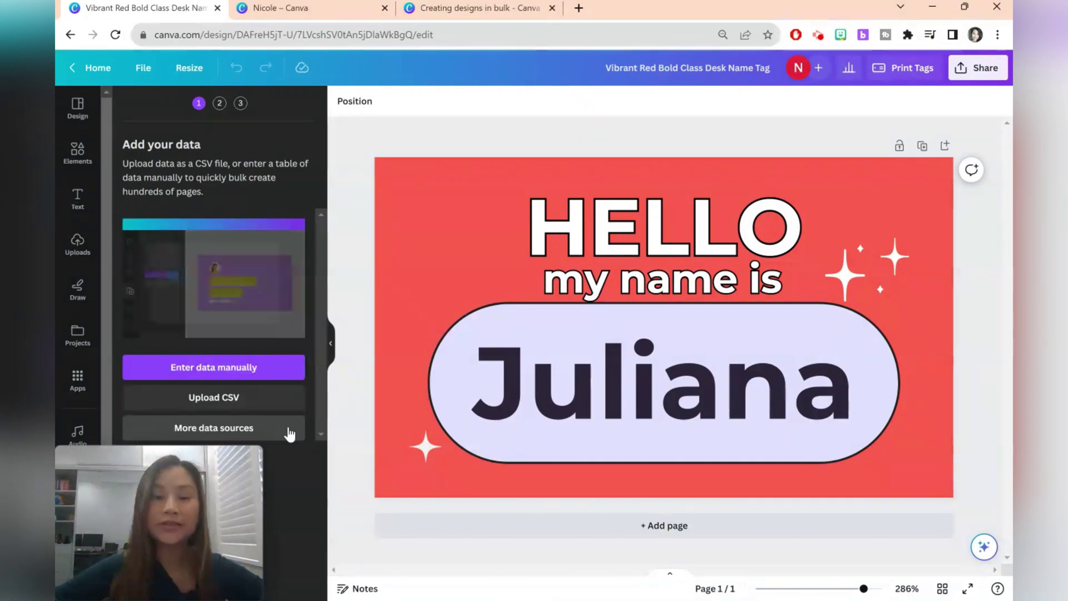
Step: Enter data manually in a cleared table with a Name column: Steve, Mary, Jane, Cary
left_click(281, 371)
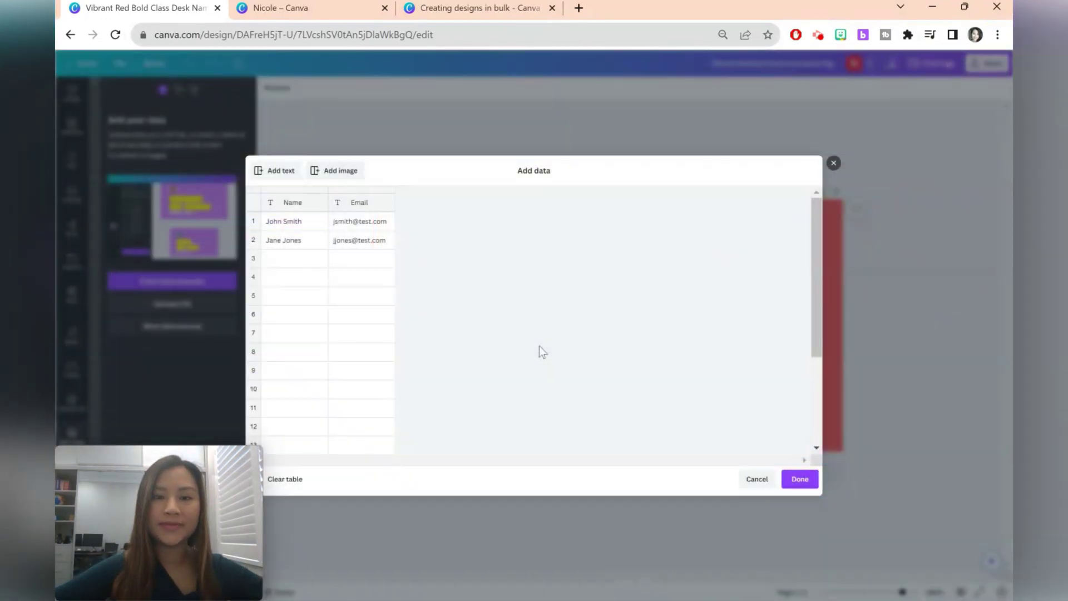
left_click(285, 479)
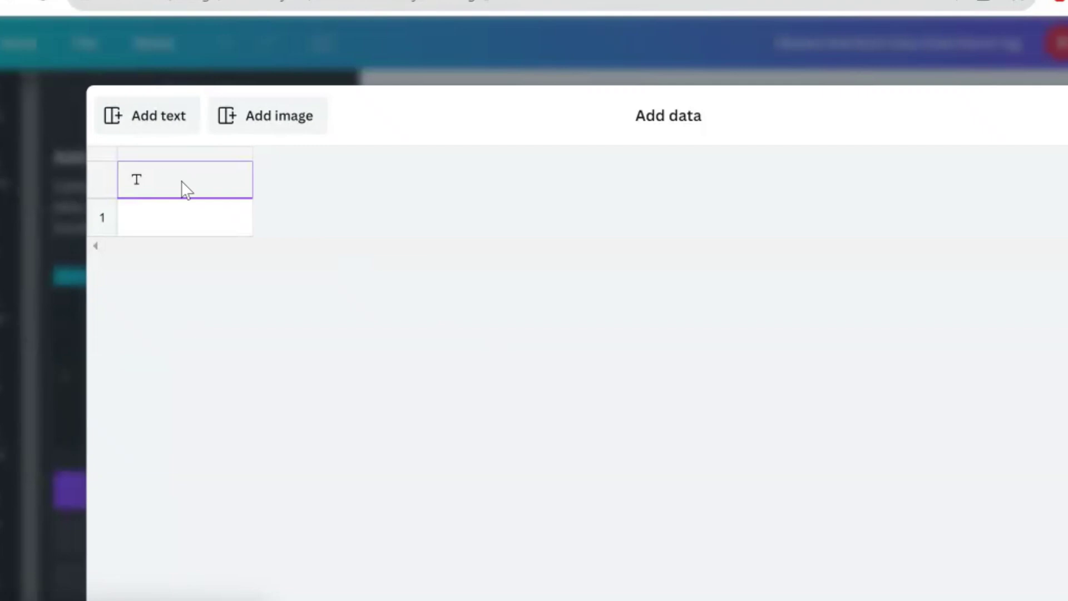
type("Name")
left_click(187, 229)
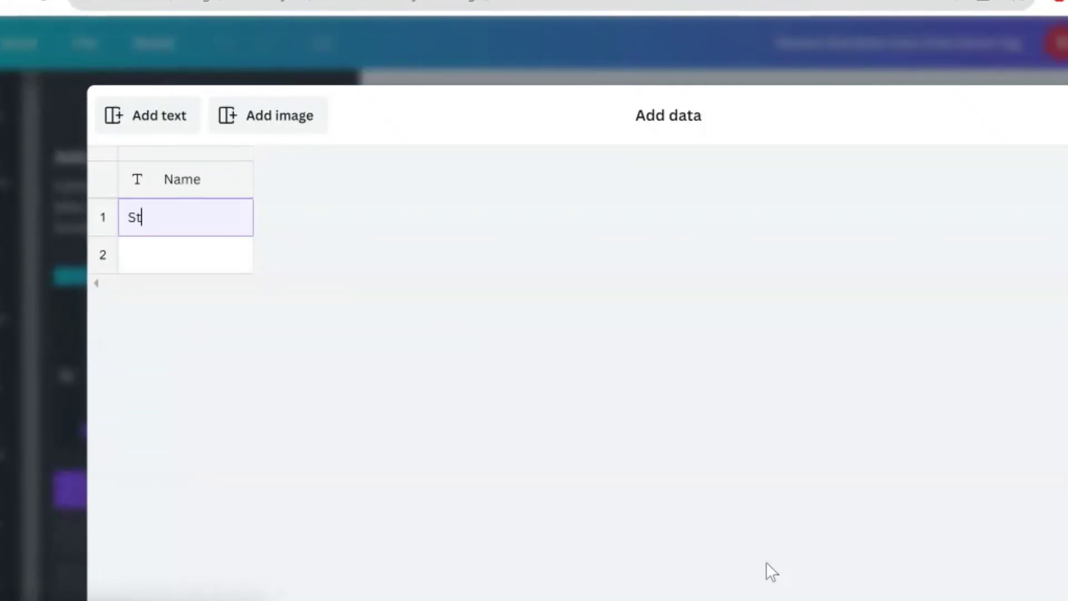
key("Return")
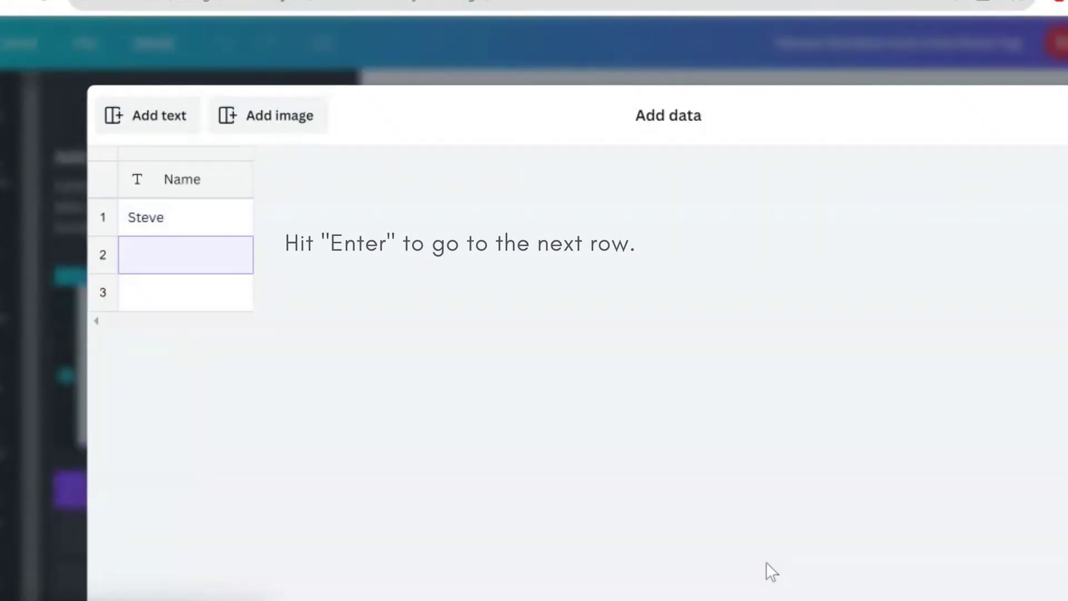
type("Mary")
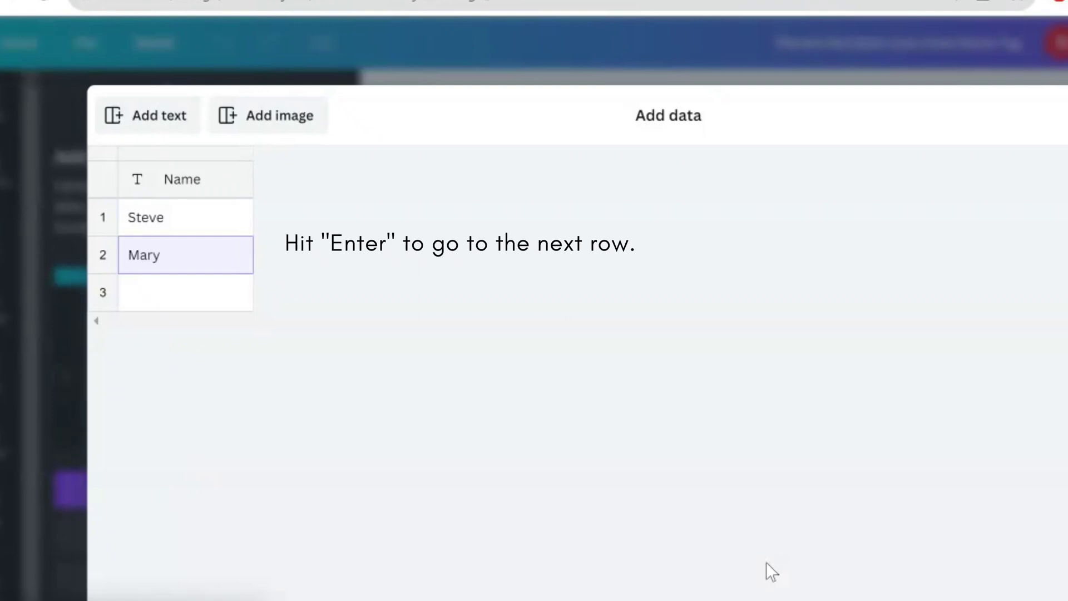
key("Return")
type("Jane")
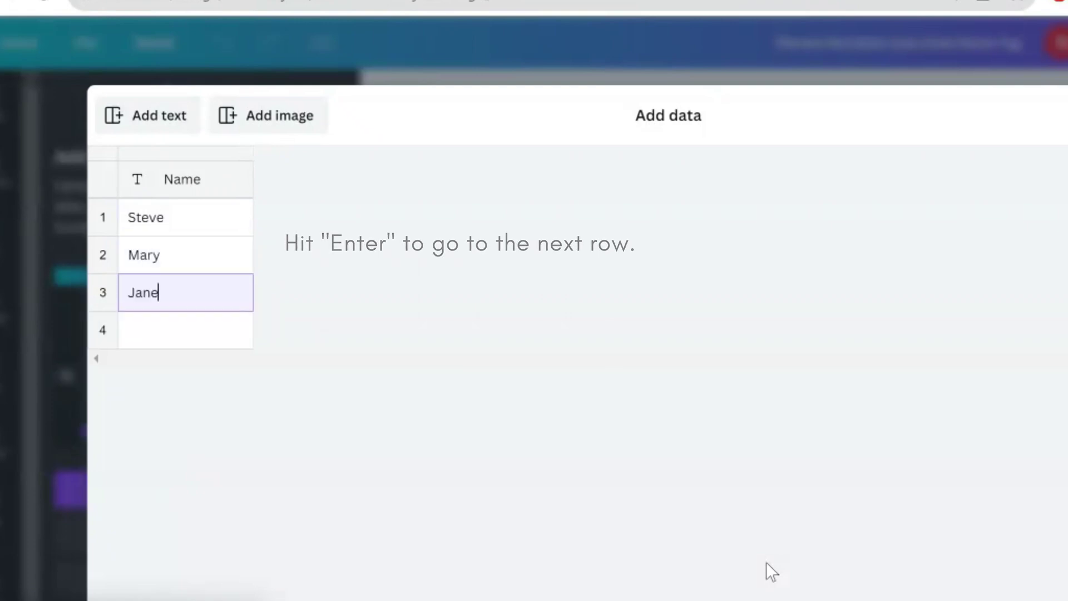
key("Return")
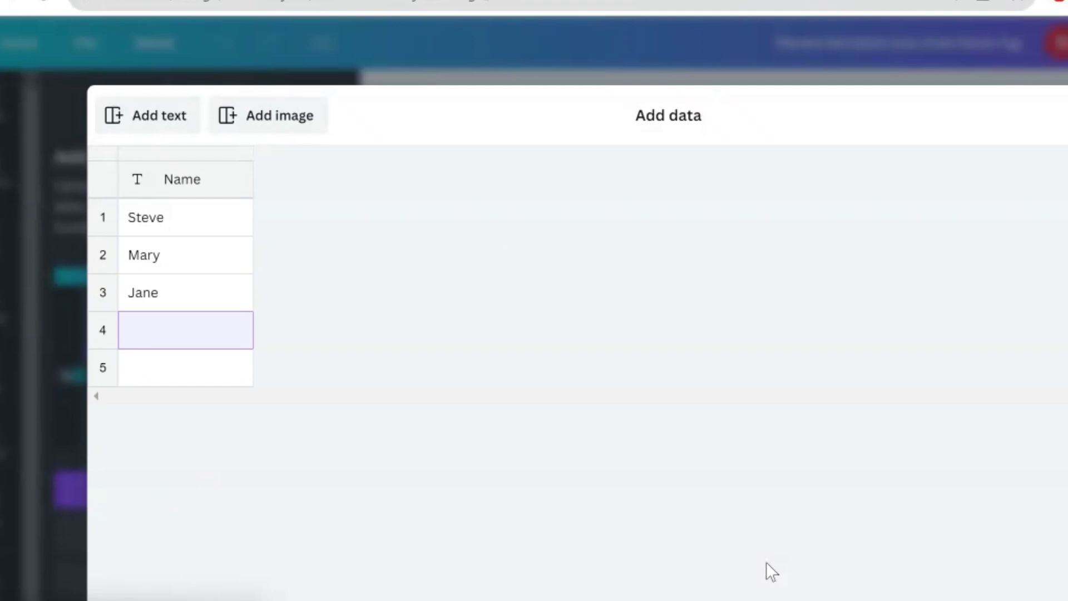
type("Cary")
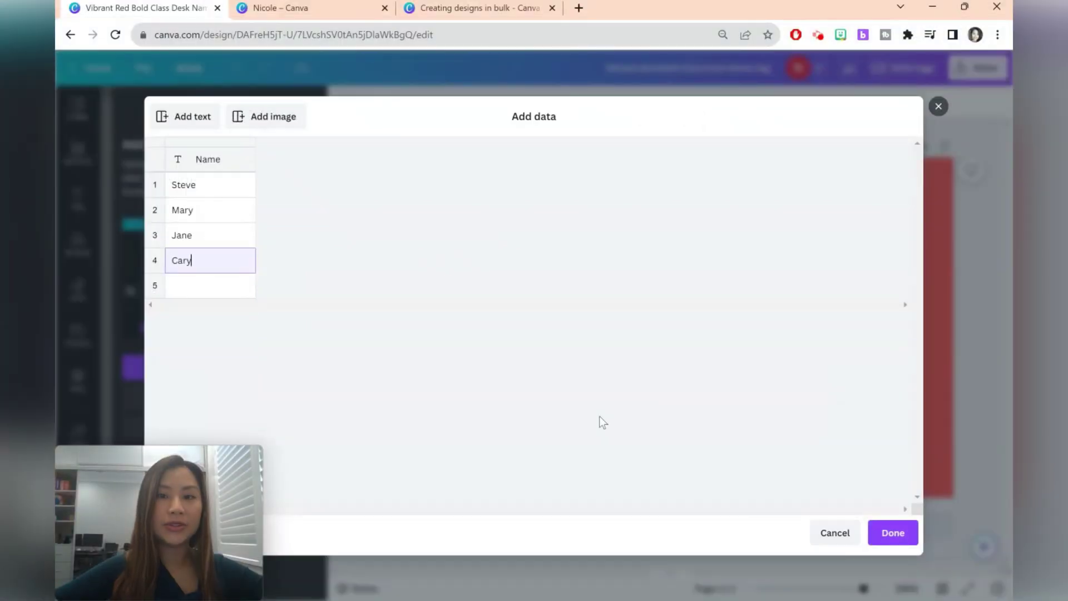
Step: Paste Jane, Tony, Bob, Tom and Jim from the sticky note into rows 5–9 and save
left_click(637, 595)
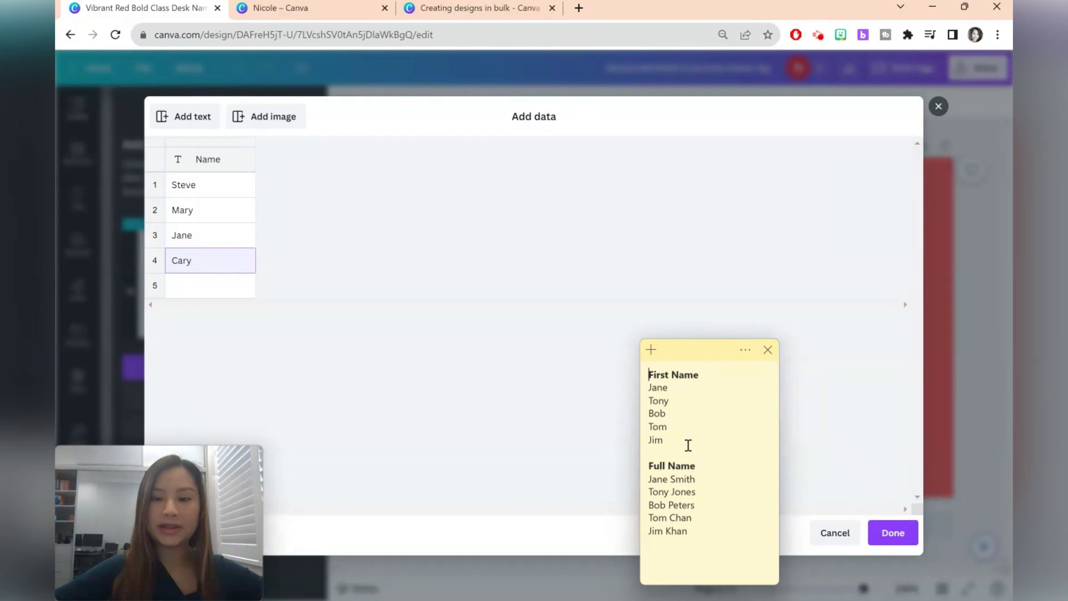
left_click_drag(663, 440, 645, 393)
key("ctrl+c")
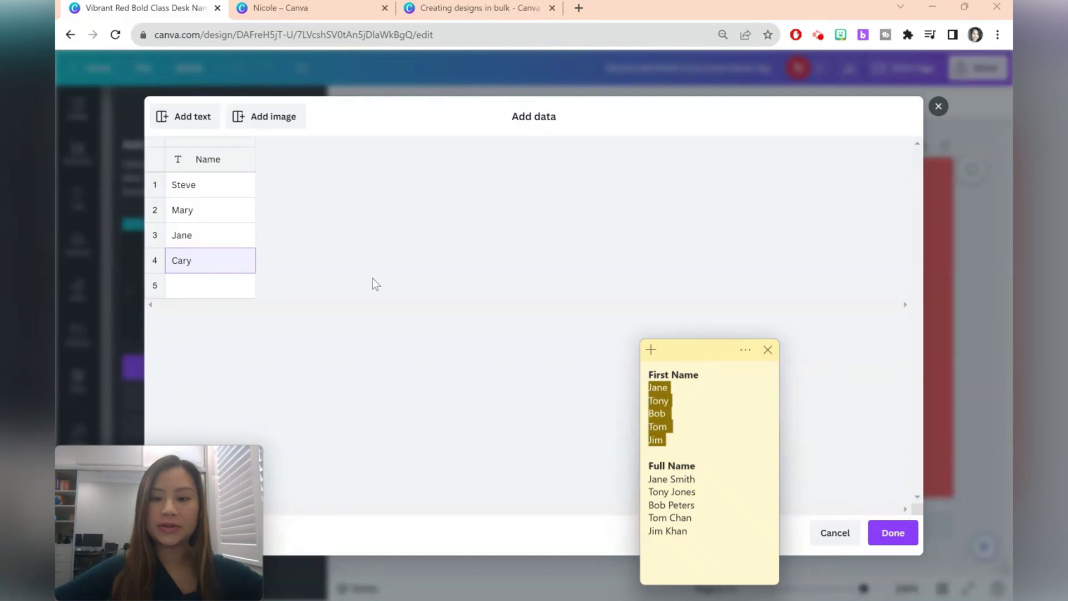
left_click(206, 303)
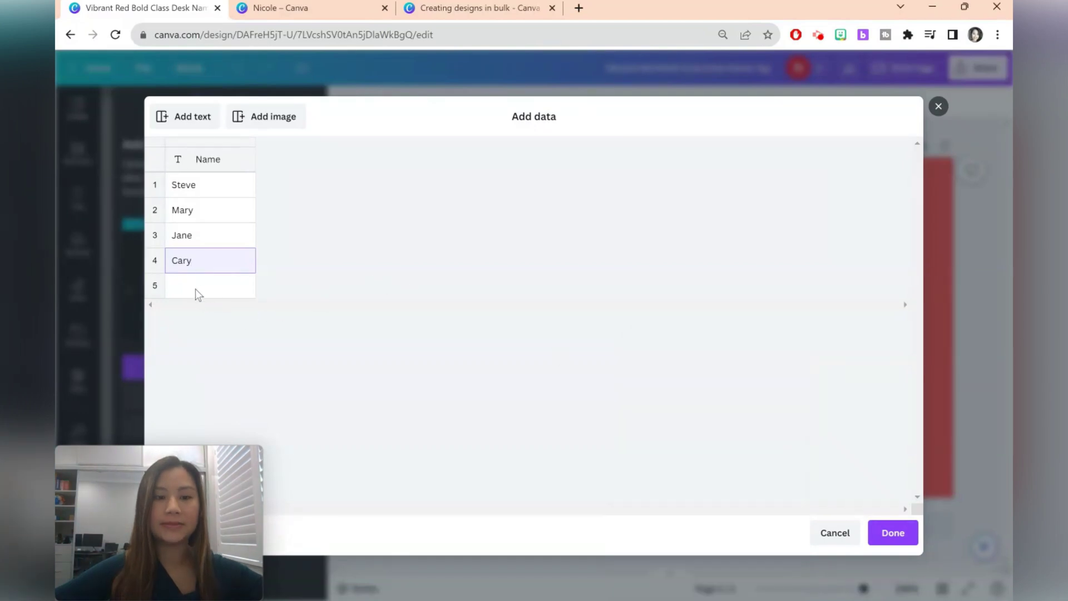
left_click(195, 289)
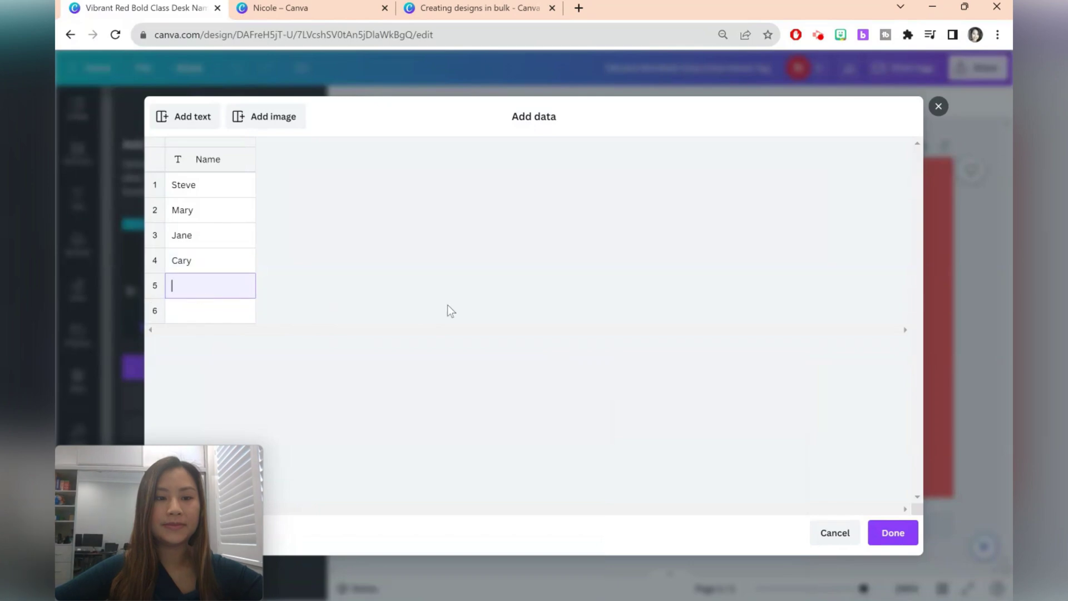
key("ctrl+v")
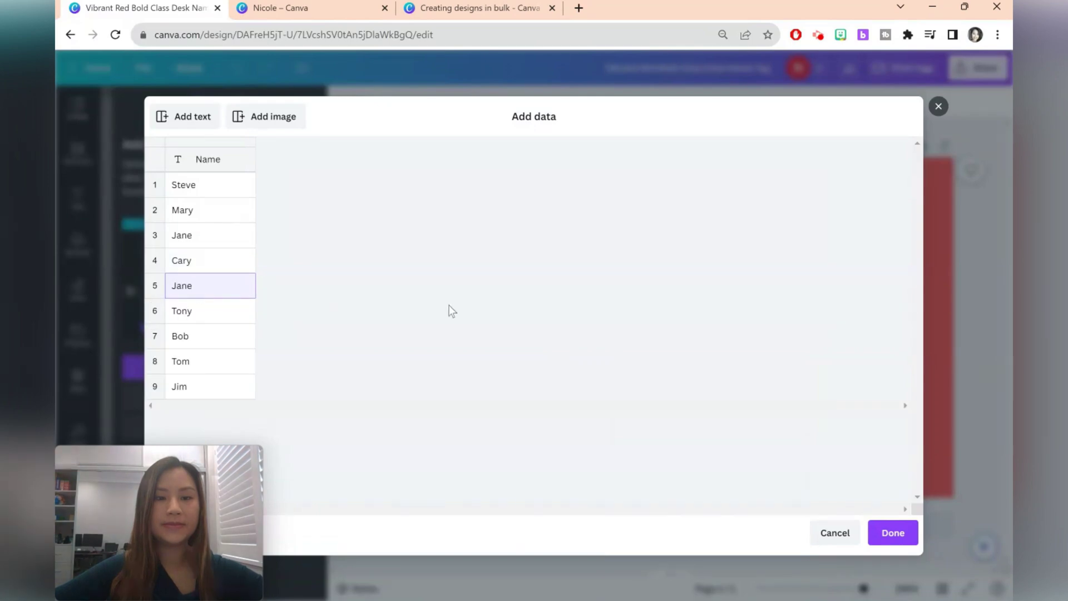
left_click(891, 533)
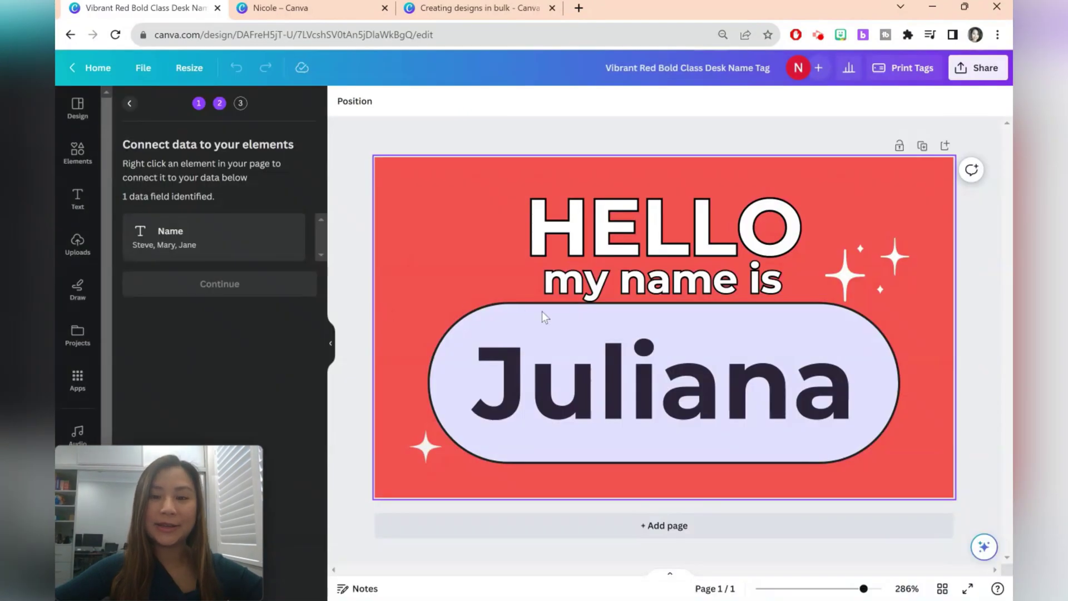
Step: Connect the Juliana text to the Name field and generate nine name tag pages
left_click(670, 385)
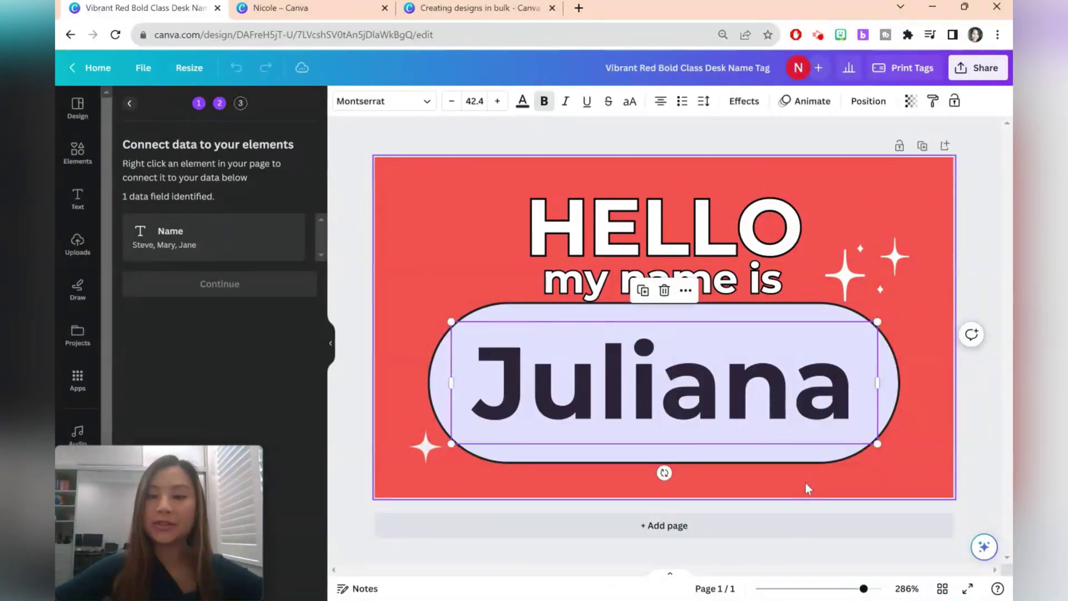
right_click(762, 371)
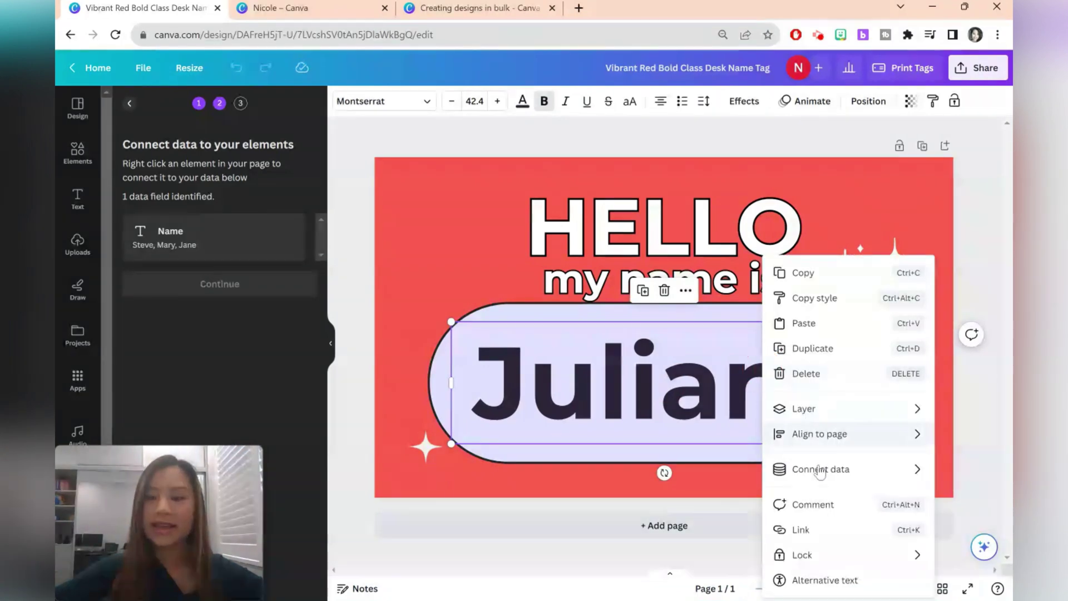
mouse_move(819, 473)
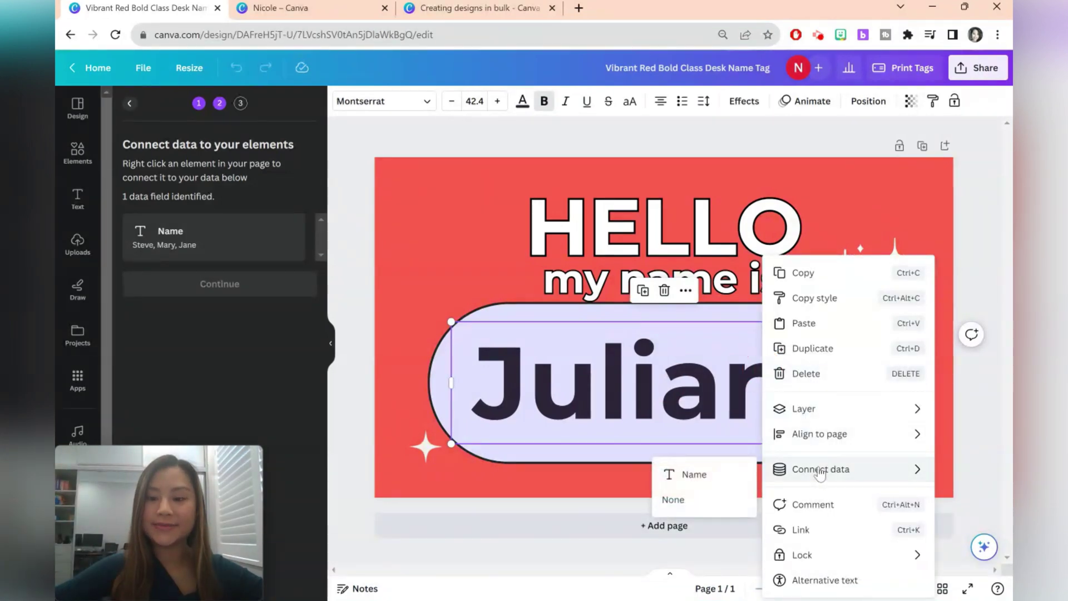
left_click(719, 476)
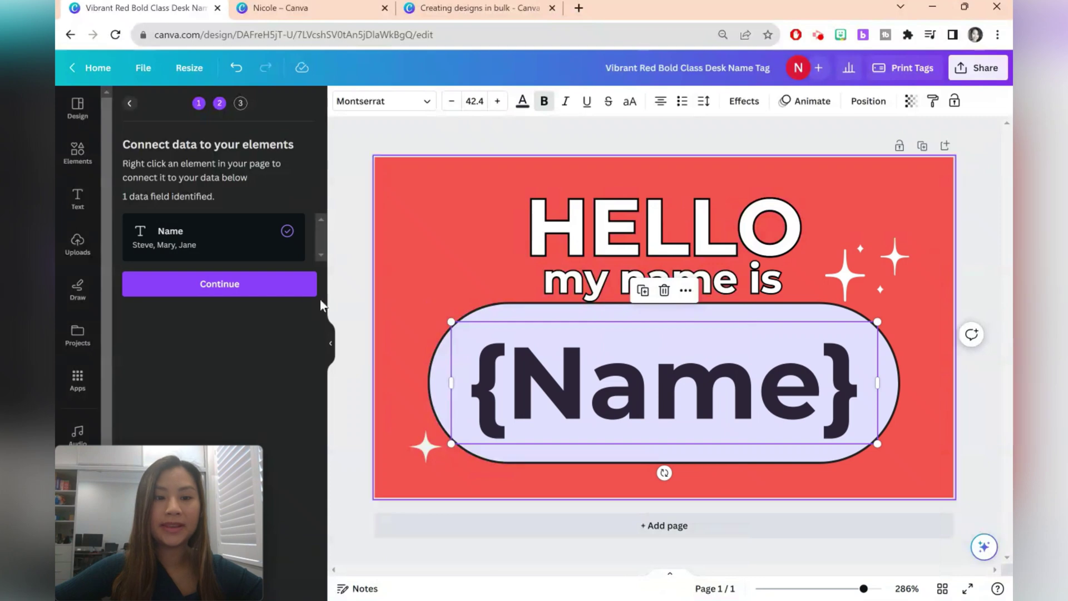
left_click(281, 289)
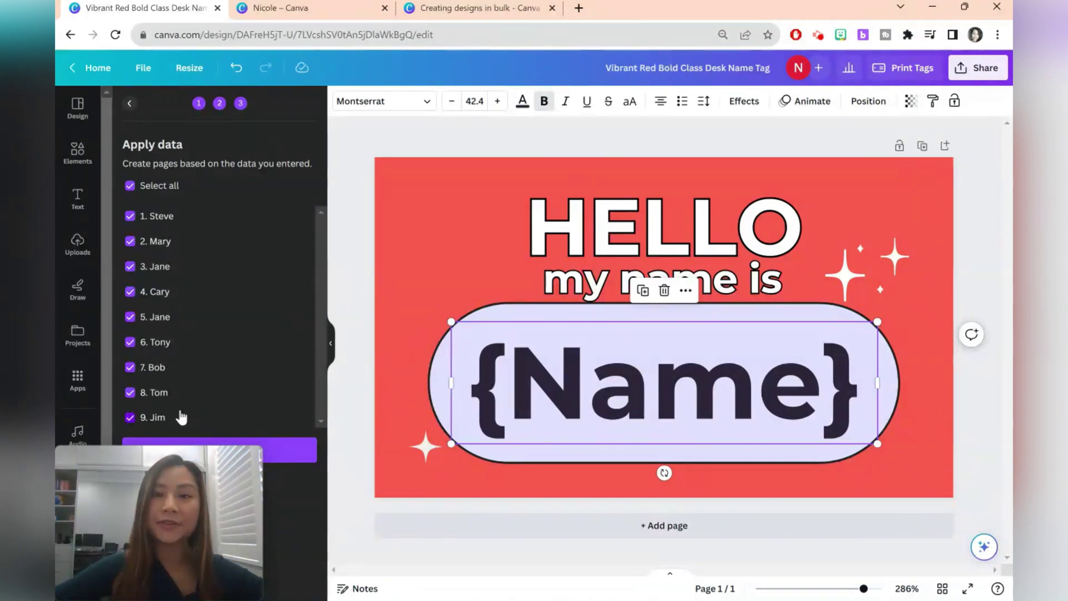
left_click(270, 450)
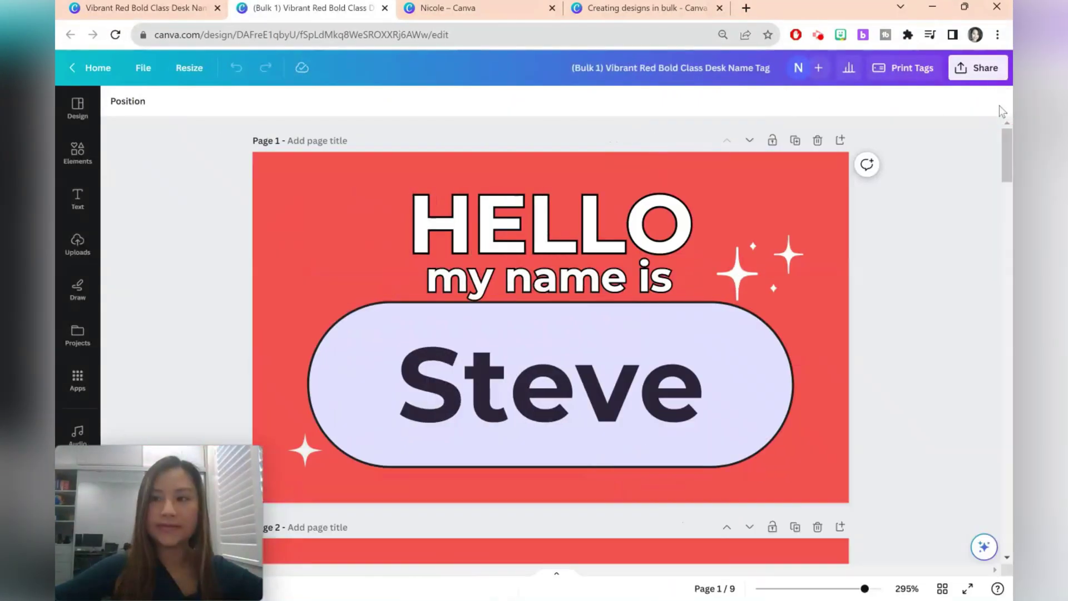
Step: Scroll through the generated pages and switch to Grid view to see all nine name tags
left_click_drag(1006, 146, 999, 285)
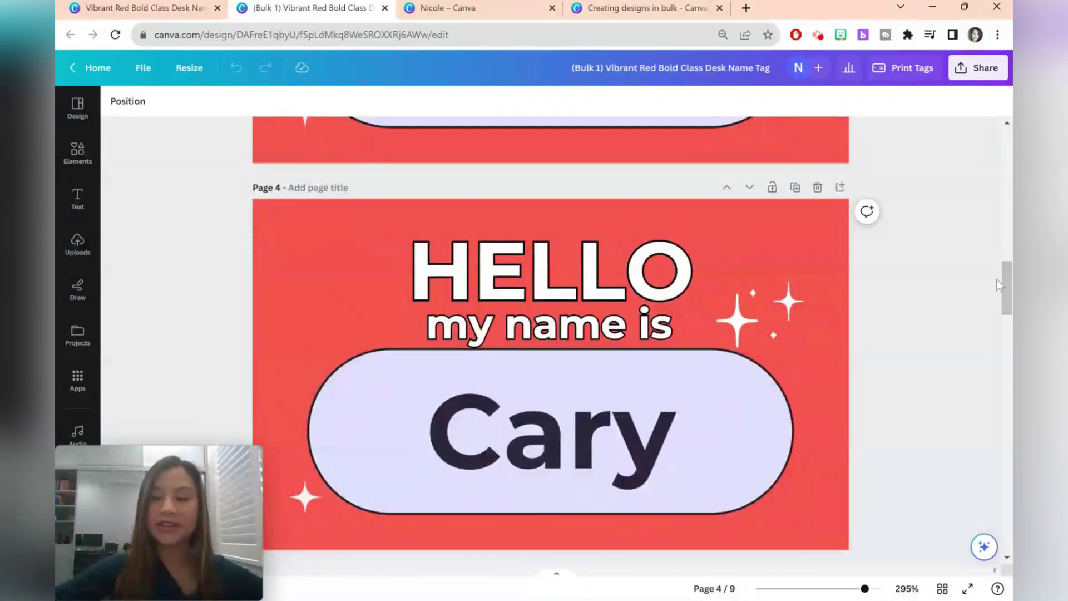
left_click(942, 589)
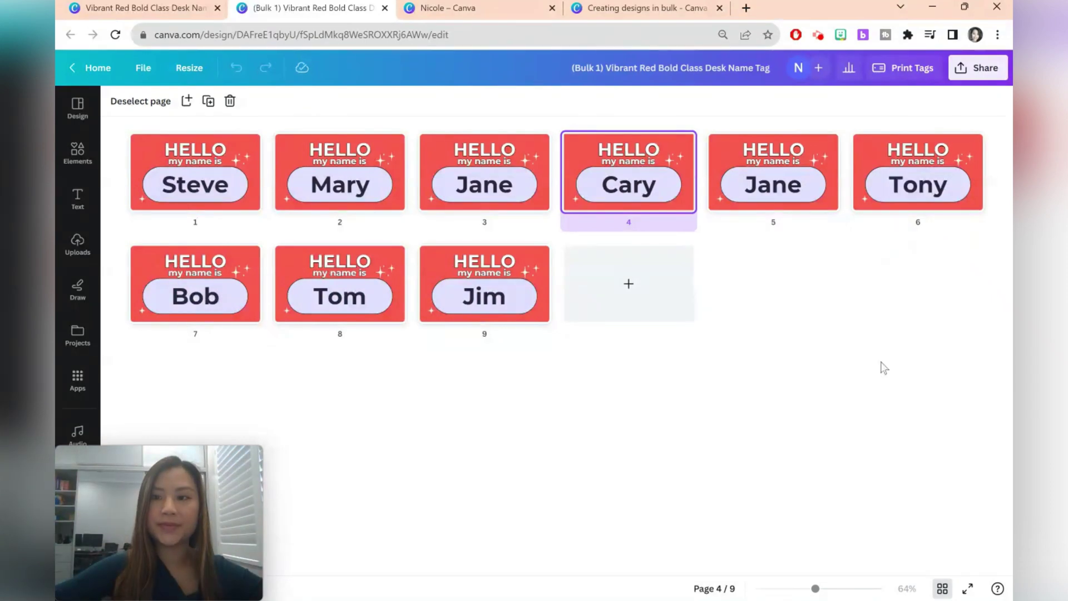
Step: Download all nine name tag pages as a PDF Print file
left_click(965, 84)
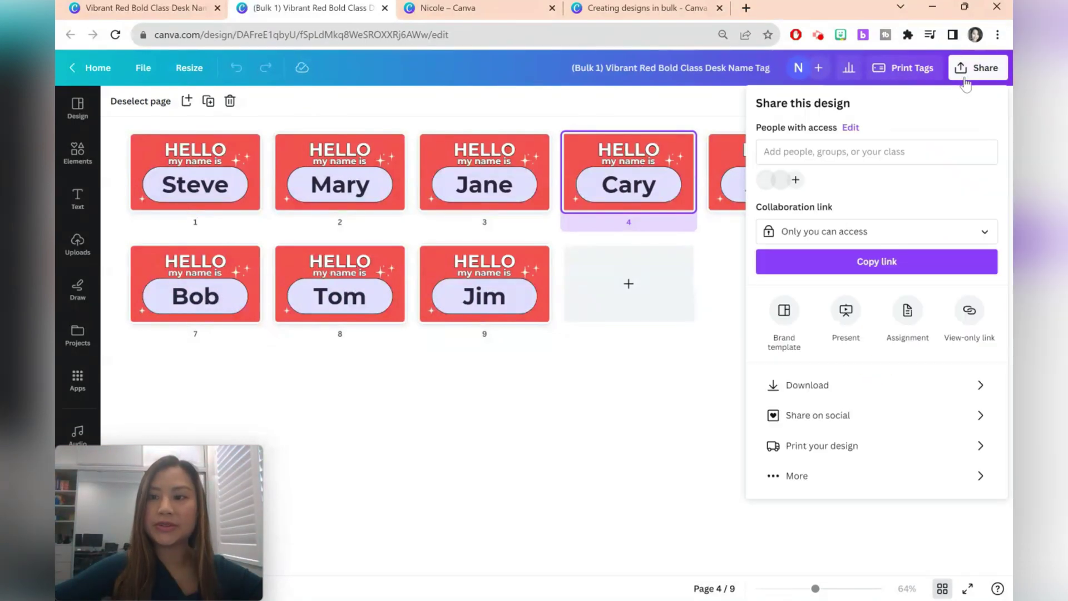
left_click(973, 384)
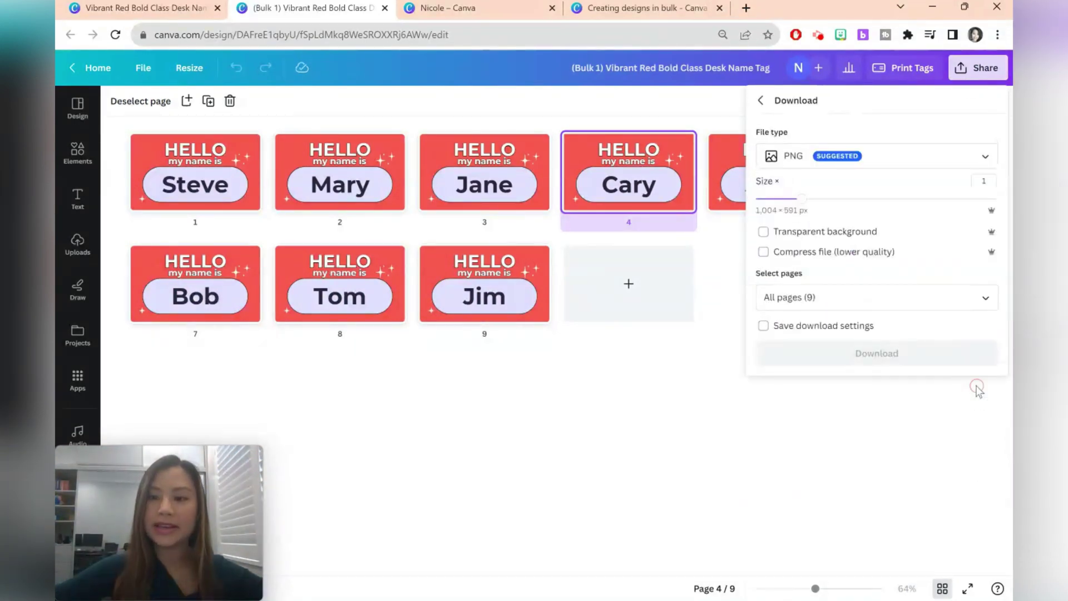
left_click(980, 161)
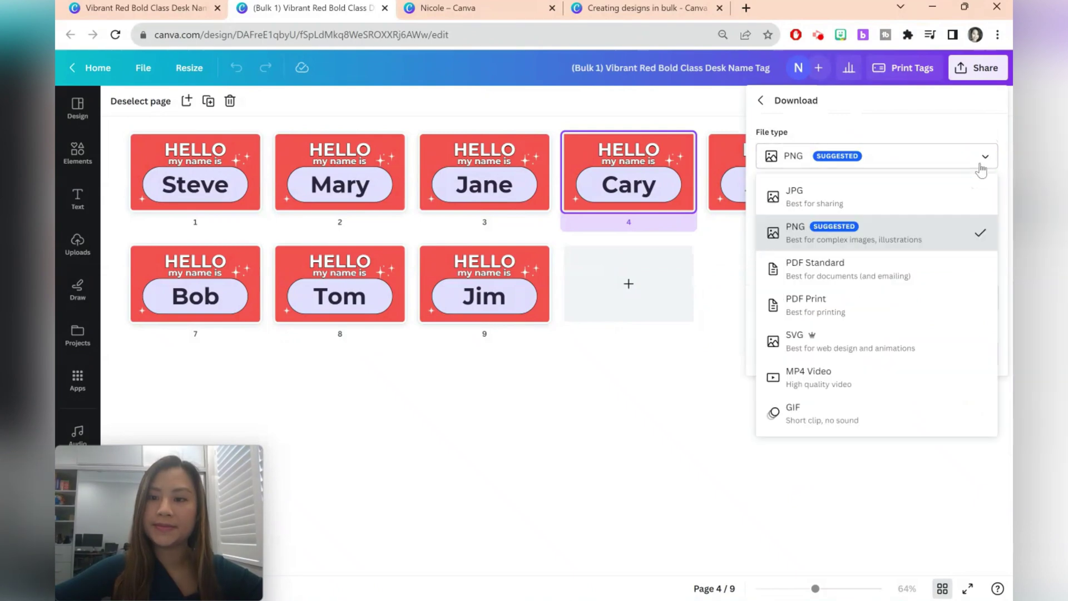
left_click(834, 305)
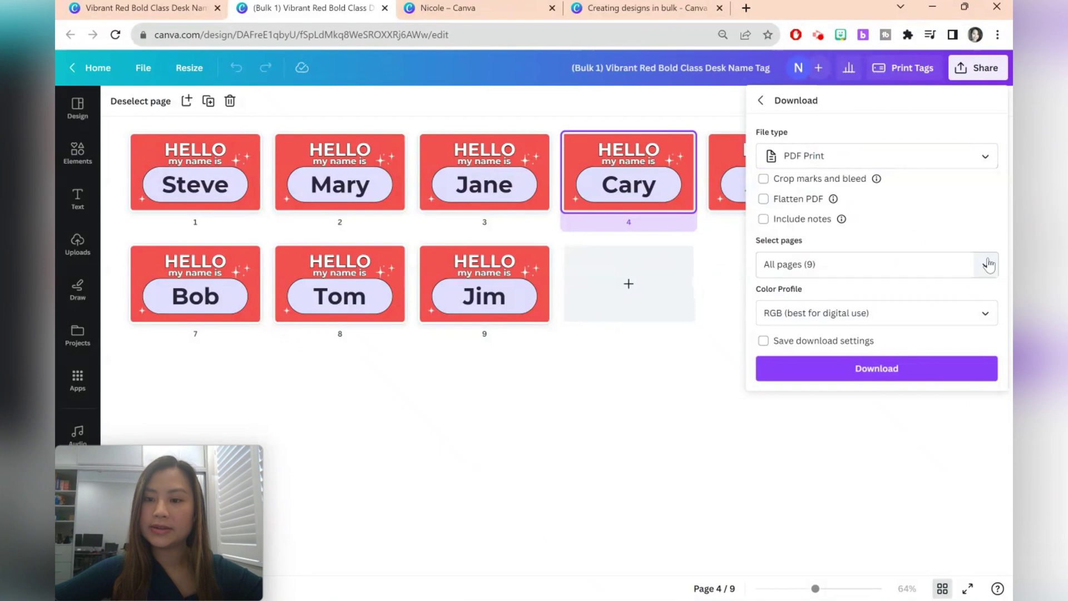
left_click(941, 369)
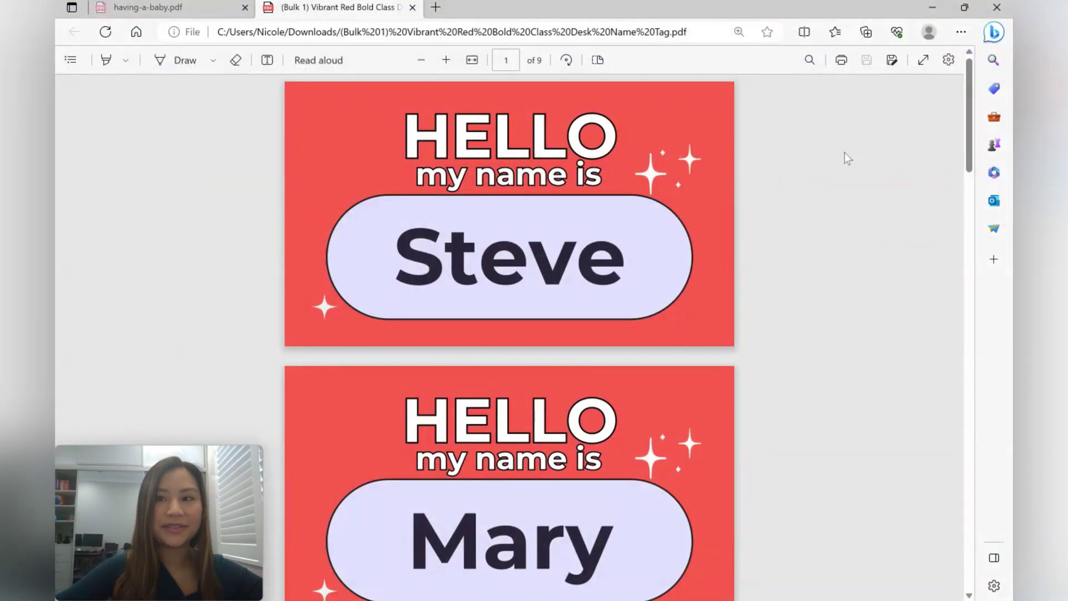
Step: Print the downloaded PDF with Pages per sheet set to 16, trying 9 first
key("ctrl+p")
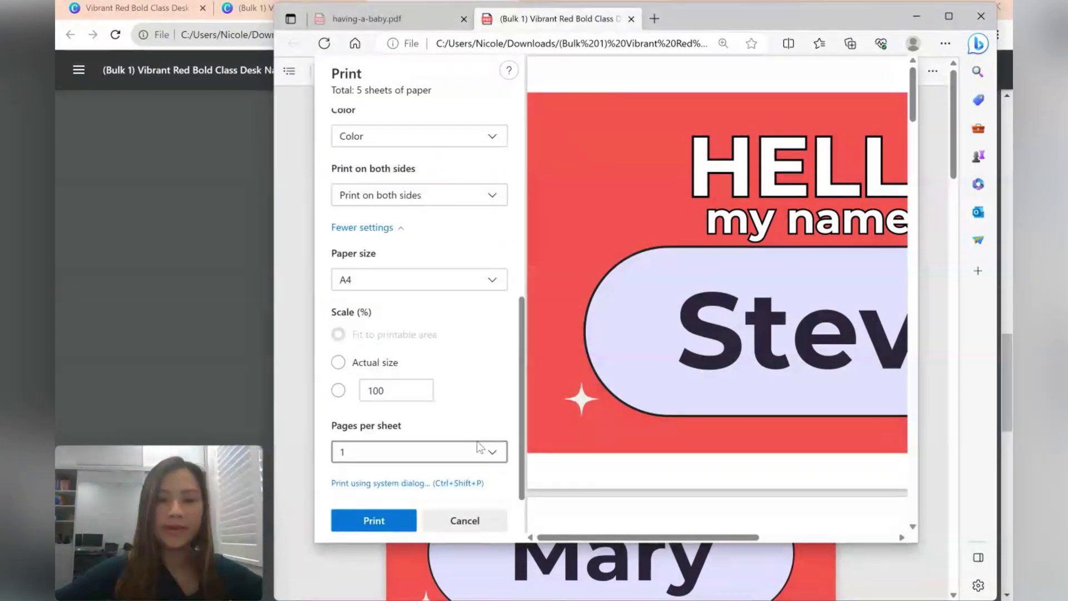
left_click(478, 448)
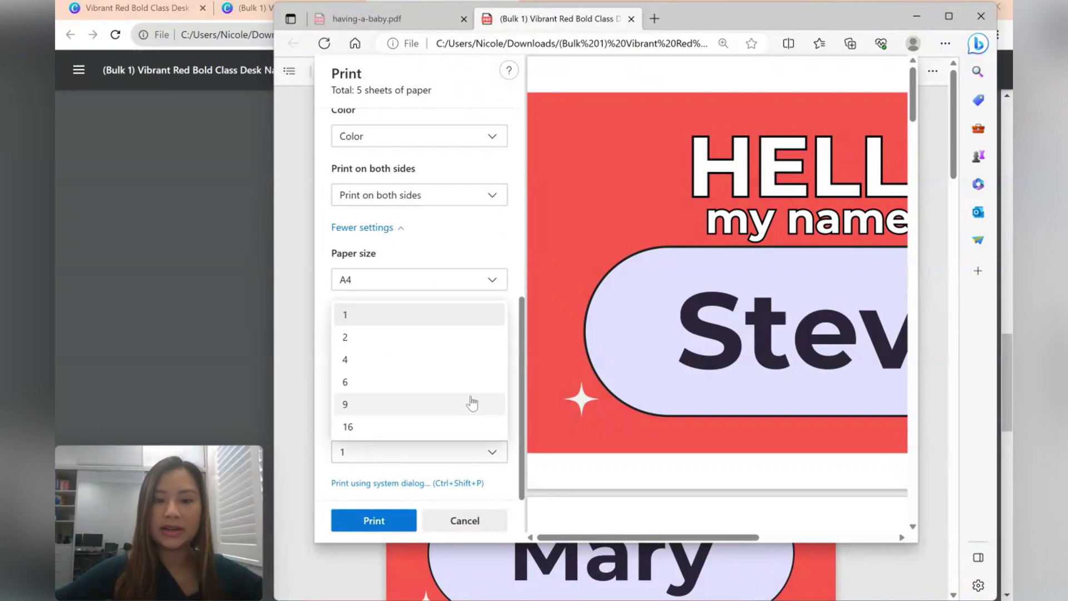
left_click(471, 403)
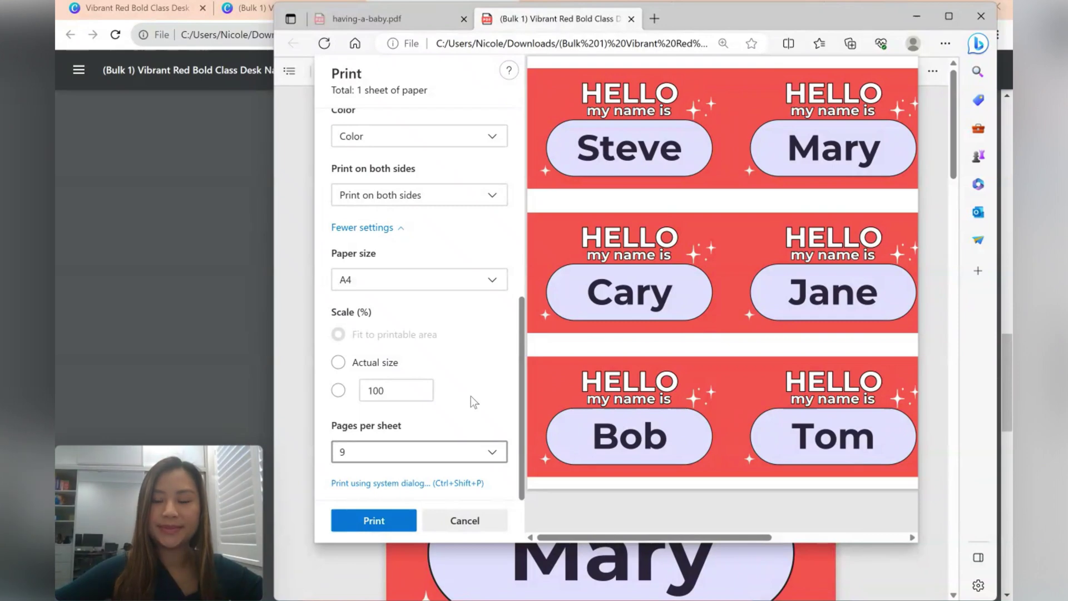
left_click(389, 460)
left_click(388, 432)
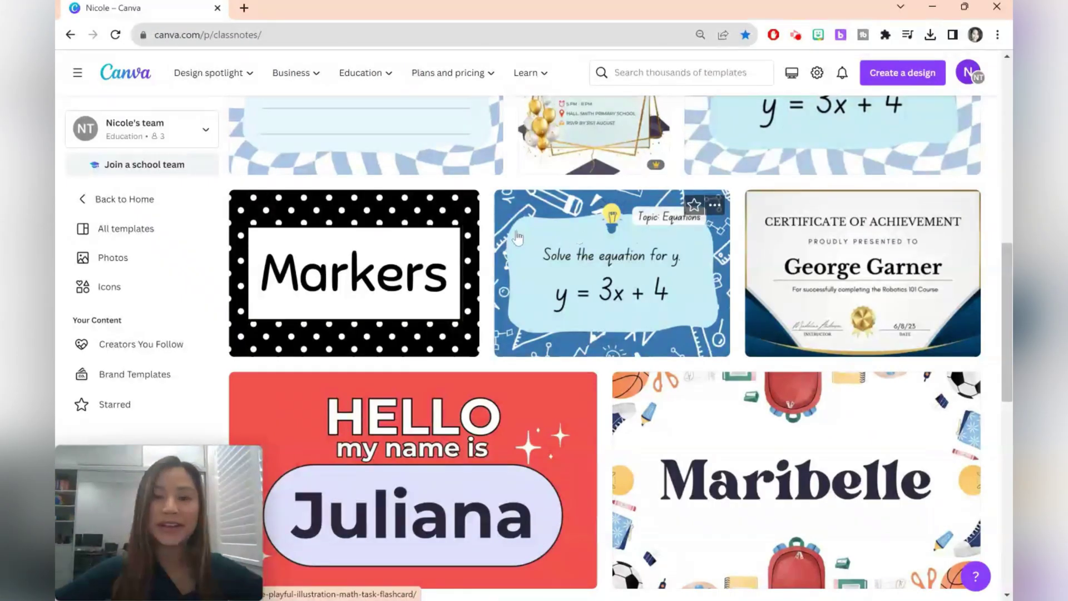
Step: Open the polka-dot Markers label, set Markers to font size 72 and centre it vertically
left_click(462, 206)
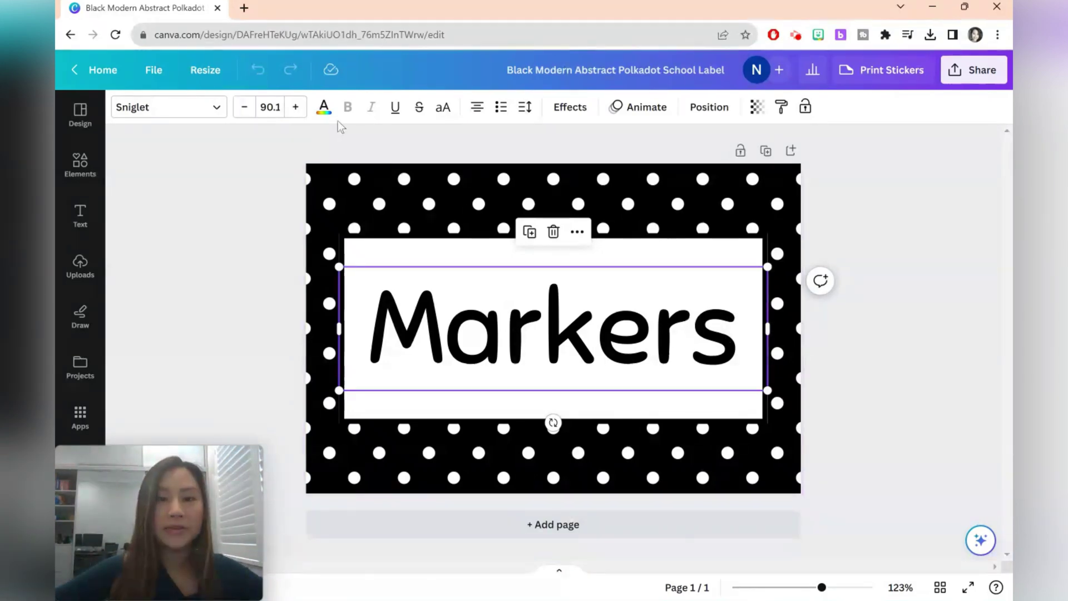
left_click(263, 108)
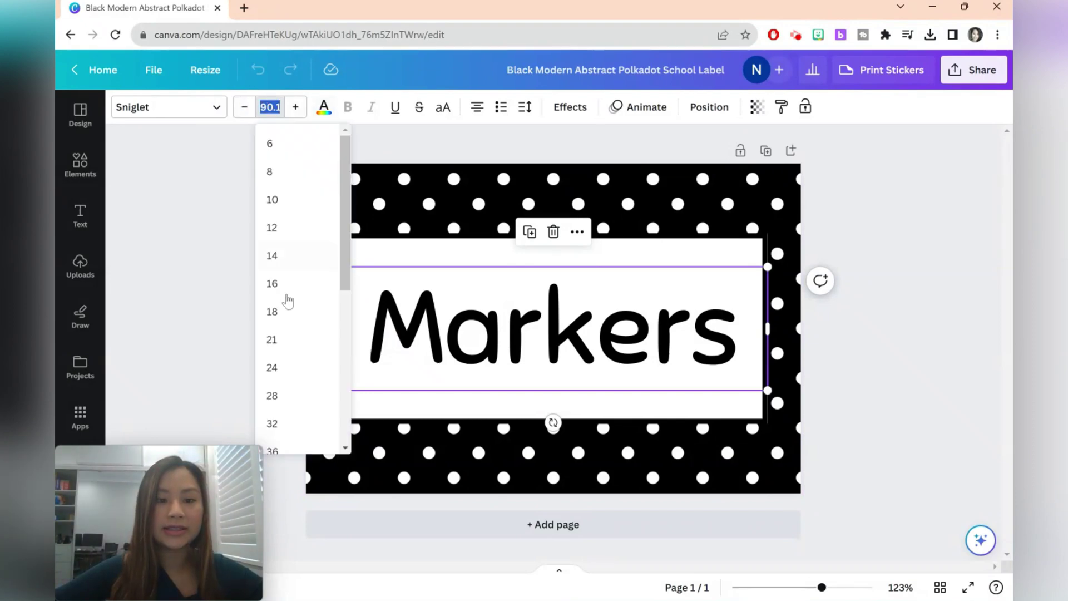
scroll(287, 303, "down", 4)
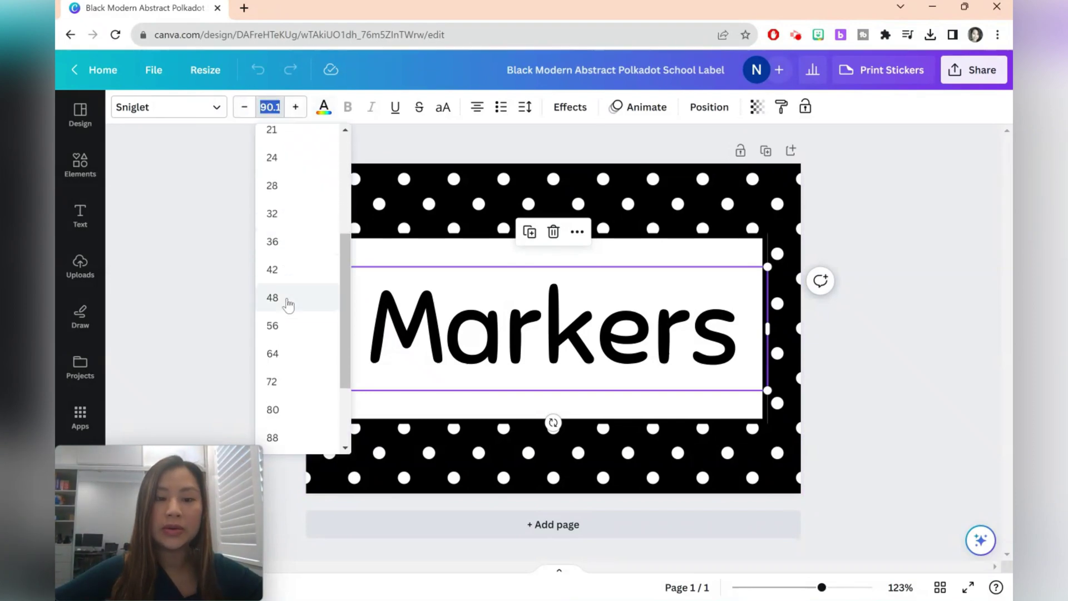
left_click(282, 378)
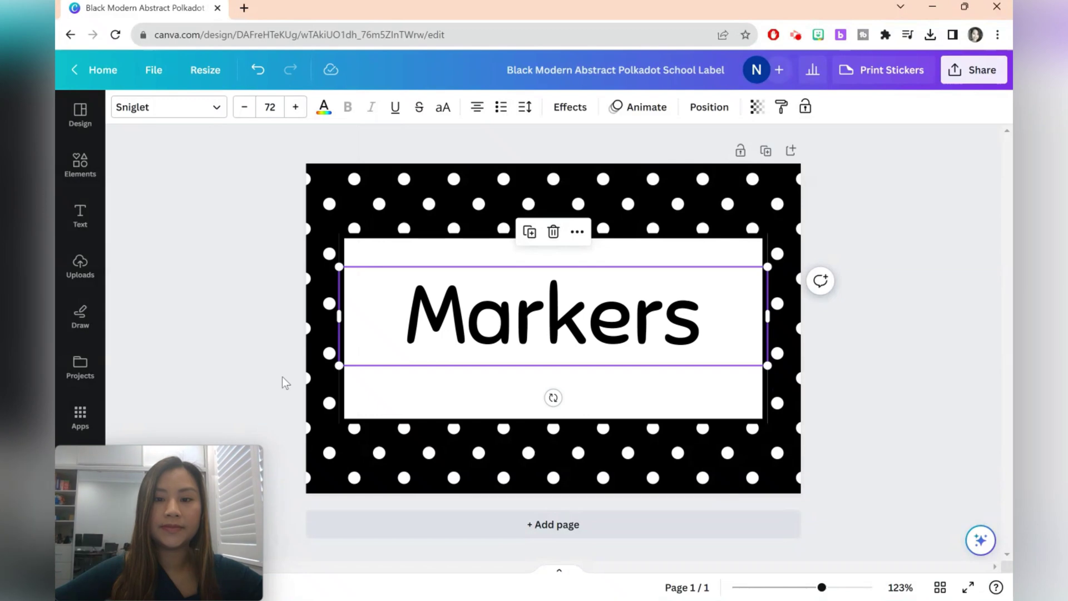
left_click(901, 342)
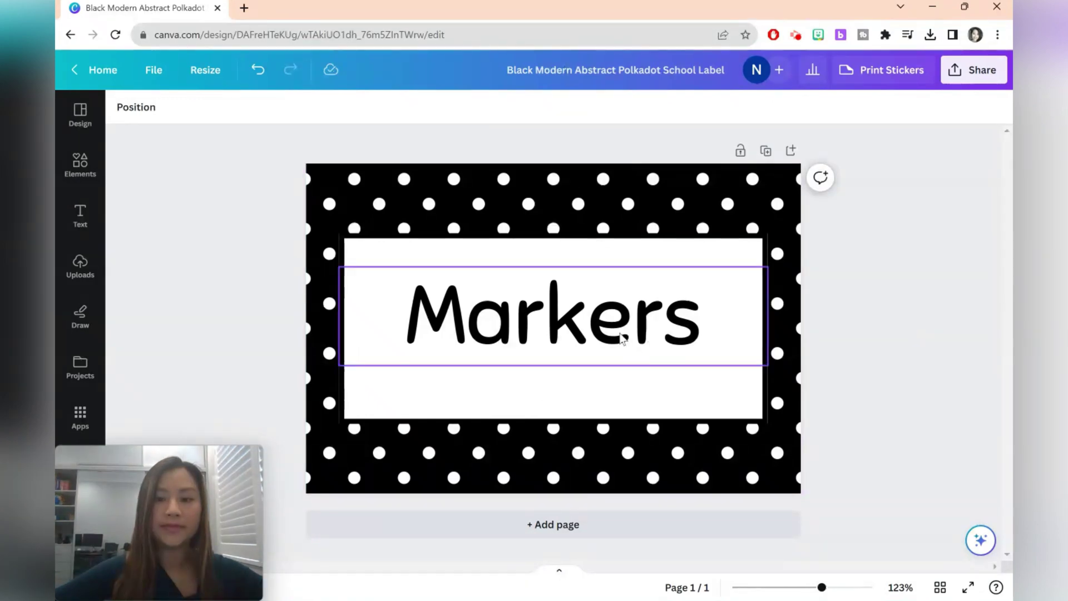
left_click_drag(622, 338, 622, 349)
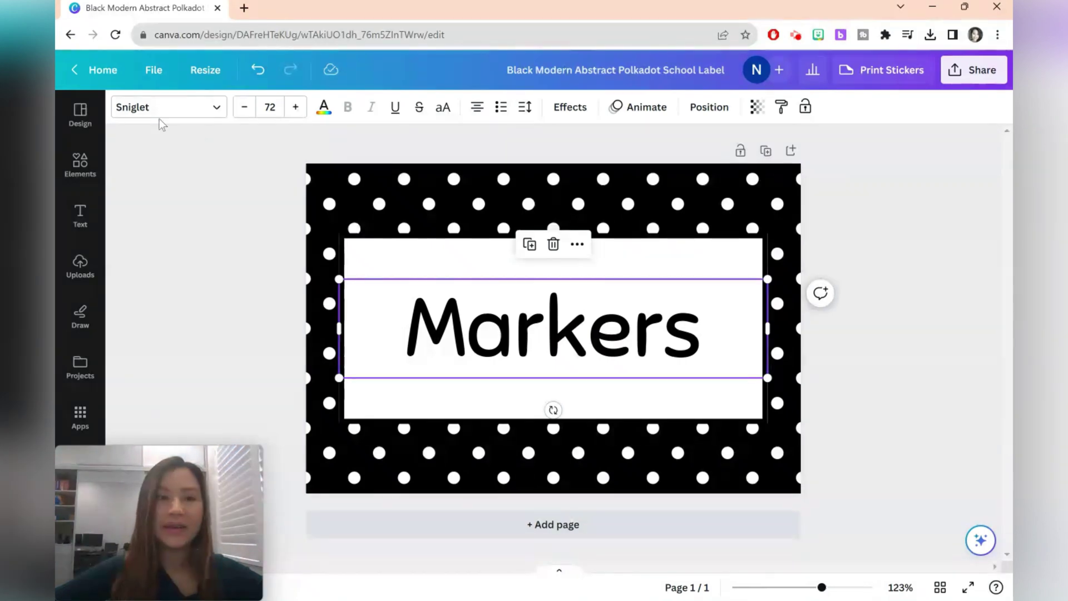
Step: Open Bulk create, choose manual data entry and name the column Labels
left_click(80, 414)
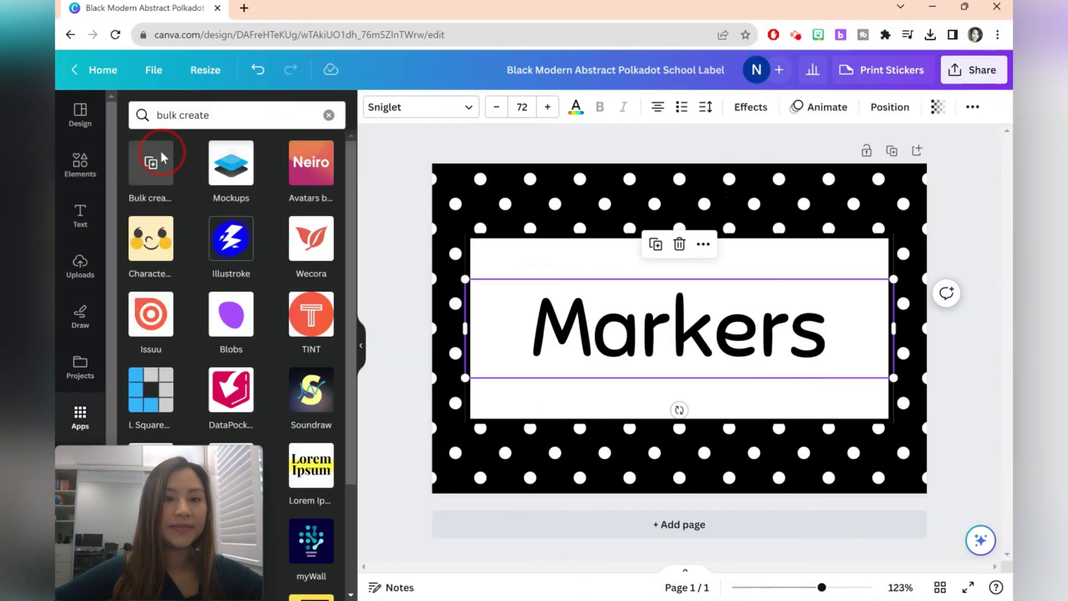
left_click(161, 151)
left_click(249, 411)
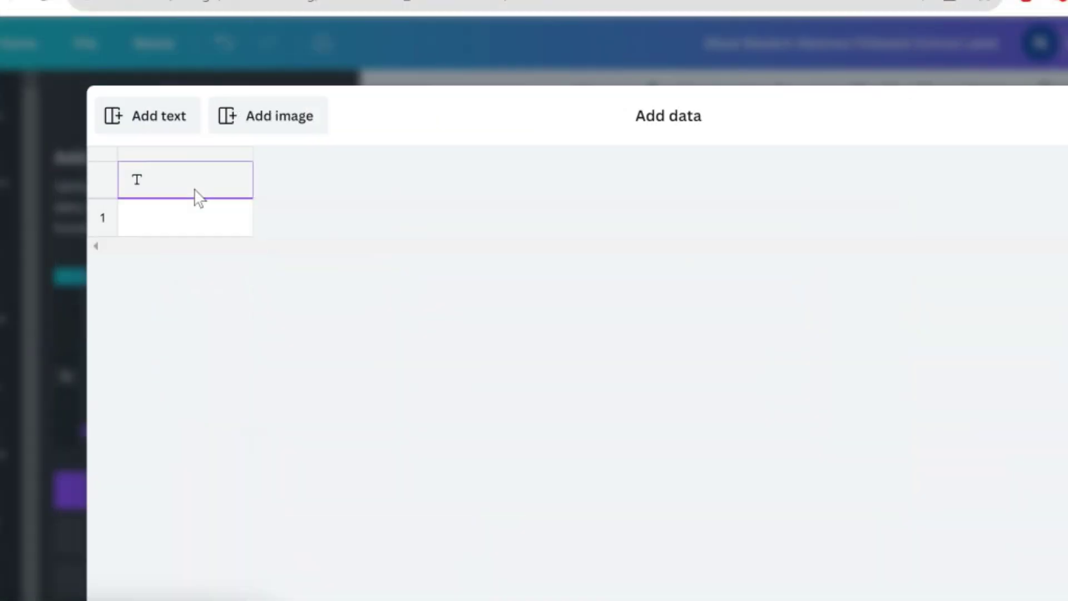
type("Labels")
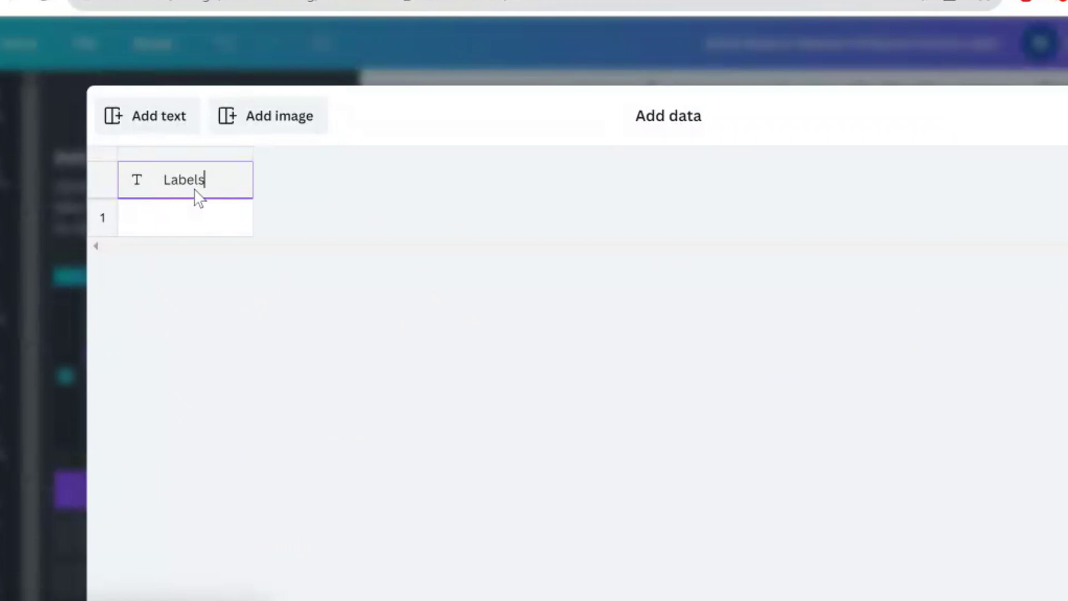
key("Return")
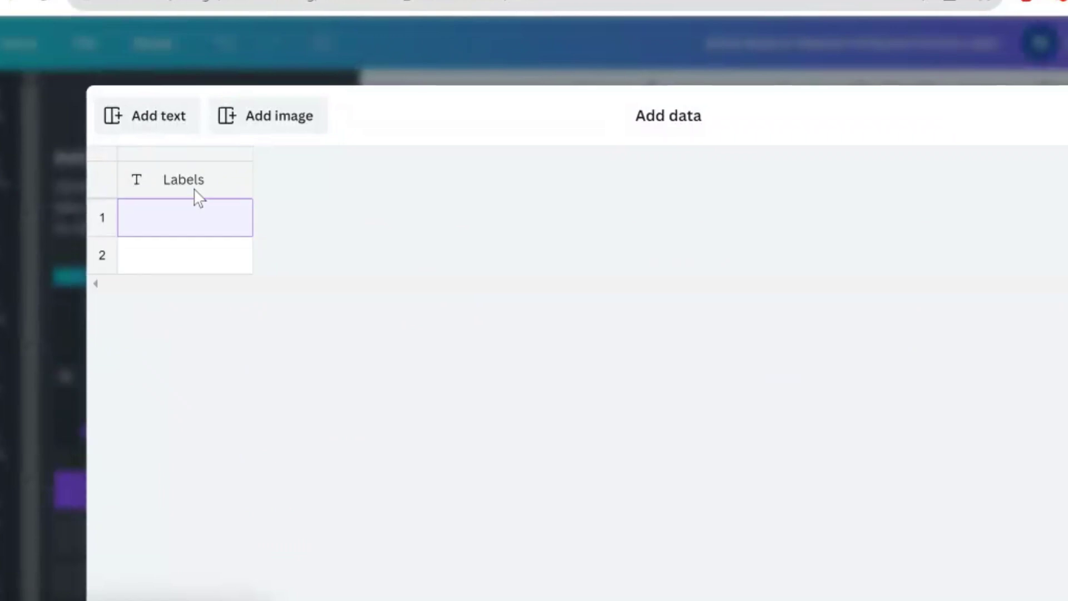
Step: Enter Markers, Erasers, Pencils and Scissors under Labels and save the data
type("Markers")
key("Return")
type("Erasers")
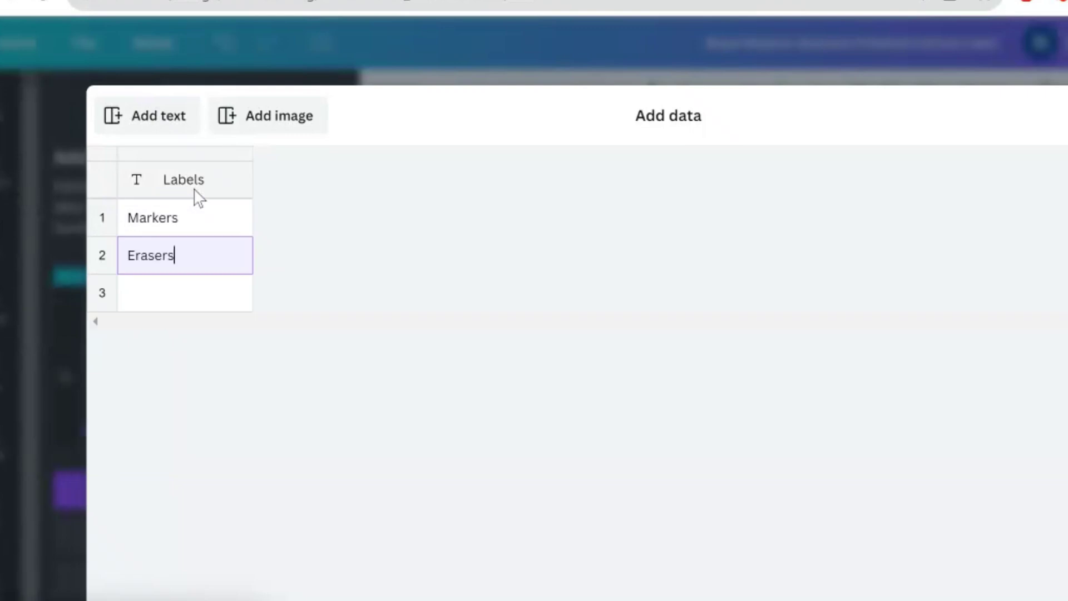
key("Return")
type("Pencils")
key("Return")
type("Scissors")
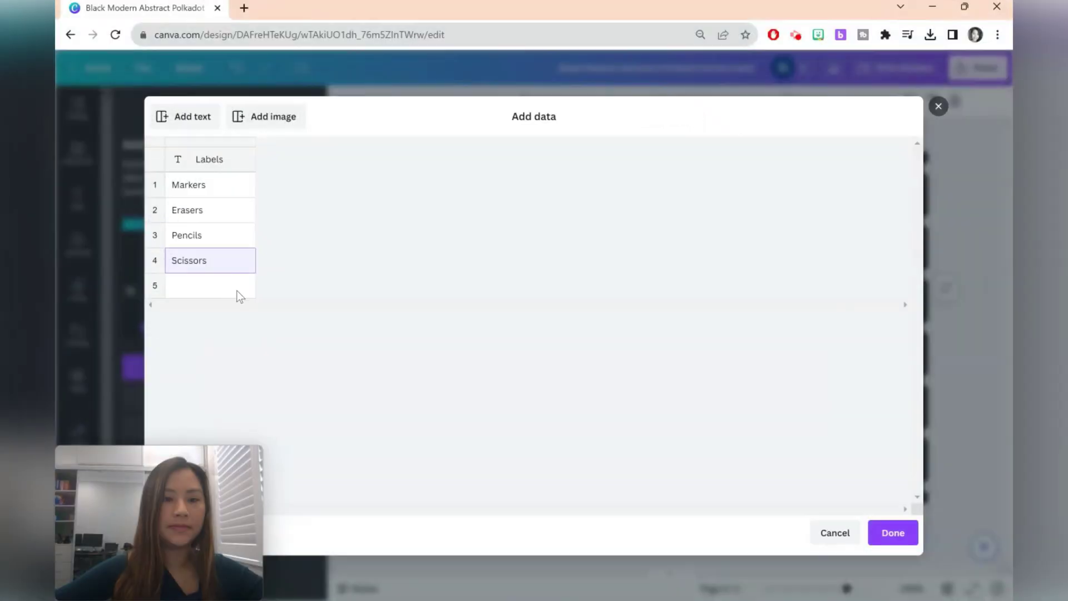
left_click(892, 533)
Step: Connect the Markers text to the Labels field and generate four label pages
right_click(633, 317)
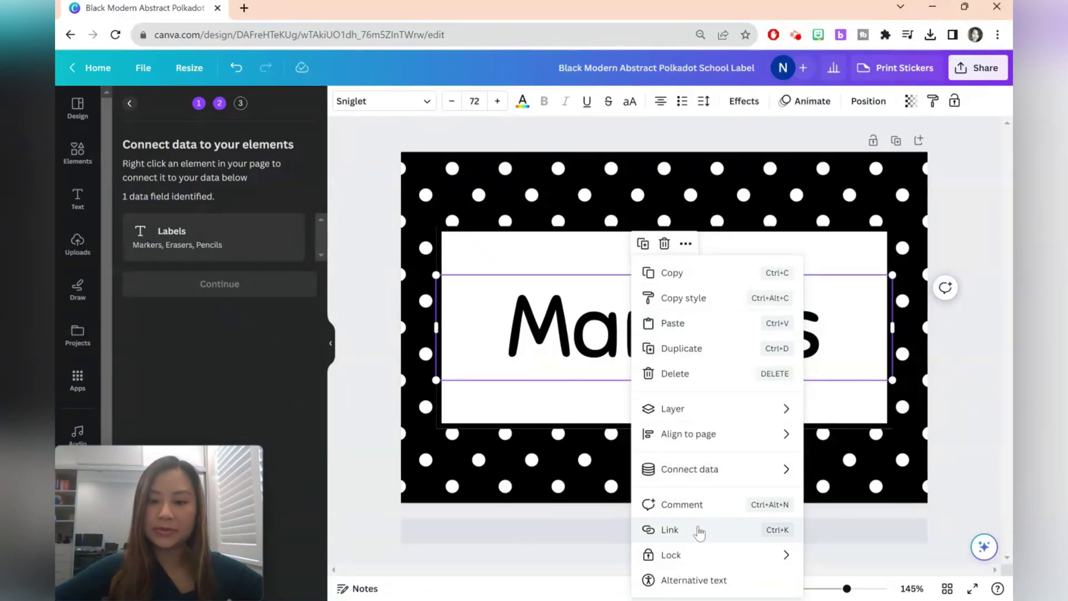
left_click(734, 469)
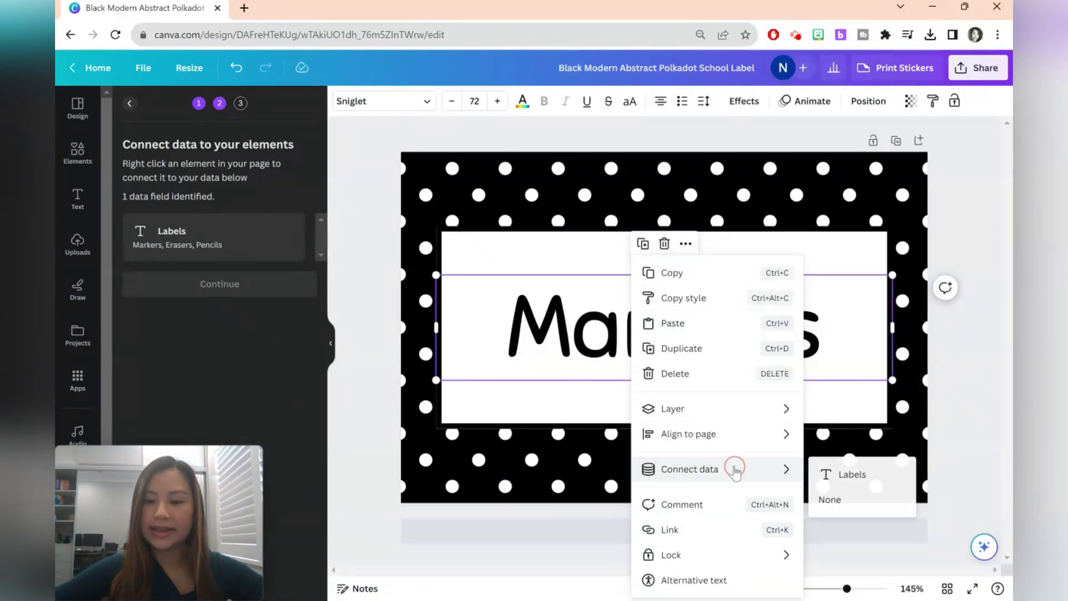
left_click(845, 476)
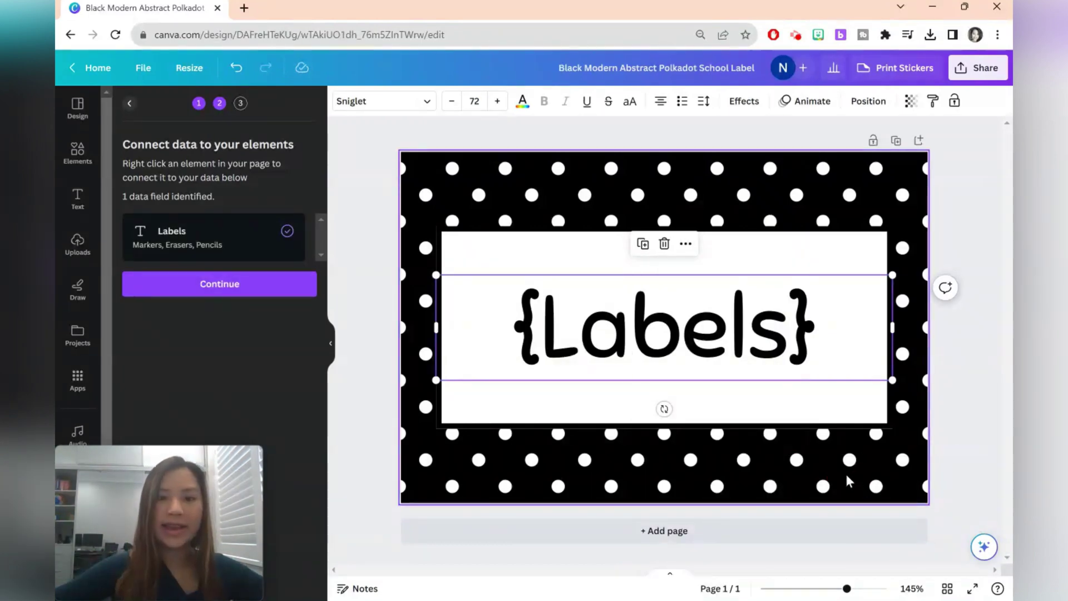
left_click(257, 293)
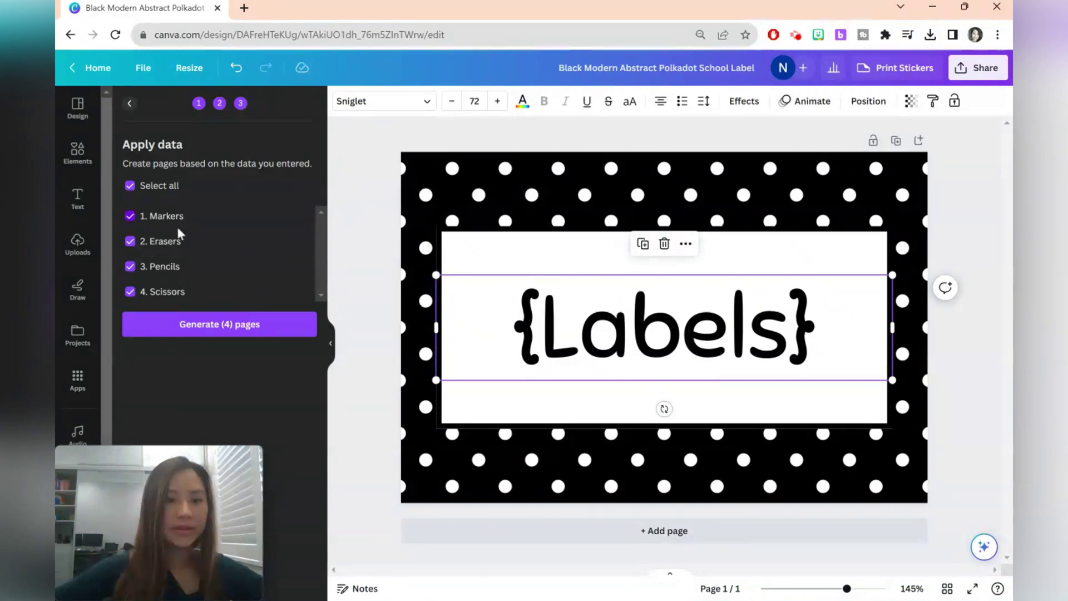
left_click(275, 328)
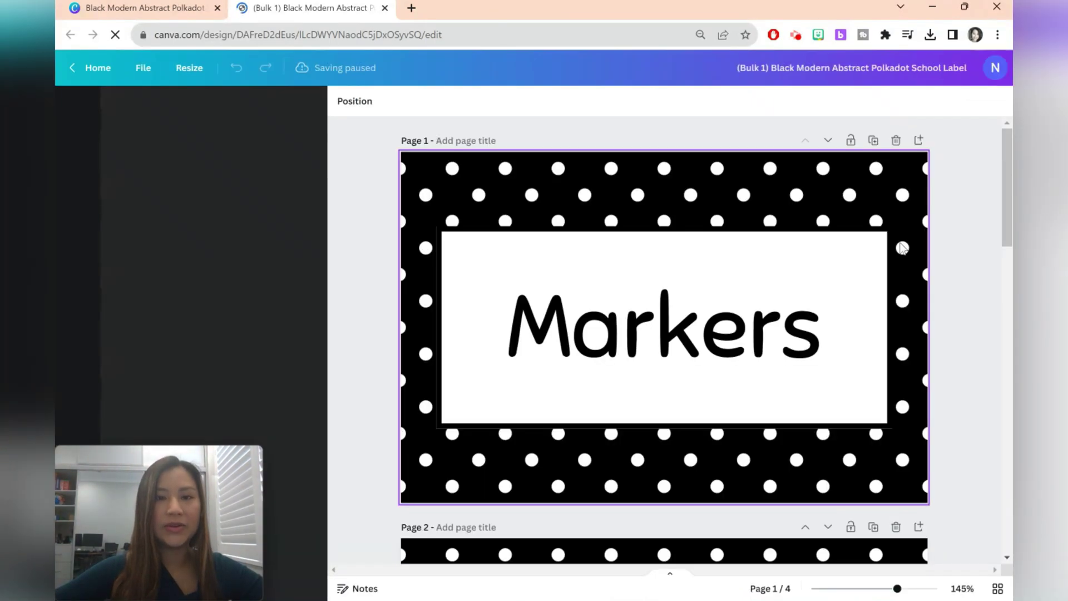
Step: Collapse the Templates panel and bring up the blue flashcard asking to solve y = 3x + 4
scroll(949, 223, "down", 6)
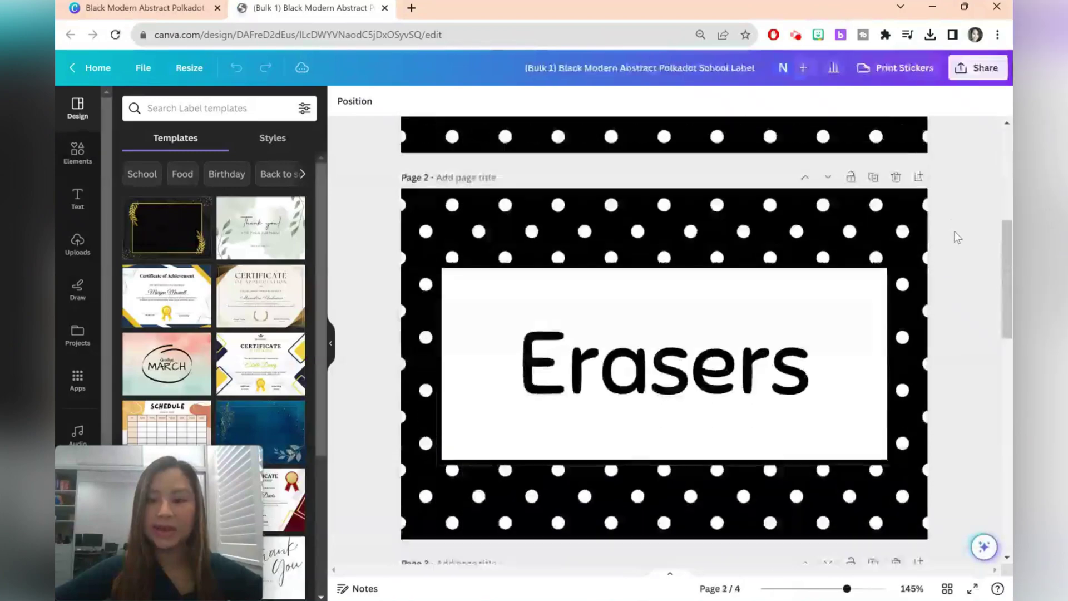
scroll(955, 236, "down", 10)
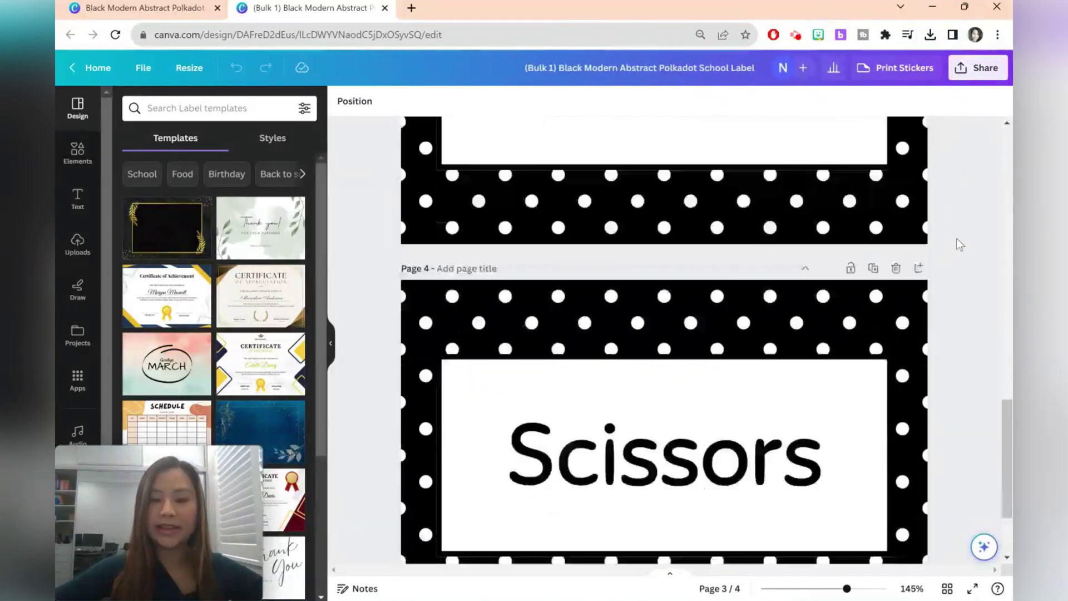
left_click(970, 198)
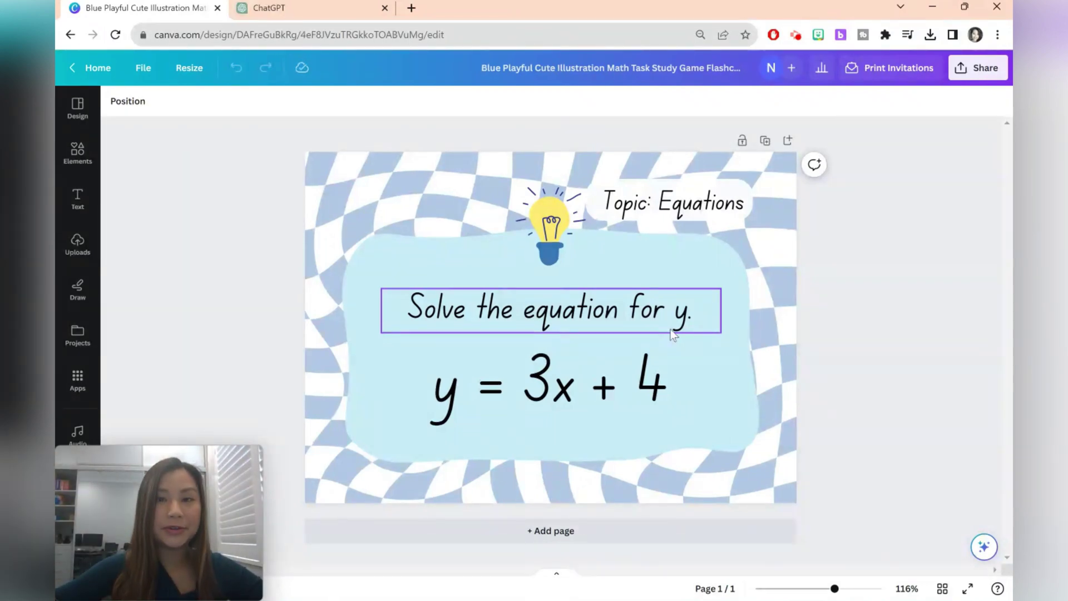
Step: Ask ChatGPT for 10 multistep equations to solve for x, then select the returned list
left_click(347, 5)
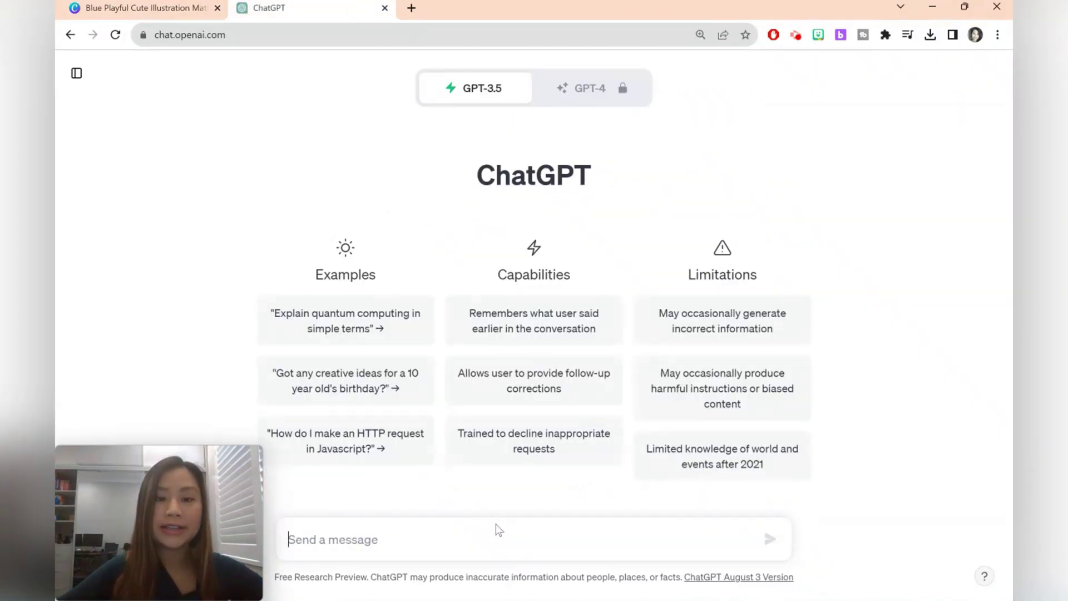
type("10 mul")
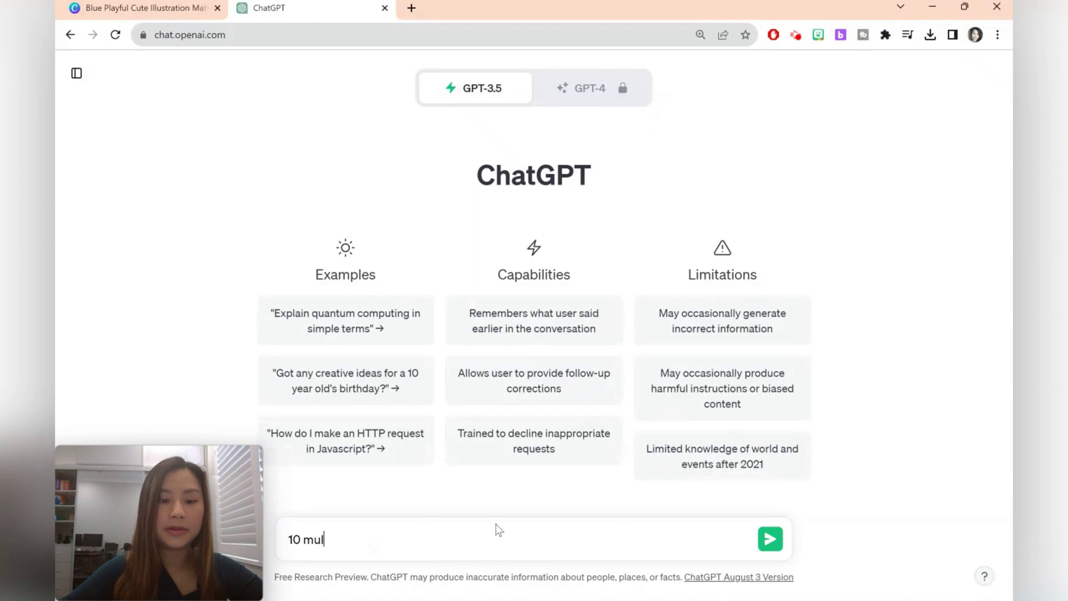
type("ip")
type("tep eq")
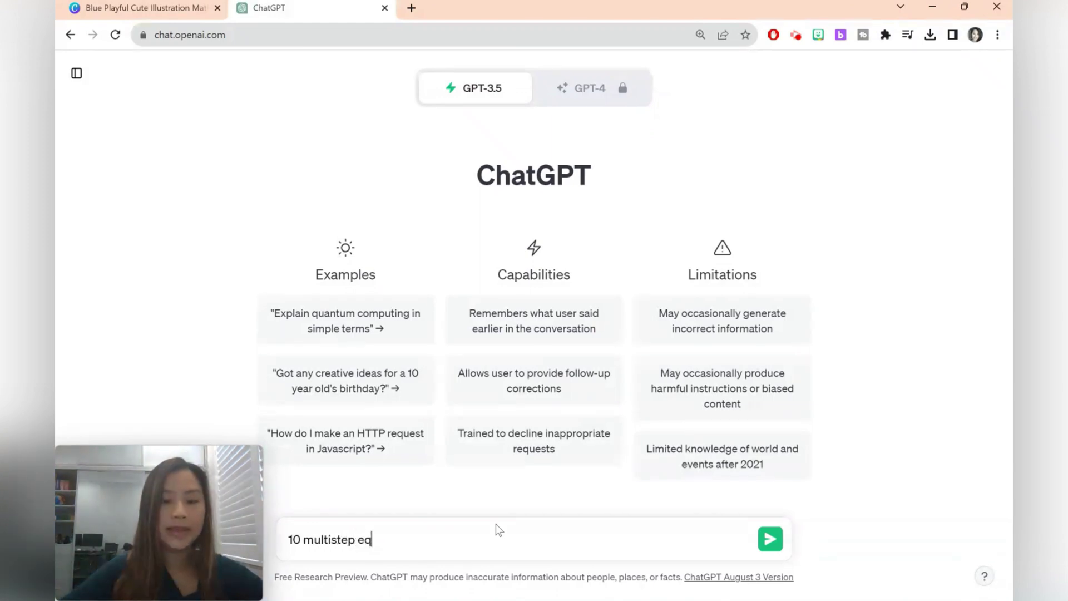
type("uations for year 10 to solve")
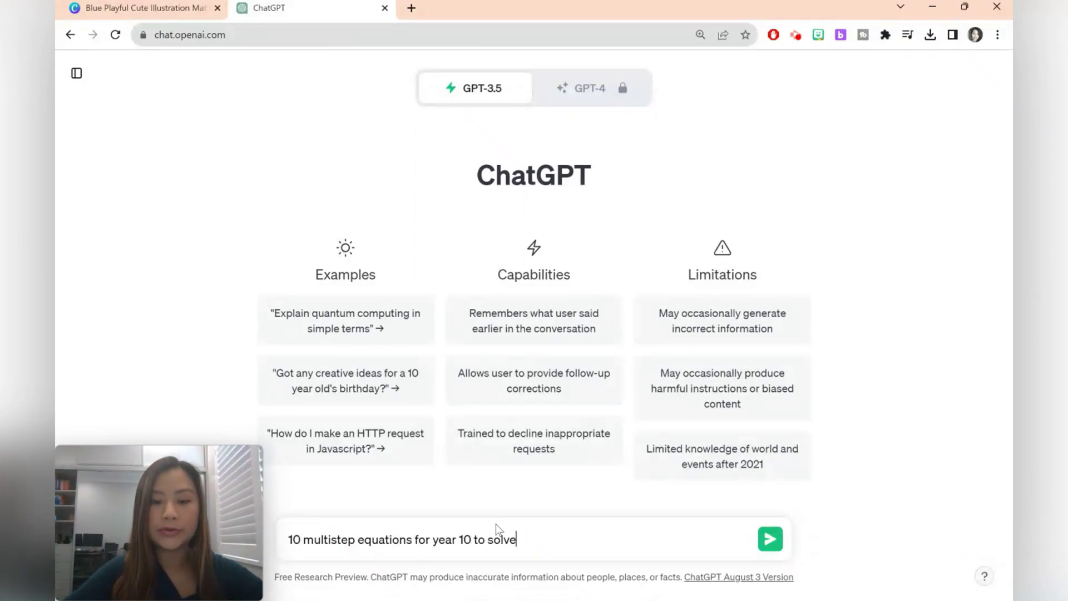
type("x")
key("Return")
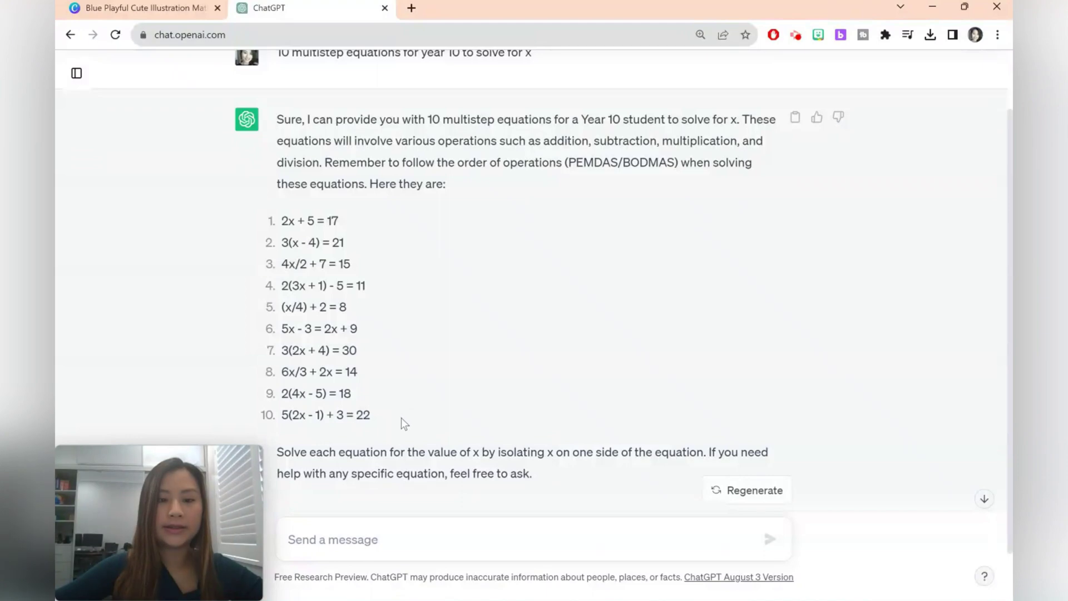
left_click_drag(401, 418, 284, 222)
key("ctrl+c")
Step: Set the flashcard's equation text to font size 64
key("ctrl+shift+Tab")
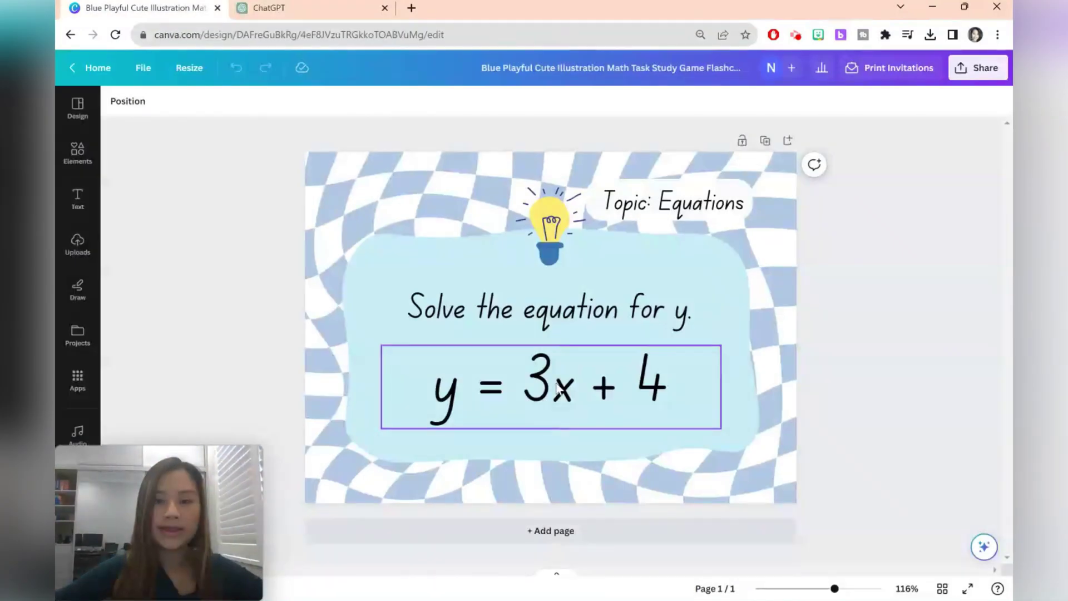
left_click(557, 388)
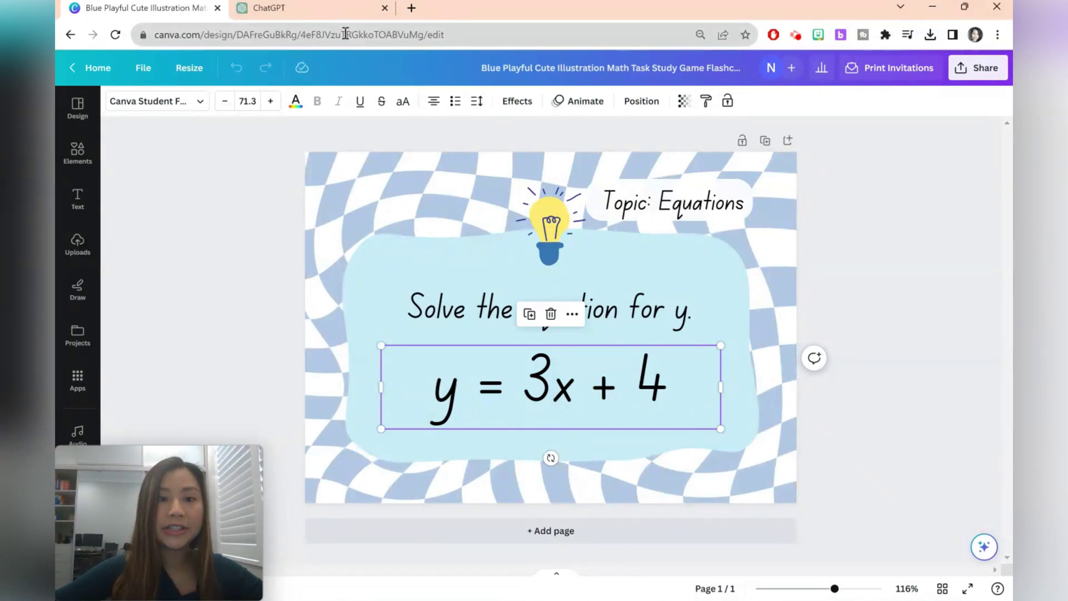
left_click(246, 101)
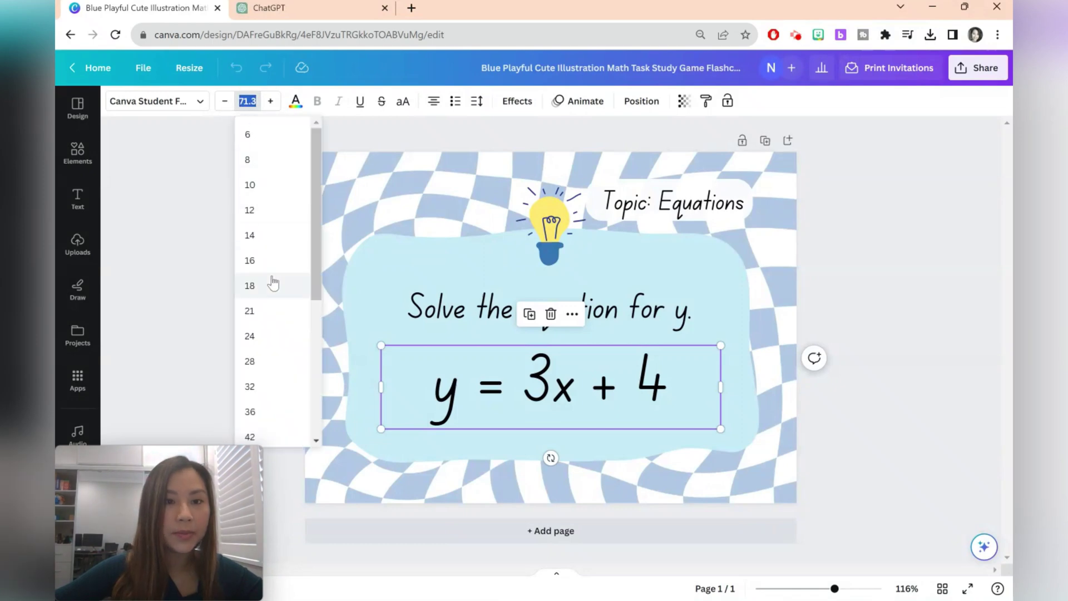
scroll(270, 282, "down", 2)
scroll(271, 285, "down", 2)
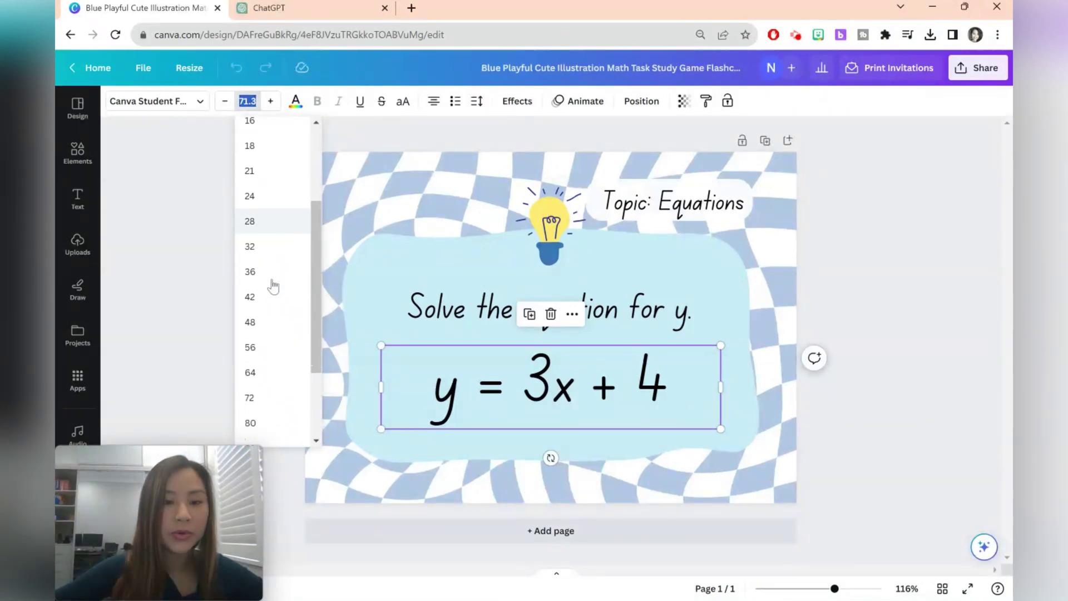
left_click(263, 369)
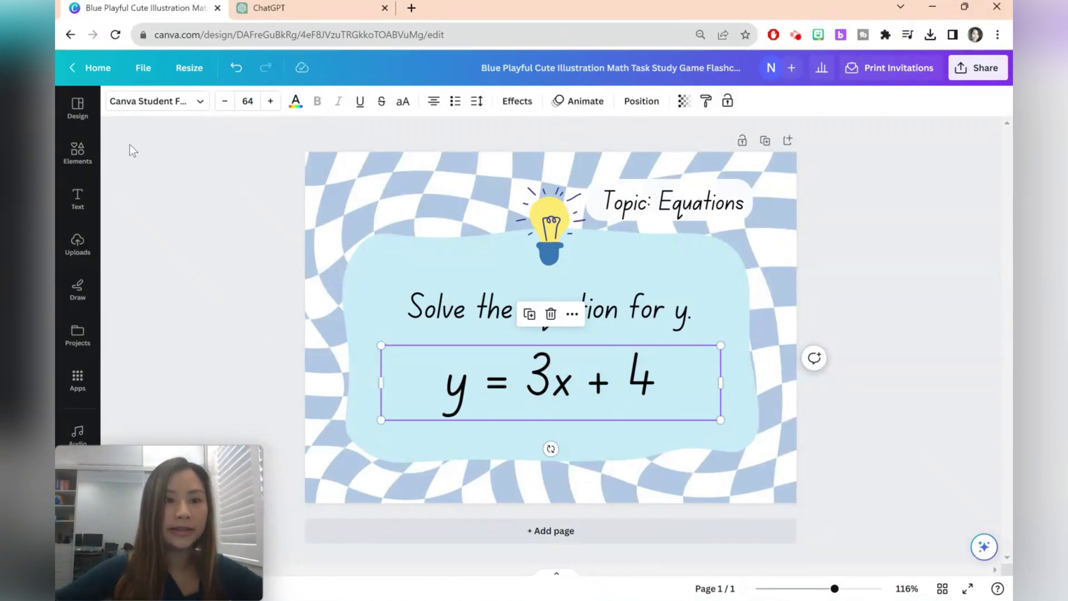
Step: Search the Apps library for 'bulk create' and open Bulk create
left_click(86, 373)
left_click(210, 110)
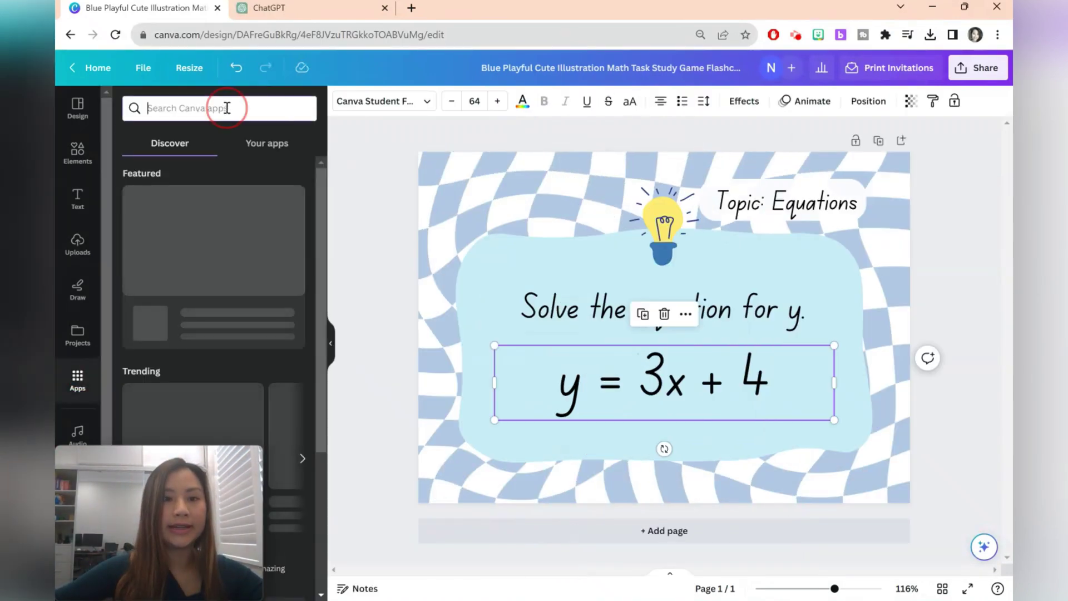
type("bulk c")
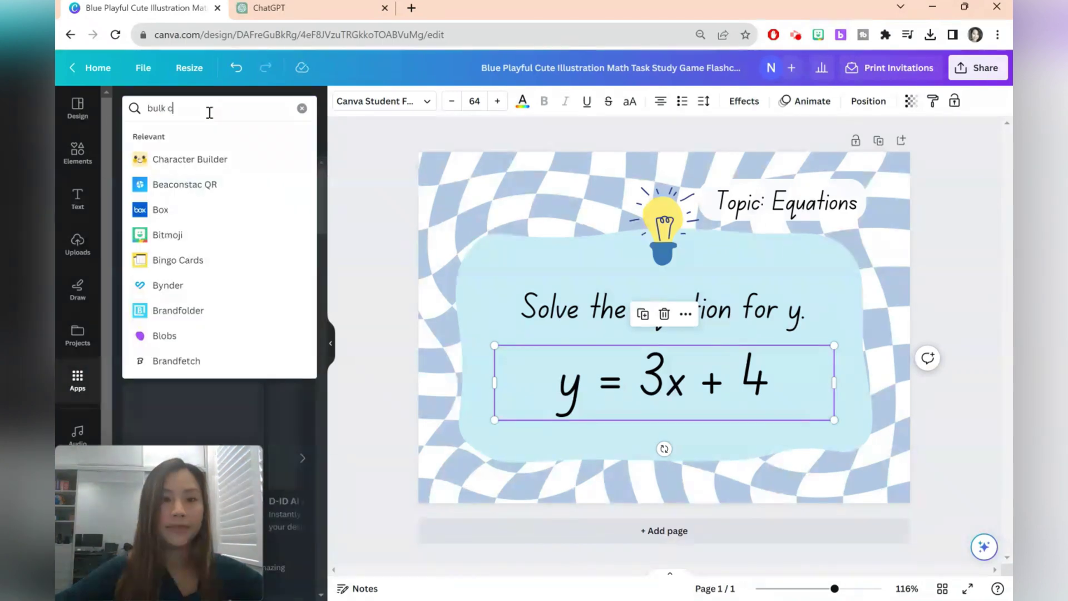
type("reate")
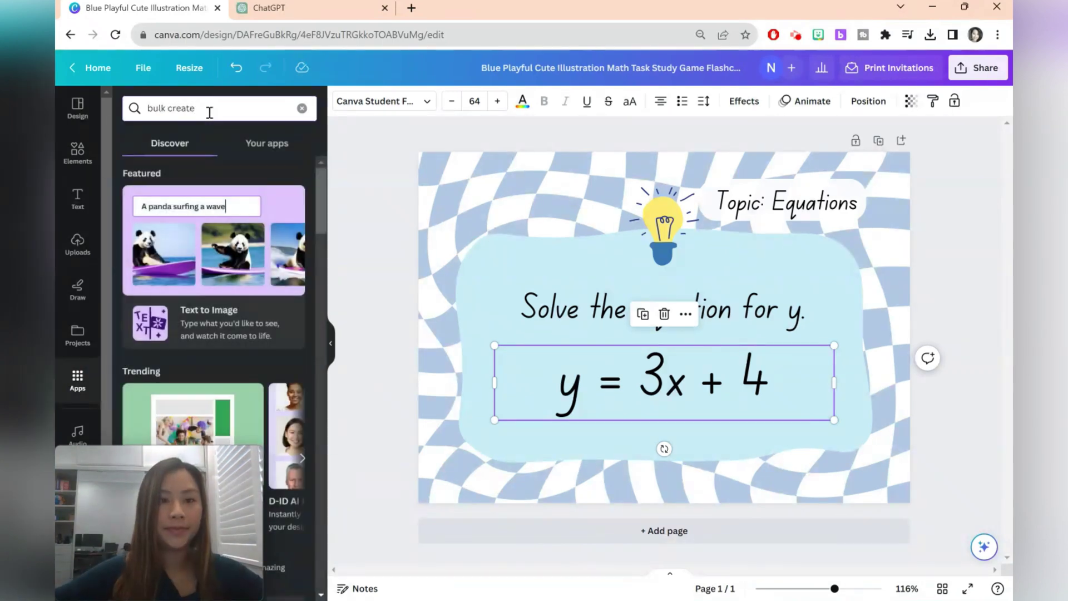
key("Return")
left_click(156, 151)
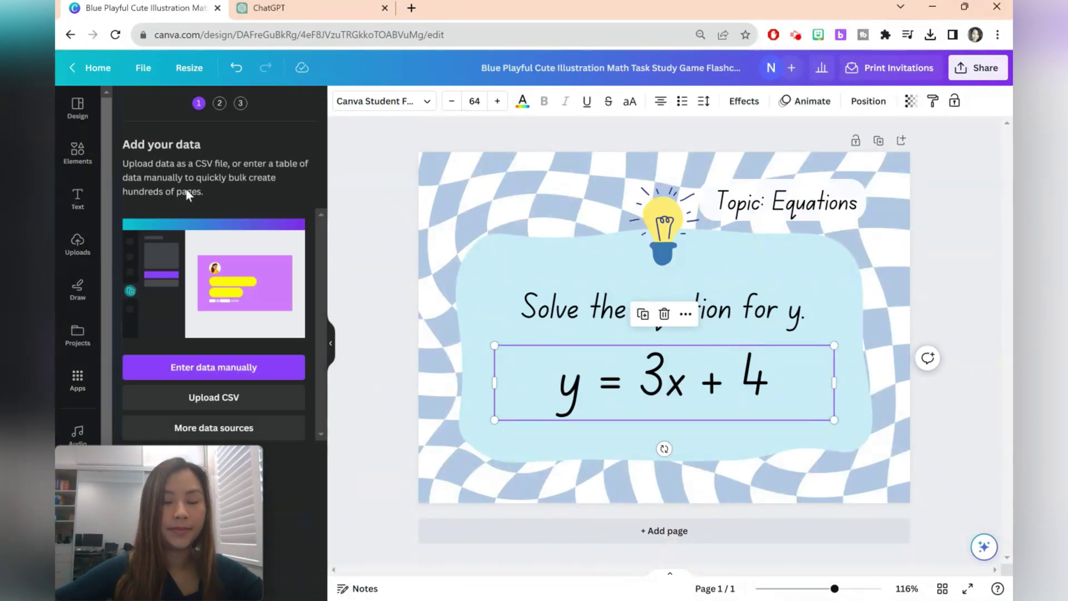
Step: Manually enter an Equations column and paste in the ten equations, starting 2x + 5 = 17
left_click(268, 368)
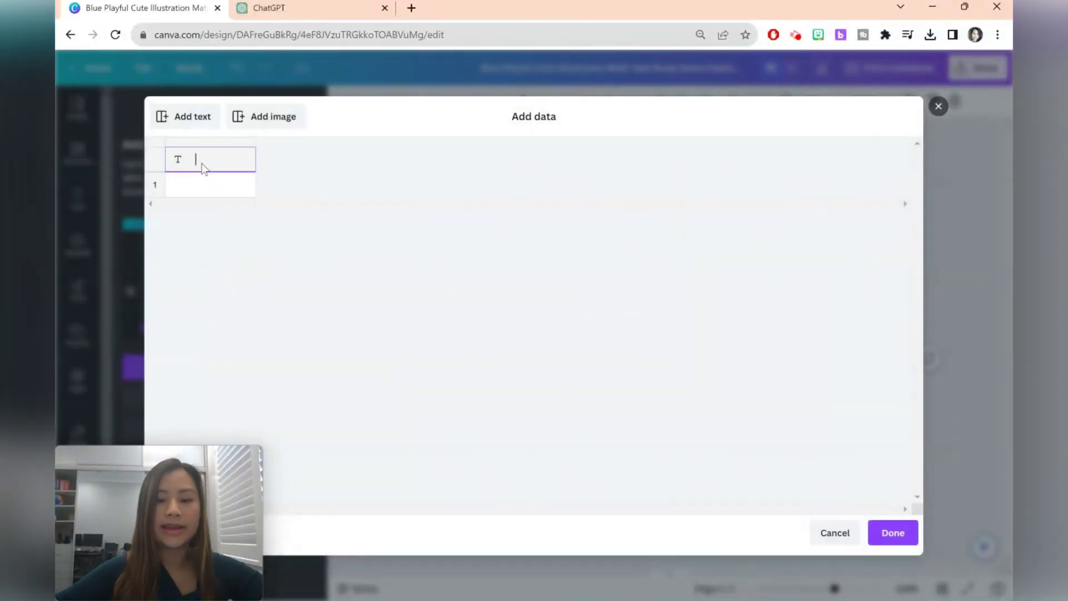
type("Equations")
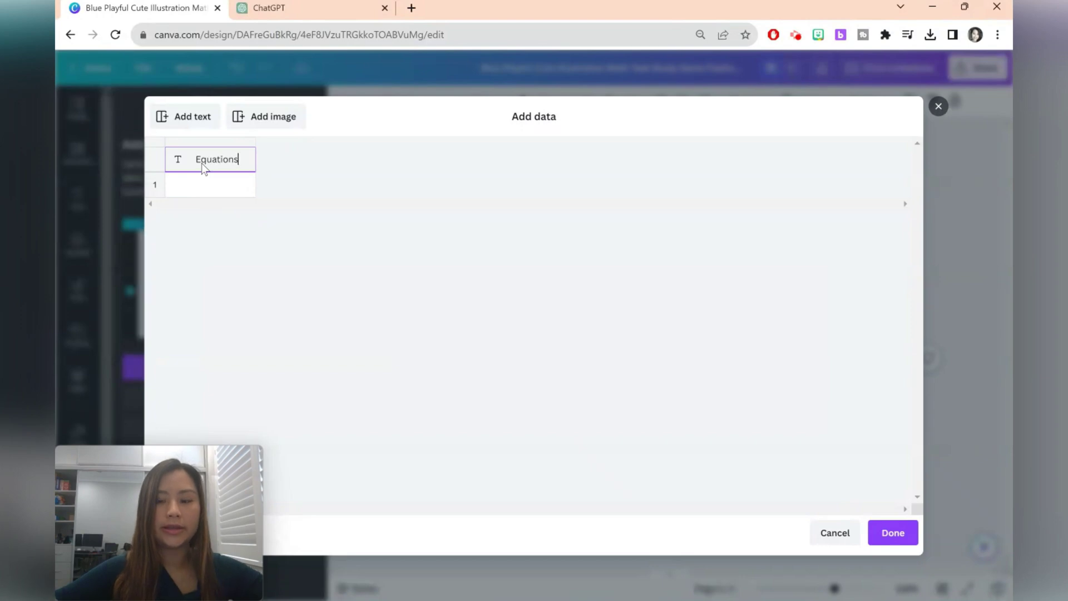
key("Return")
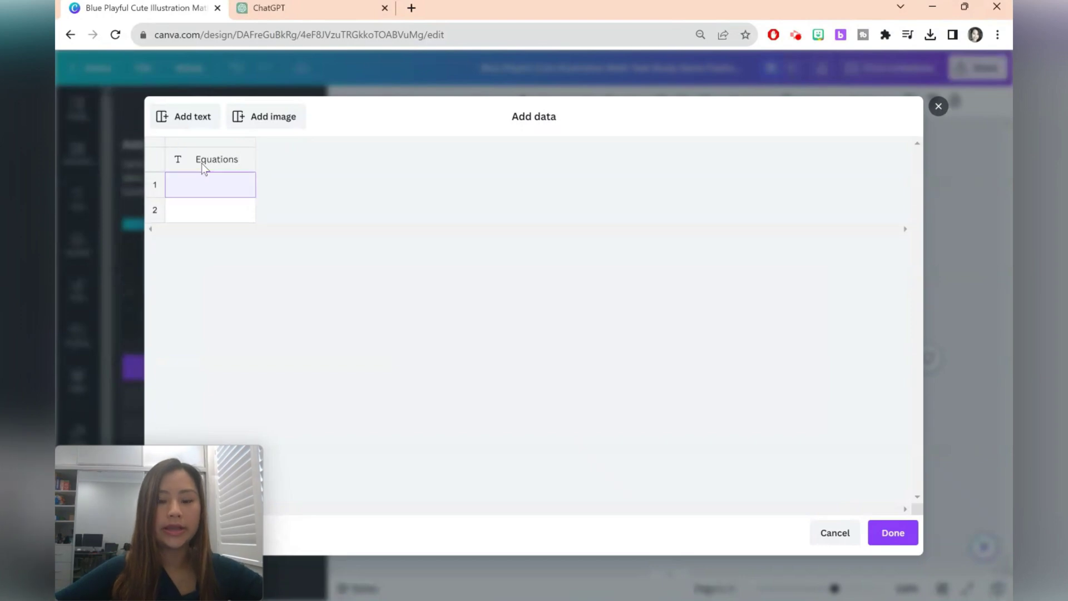
key("ctrl+v")
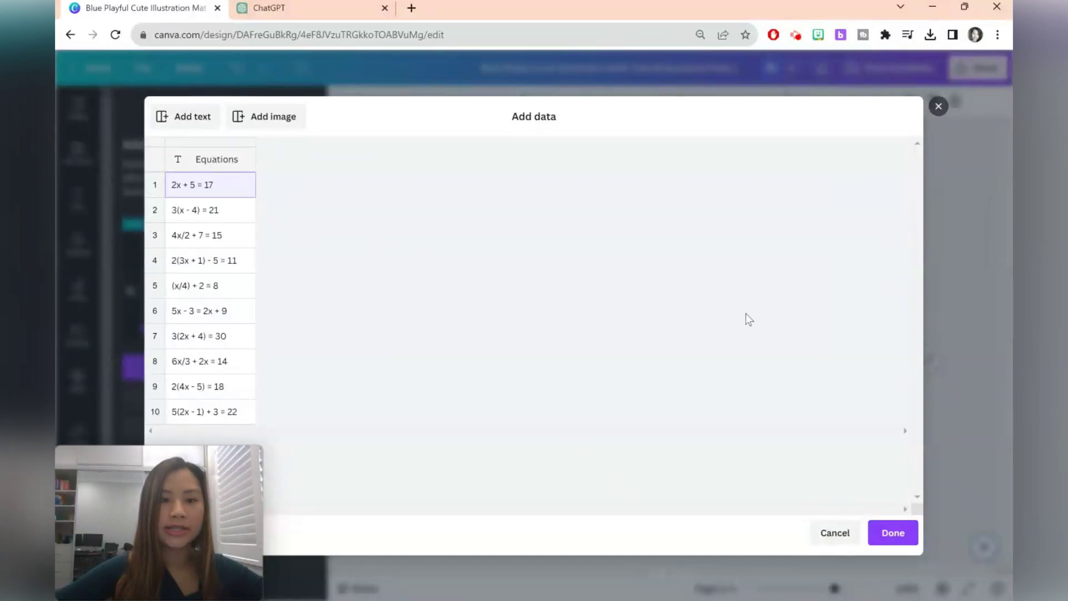
left_click(893, 534)
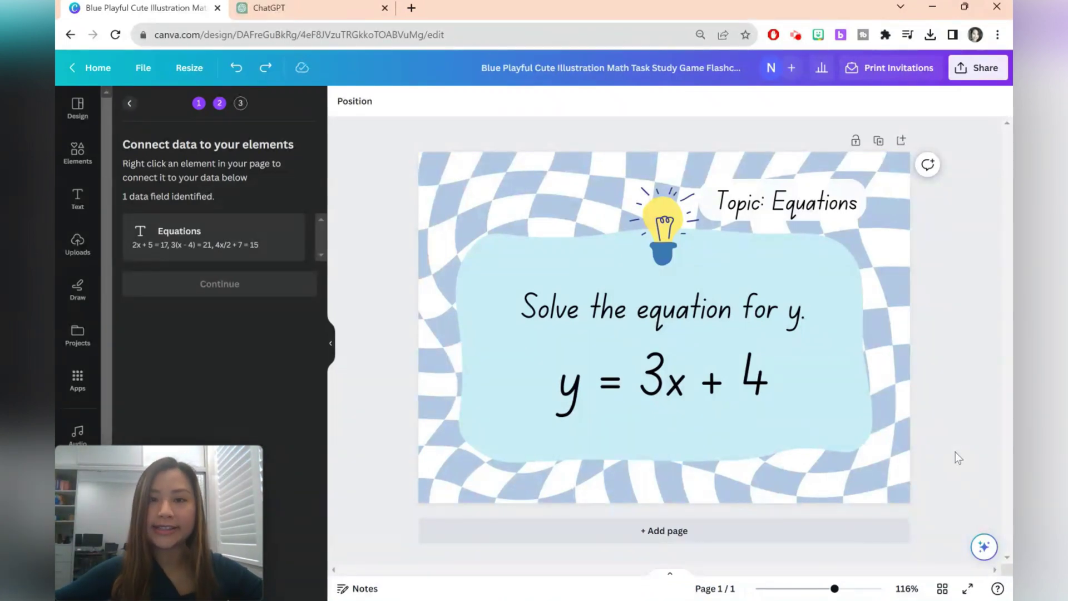
Step: Change the instruction to read 'Solve the equation for x.'
double_click(797, 312)
left_click(797, 312)
key("BackSpace")
key("BackSpace")
type("x")
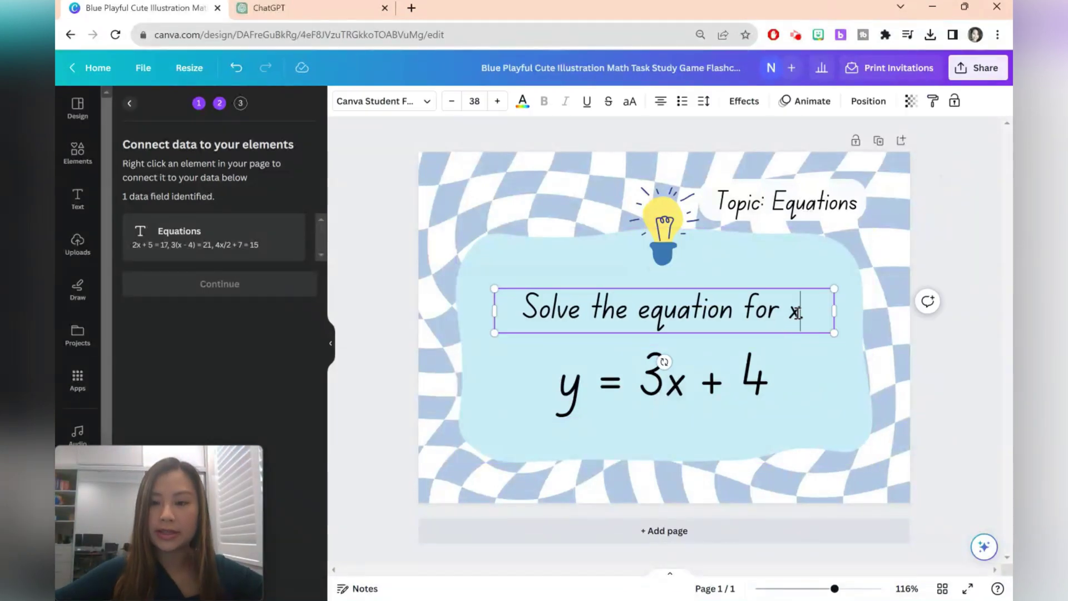
type(".")
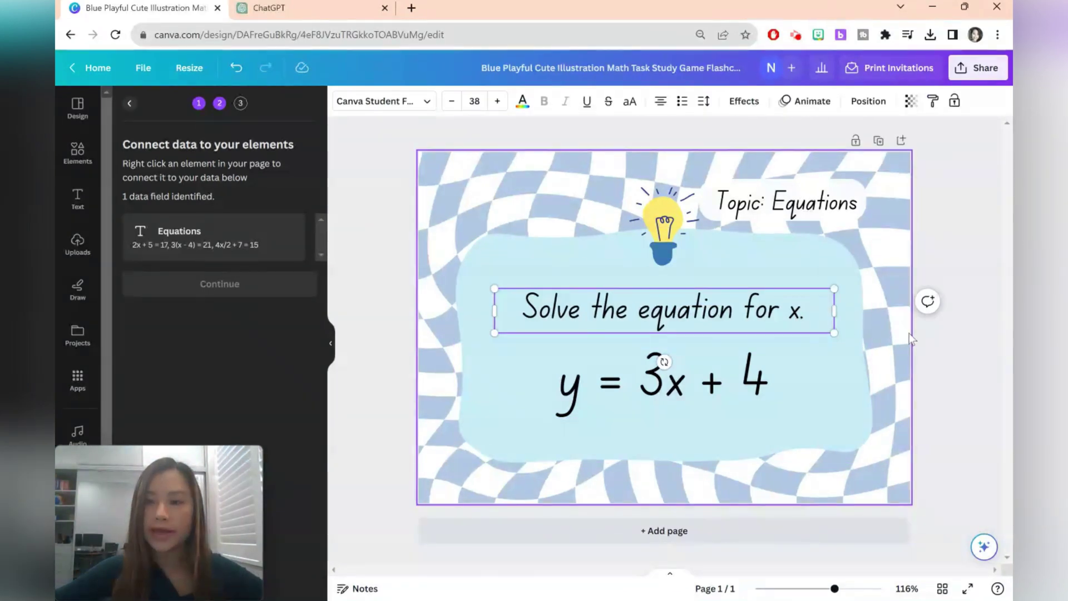
left_click(910, 335)
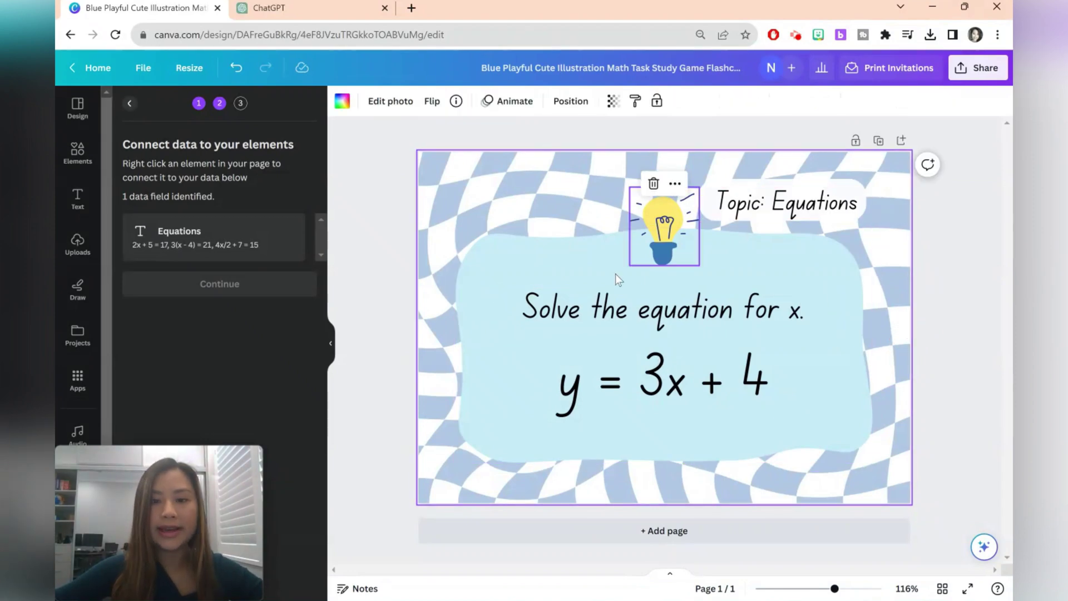
Step: Connect the y = 3x + 4 text to the Equations field and continue to generate pages
left_click(698, 383)
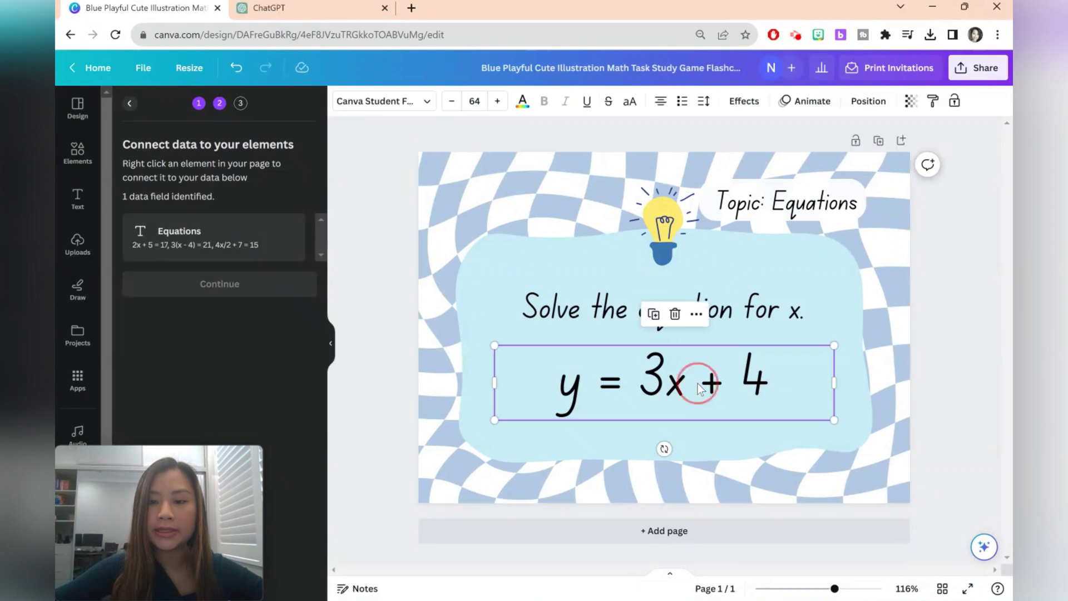
right_click(698, 383)
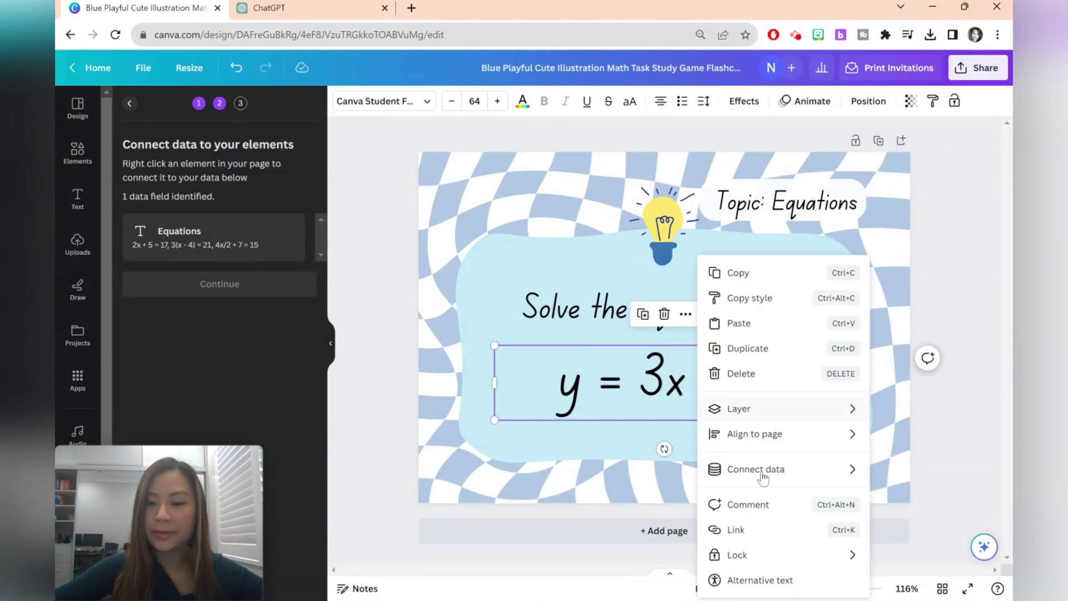
mouse_move(778, 478)
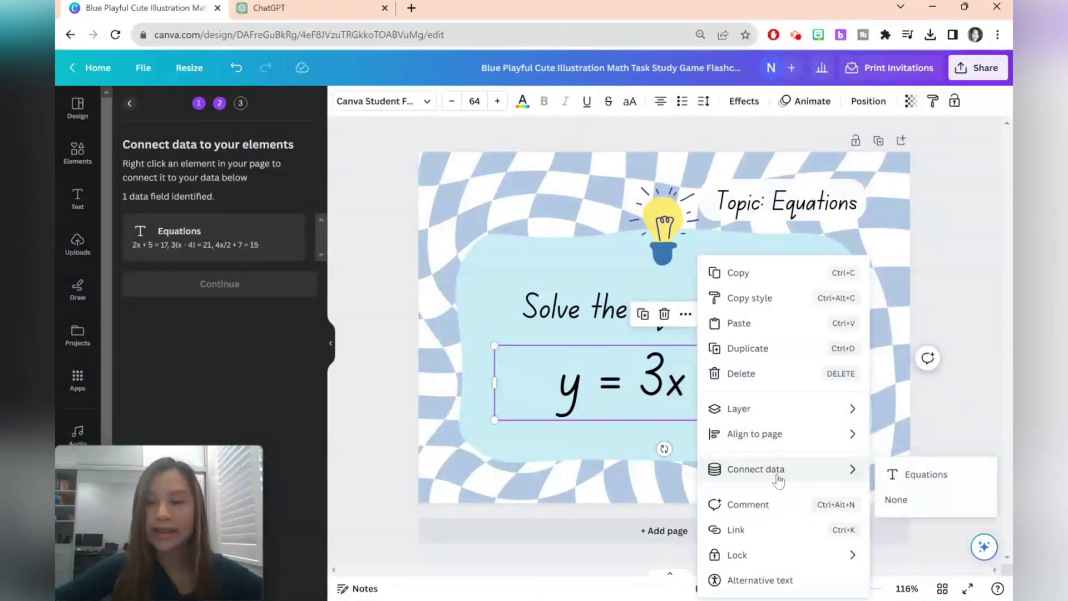
left_click(905, 474)
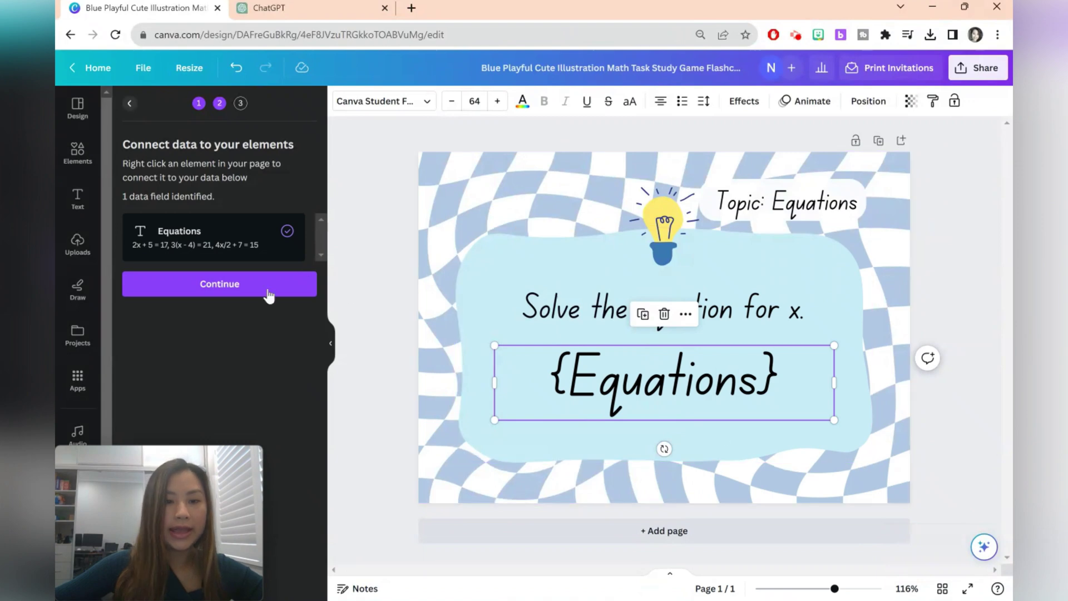
left_click(266, 286)
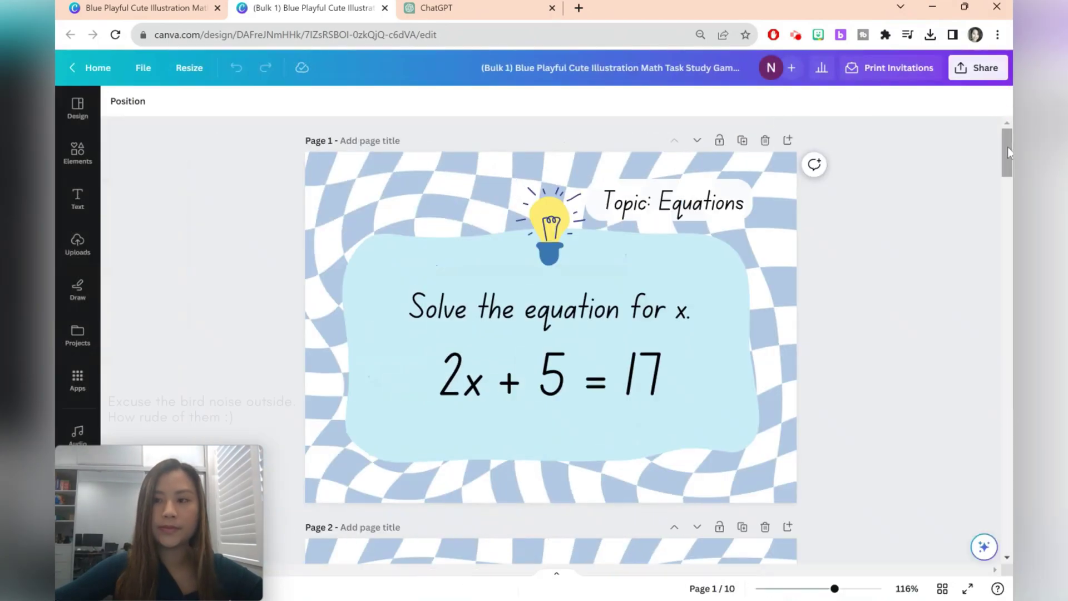
Step: Reduce the 5(2x - 1) + 3 = 22 equation to font size 61 so it fits one line
left_click_drag(1006, 147, 1006, 531)
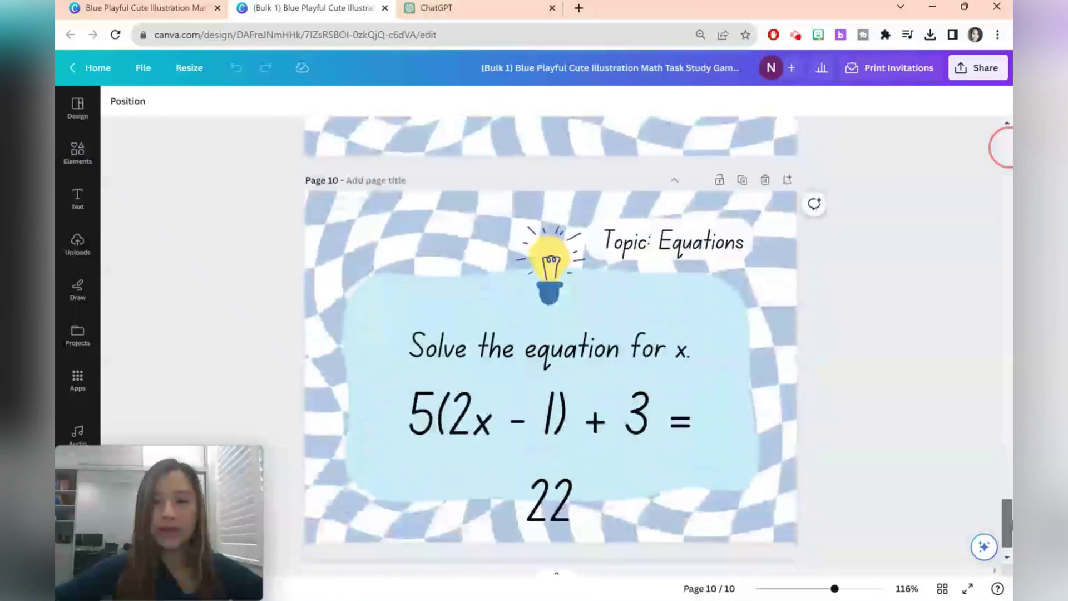
left_click(660, 404)
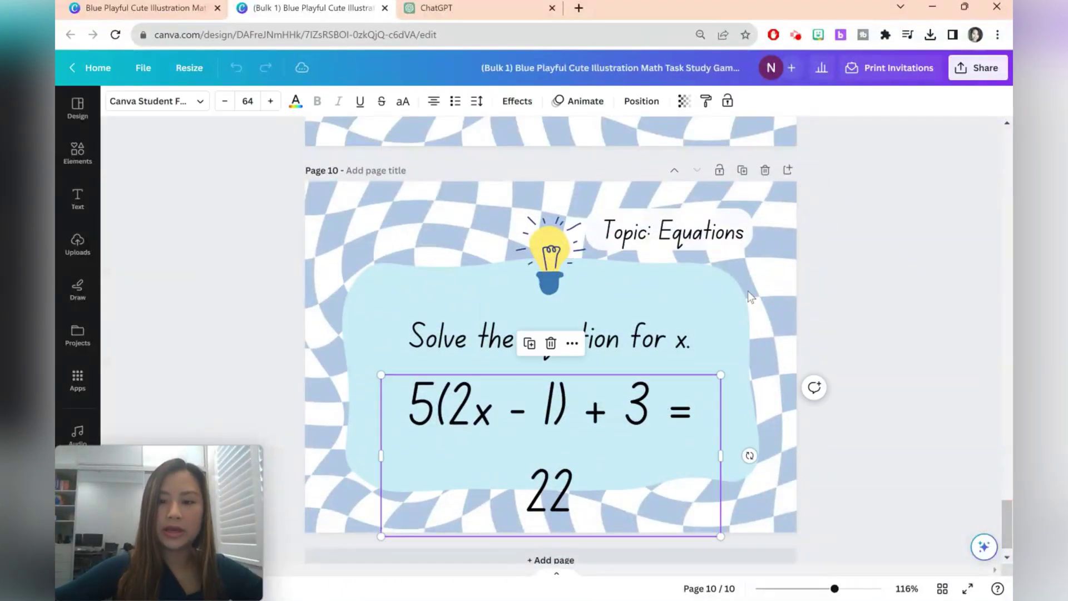
left_click(225, 101)
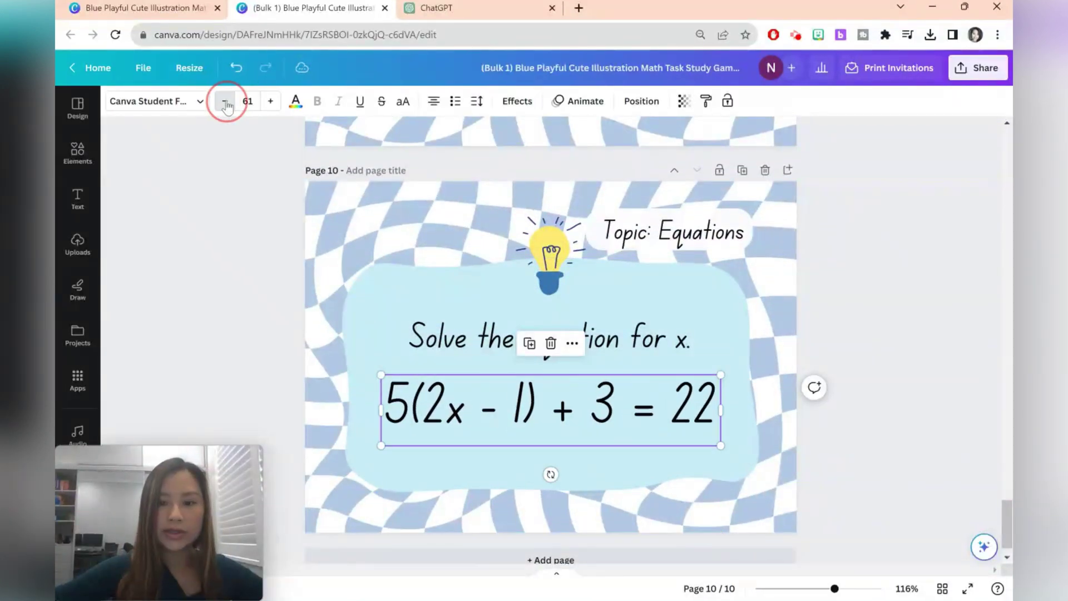
left_click(226, 106)
left_click(922, 268)
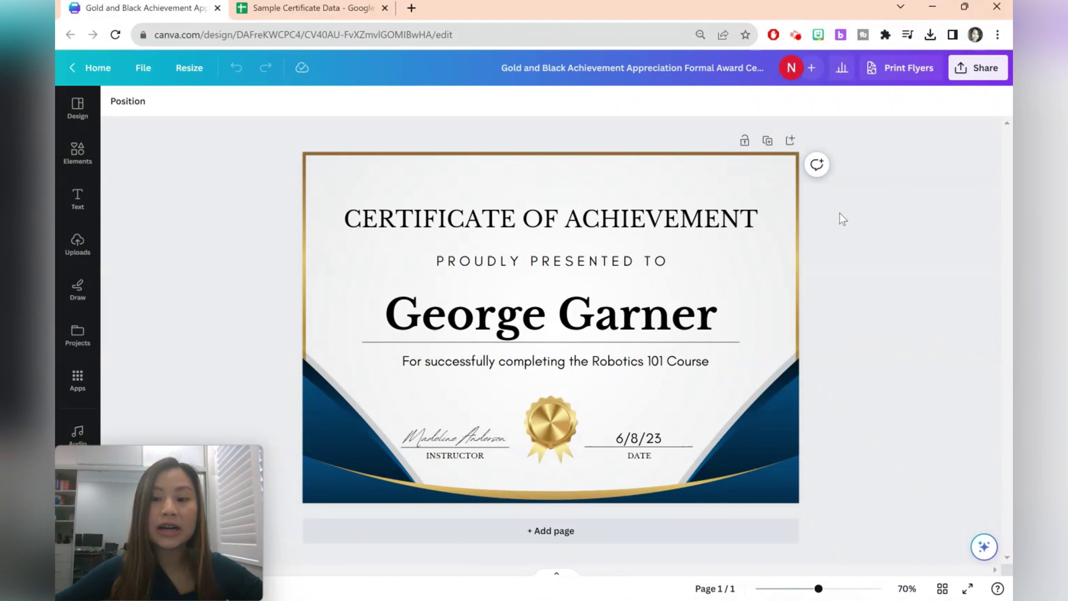
left_click(710, 323)
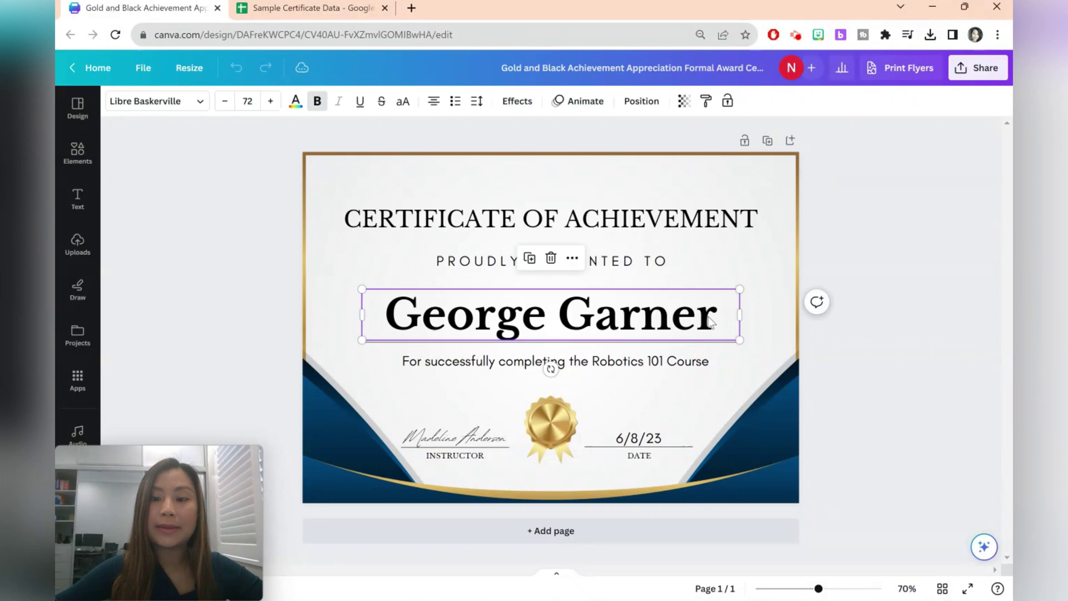
left_click(705, 358)
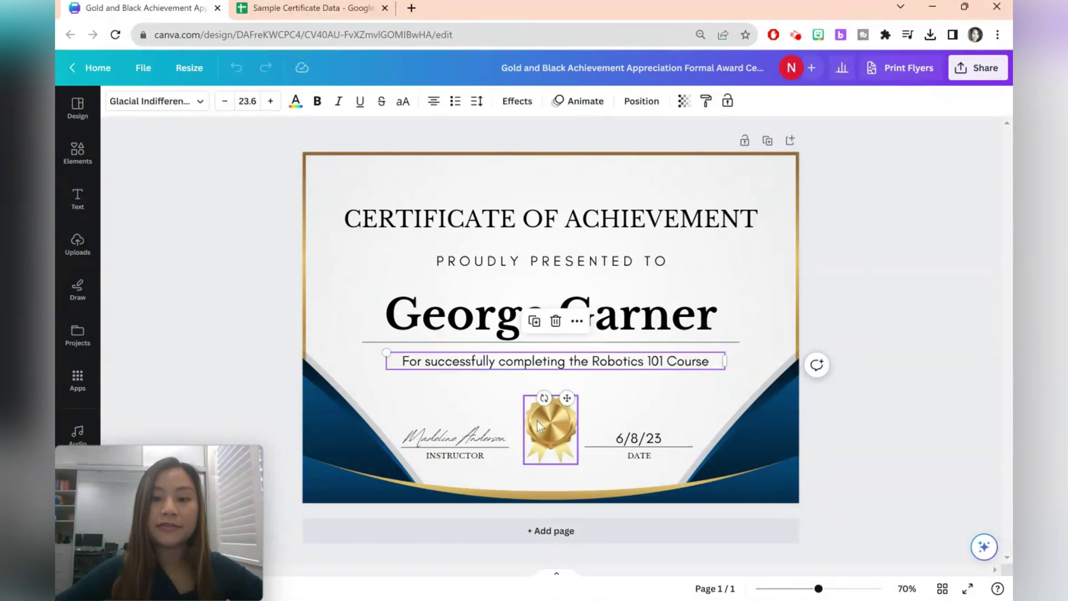
left_click(486, 434)
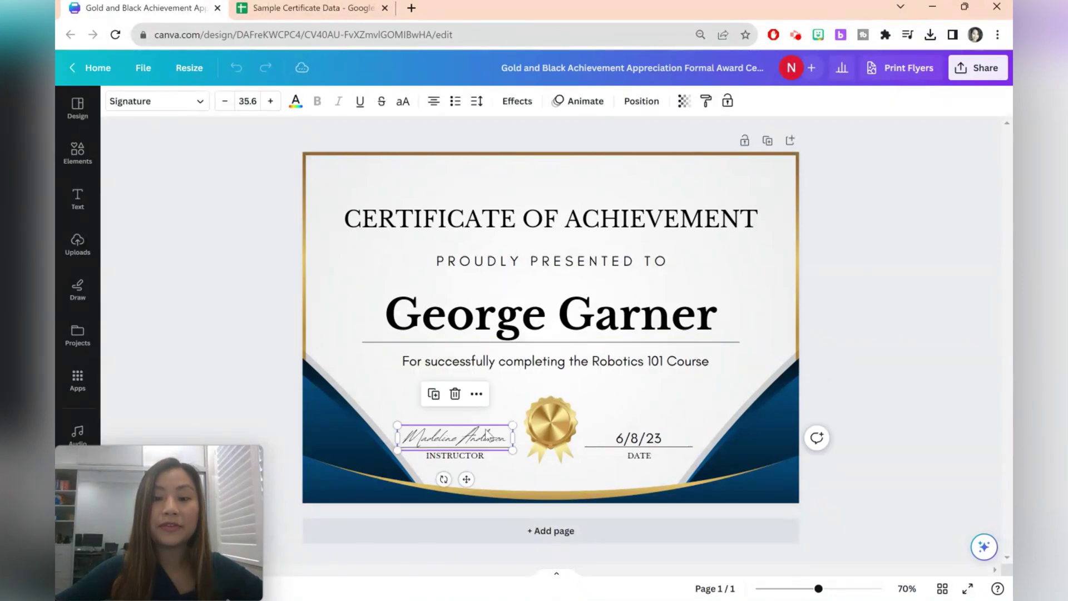
left_click(645, 442)
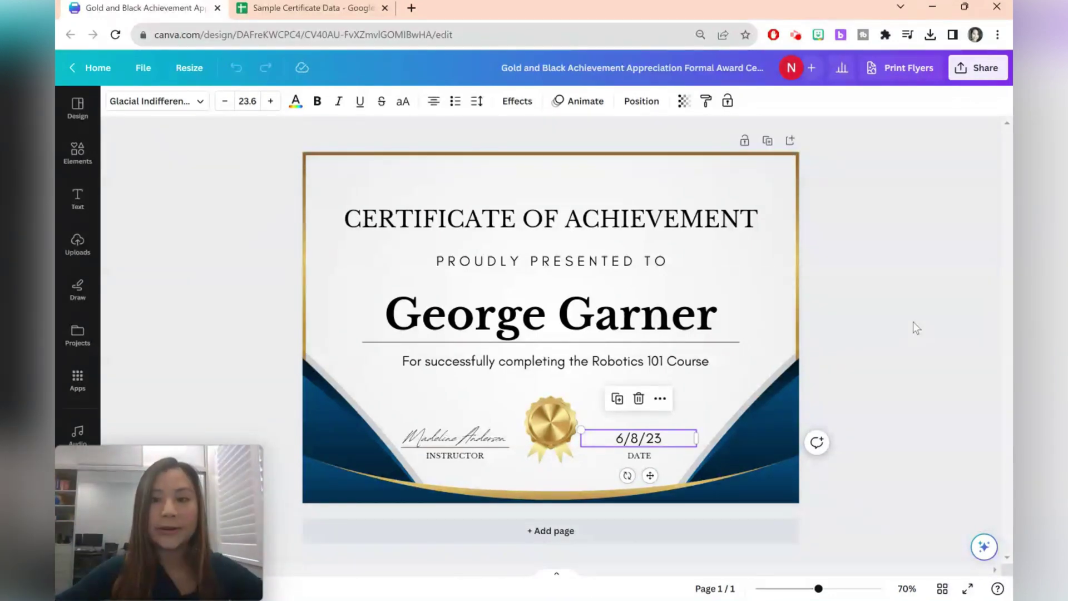
left_click(913, 322)
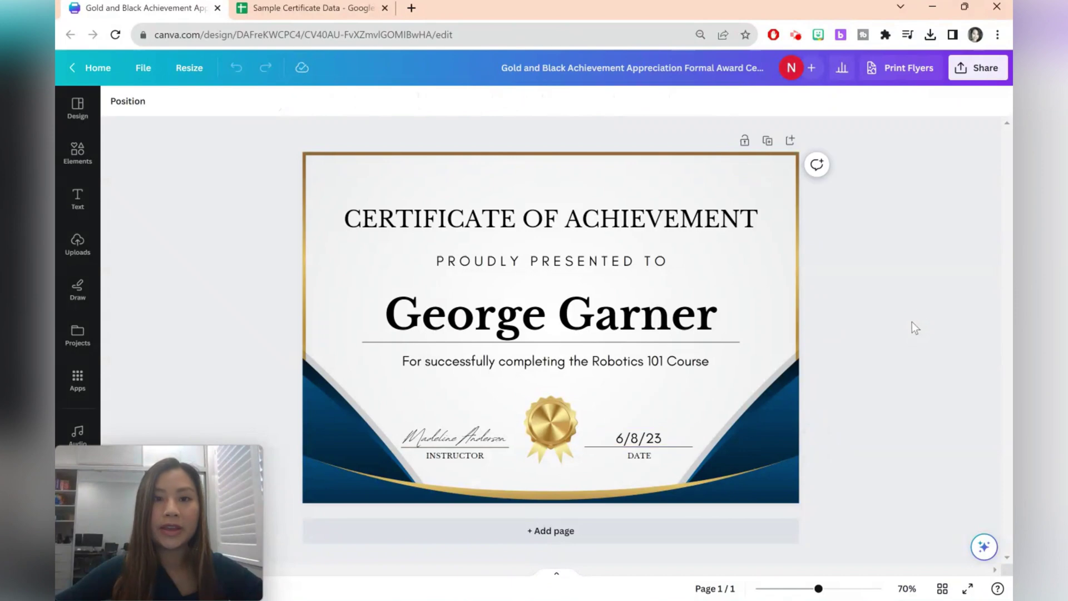
left_click(299, 13)
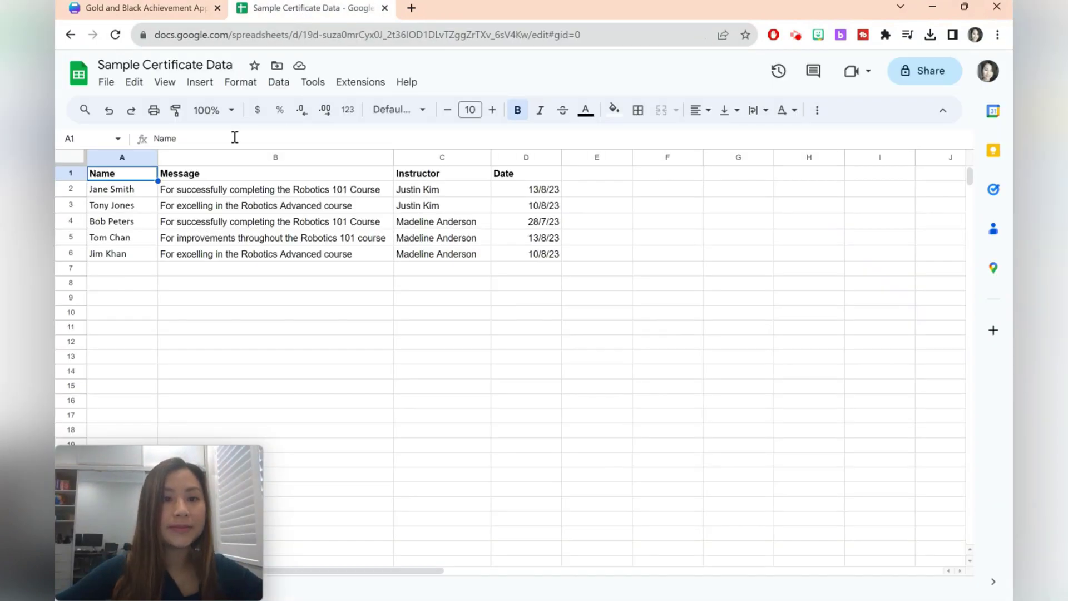
Step: Zoom the sheet to 150% and review its Name, Message, Instructor and Date headers
left_click(228, 110)
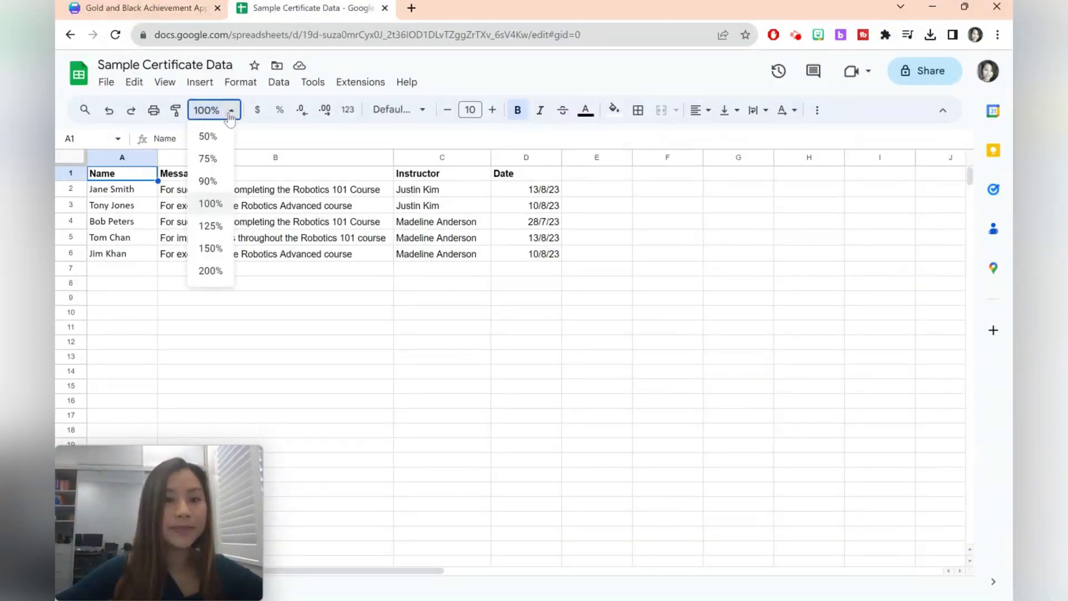
left_click(212, 248)
left_click(733, 369)
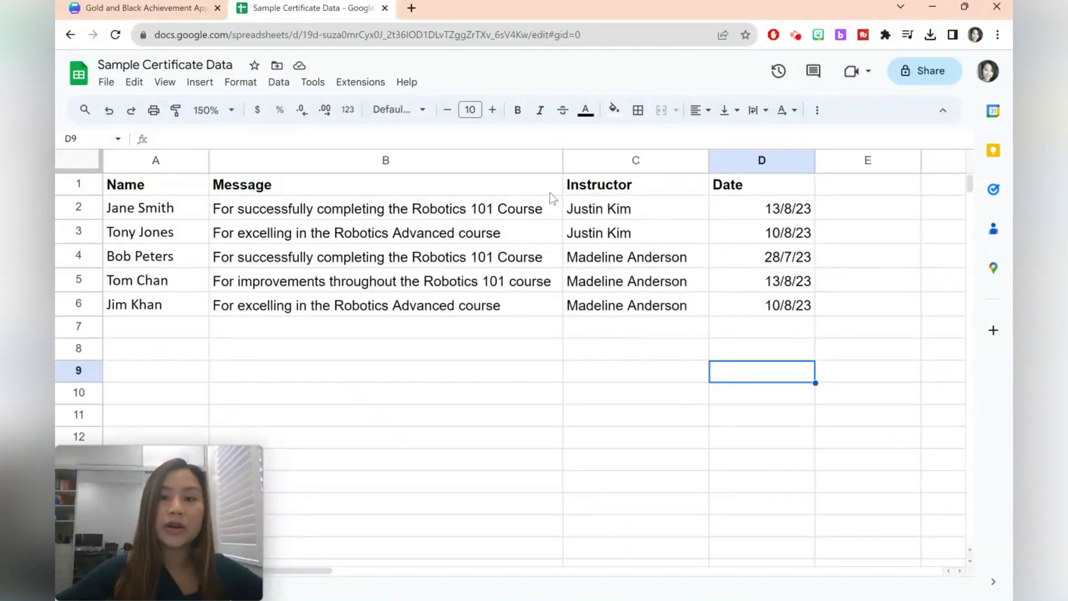
left_click(143, 193)
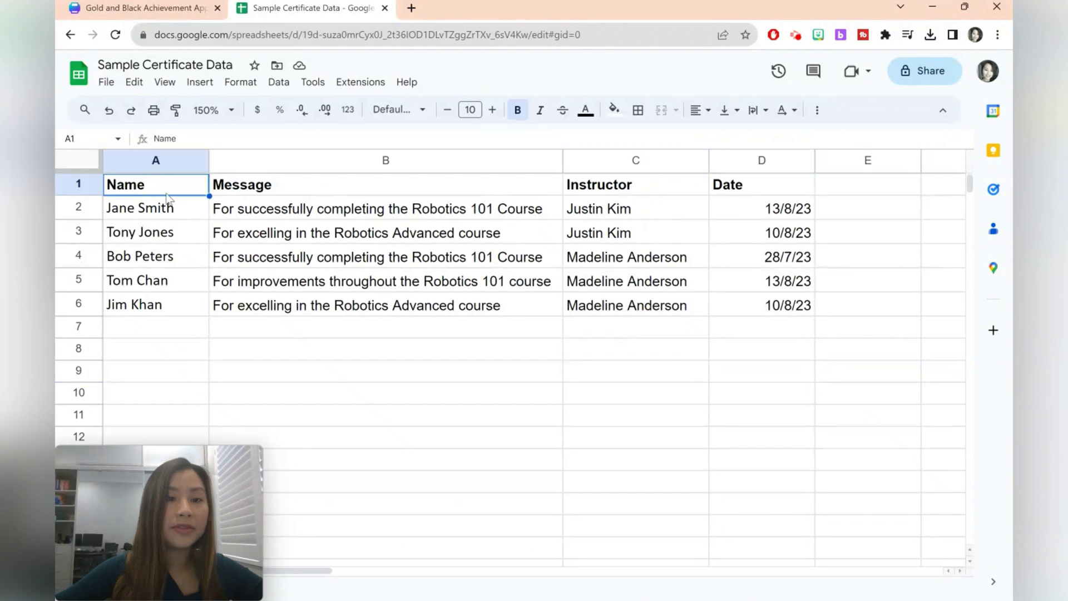
left_click(223, 192)
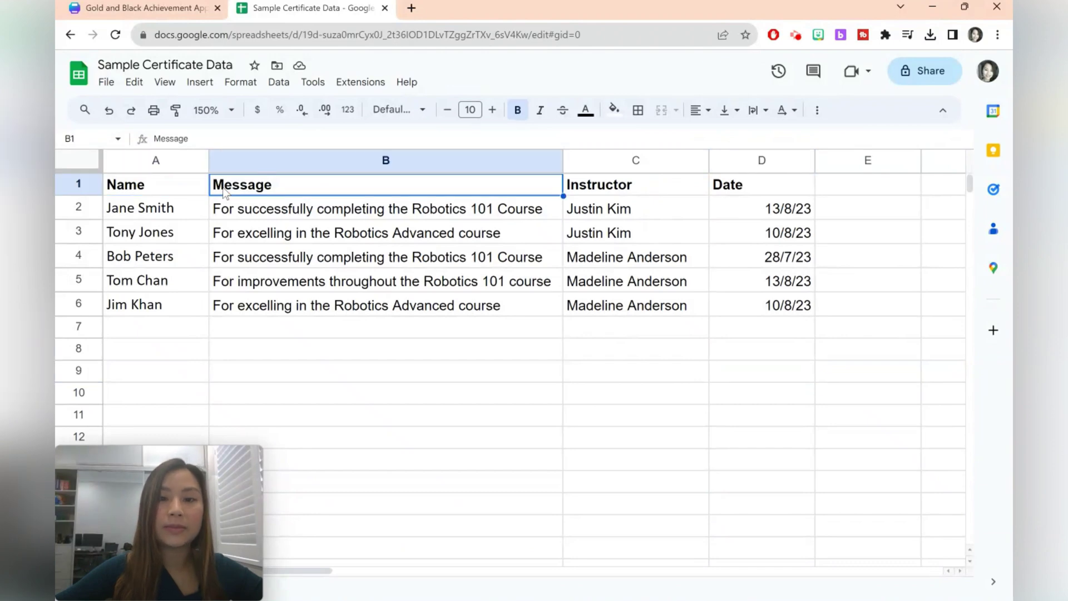
left_click(610, 191)
left_click(781, 187)
left_click(757, 325)
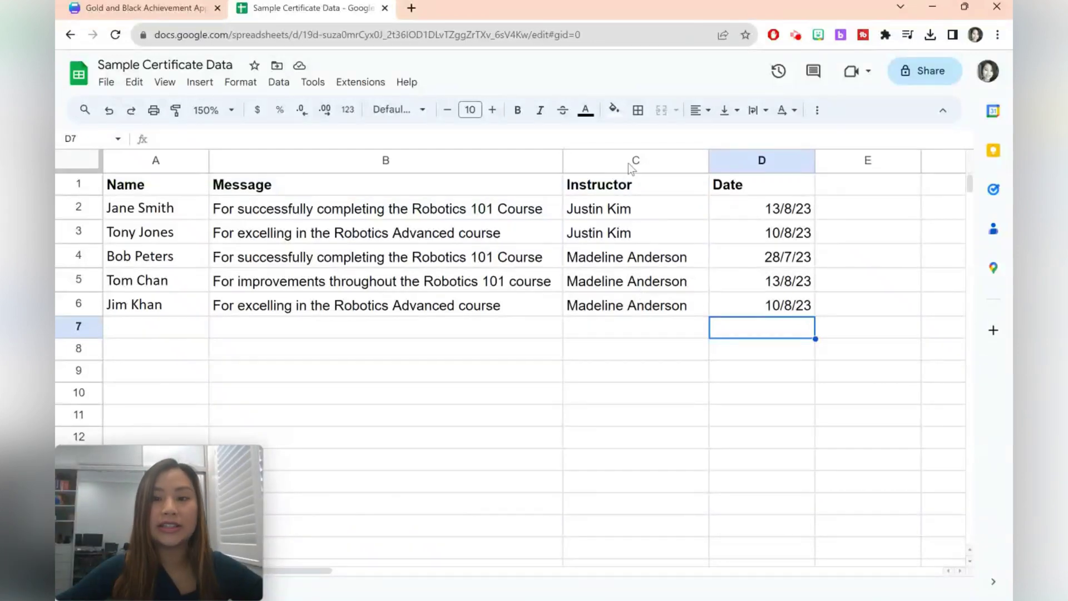
left_click(555, 392)
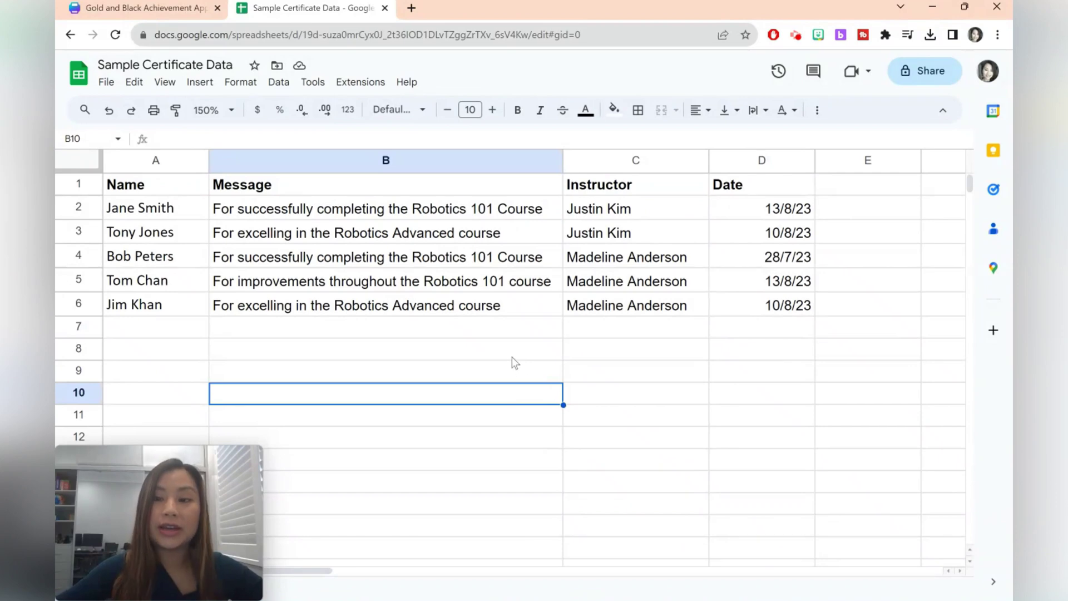
Step: Download the Sample Certificate Data sheet as a CSV file
left_click(106, 84)
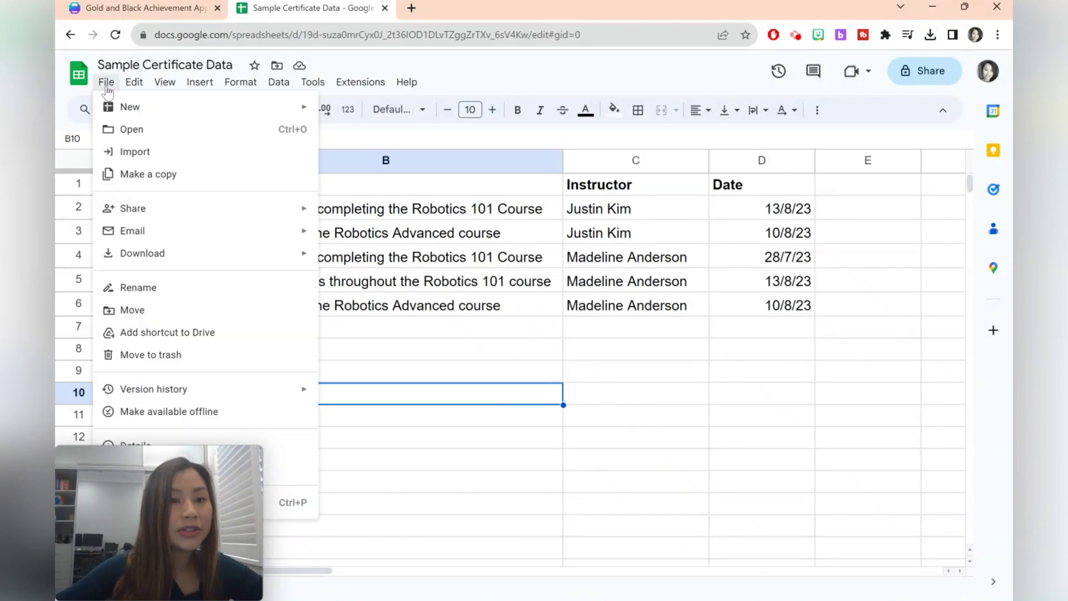
mouse_move(171, 253)
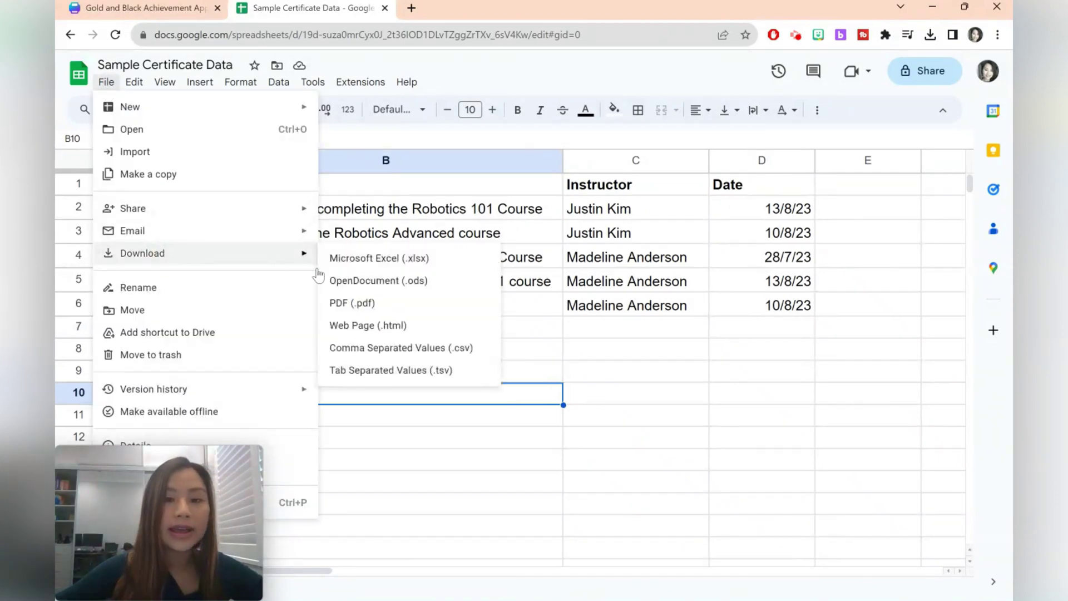
left_click(415, 350)
Step: Back in Canva, open Bulk create from an Apps search and select the recipient name text
left_click(203, 8)
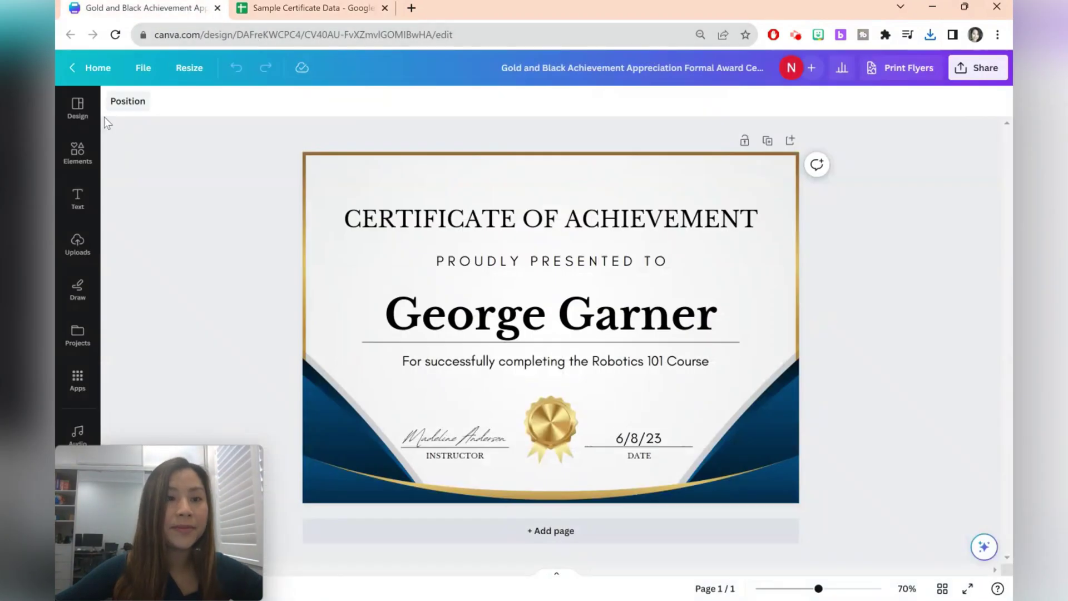
left_click(77, 378)
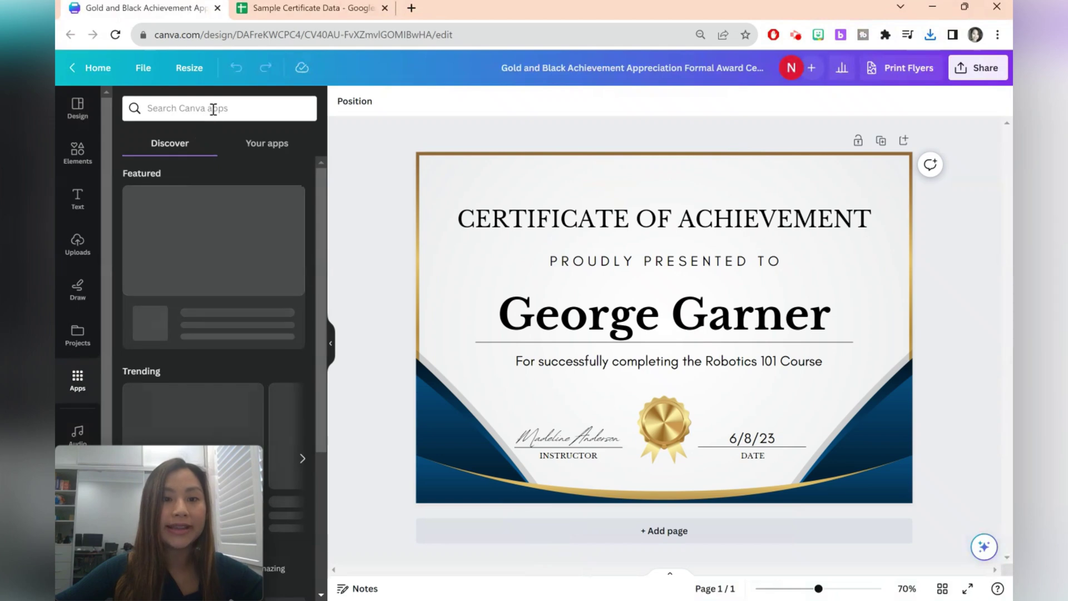
left_click(211, 109)
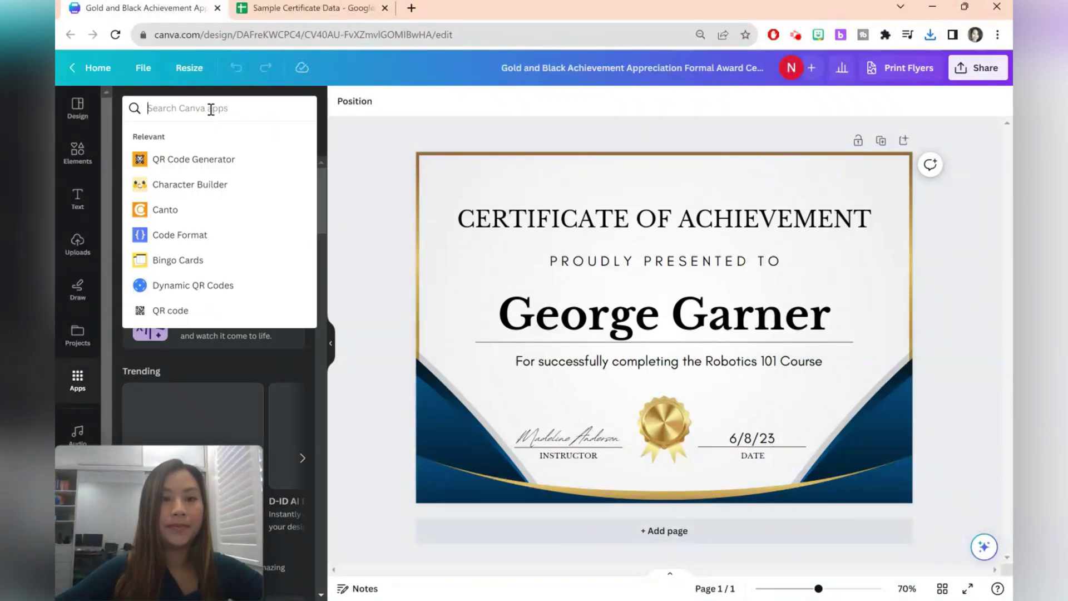
type("bulk")
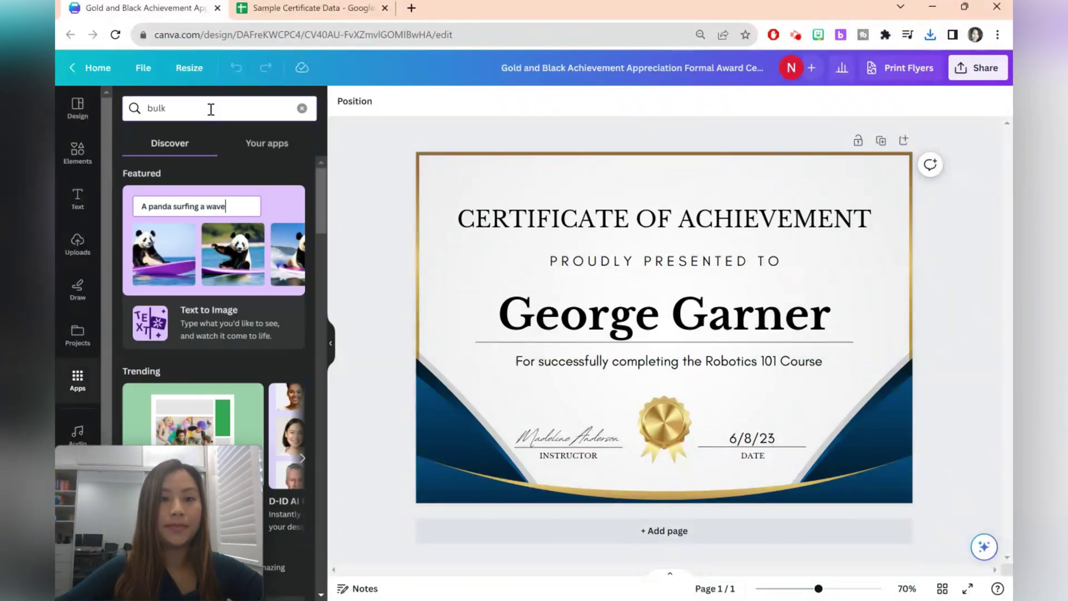
type(" rreate")
key("Return")
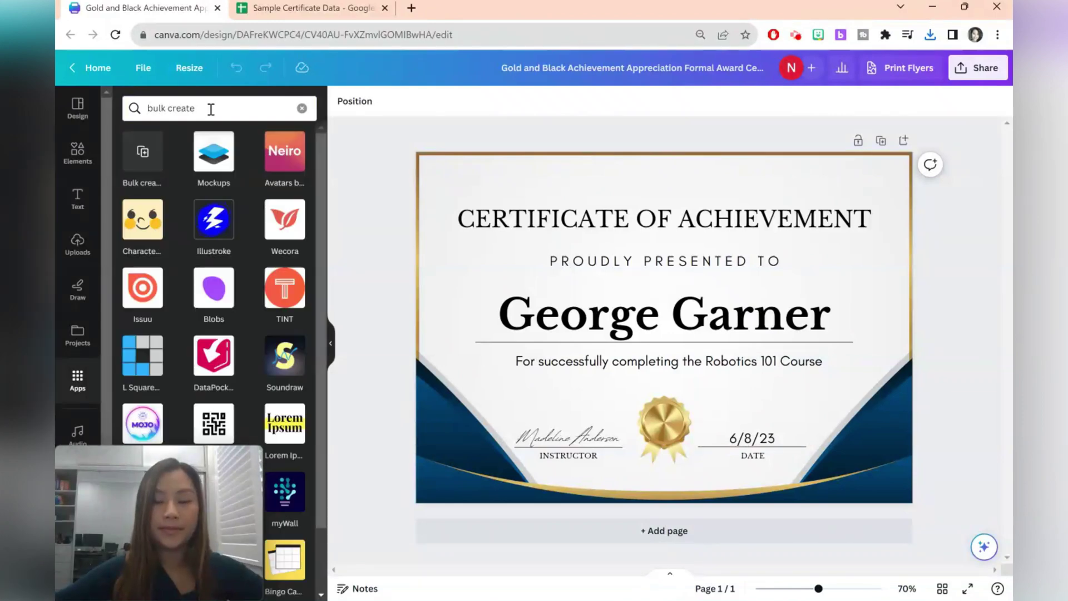
left_click(159, 159)
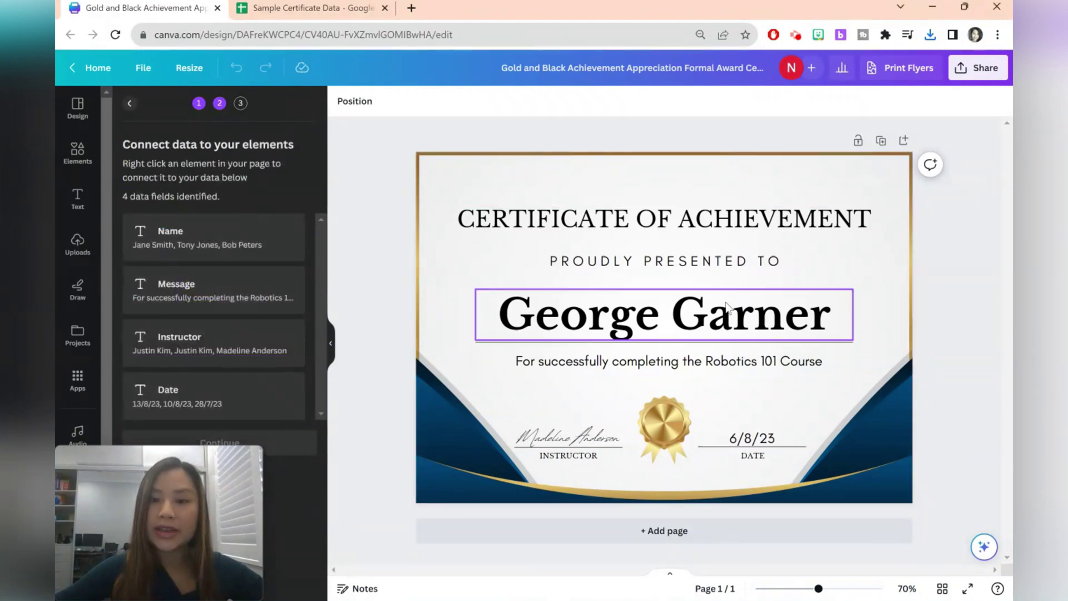
left_click(727, 310)
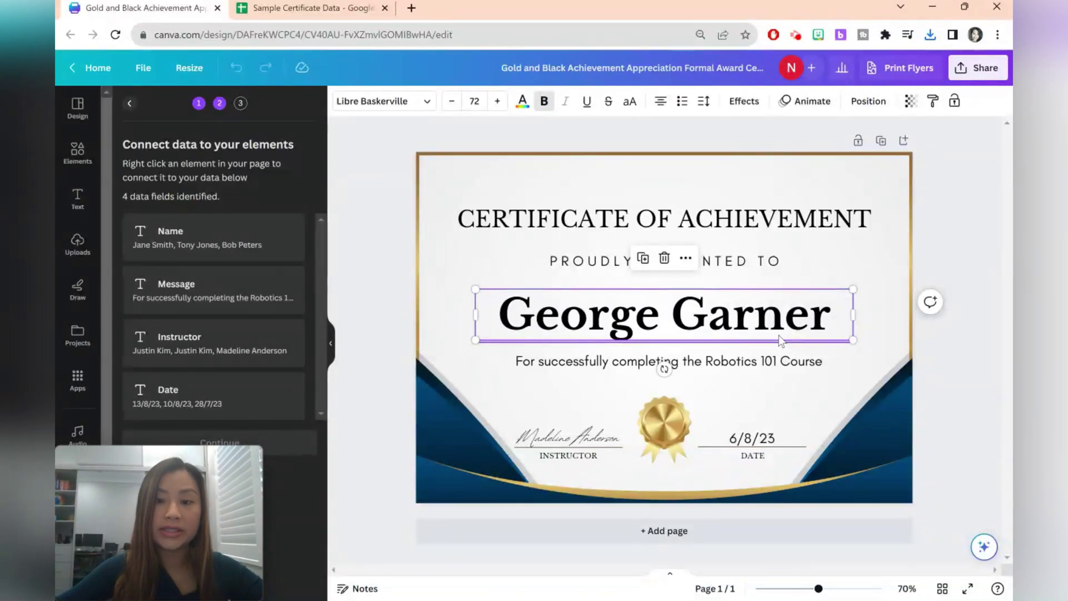
Step: Shrink the name text two sizes and connect it to the Name field
left_click(452, 101)
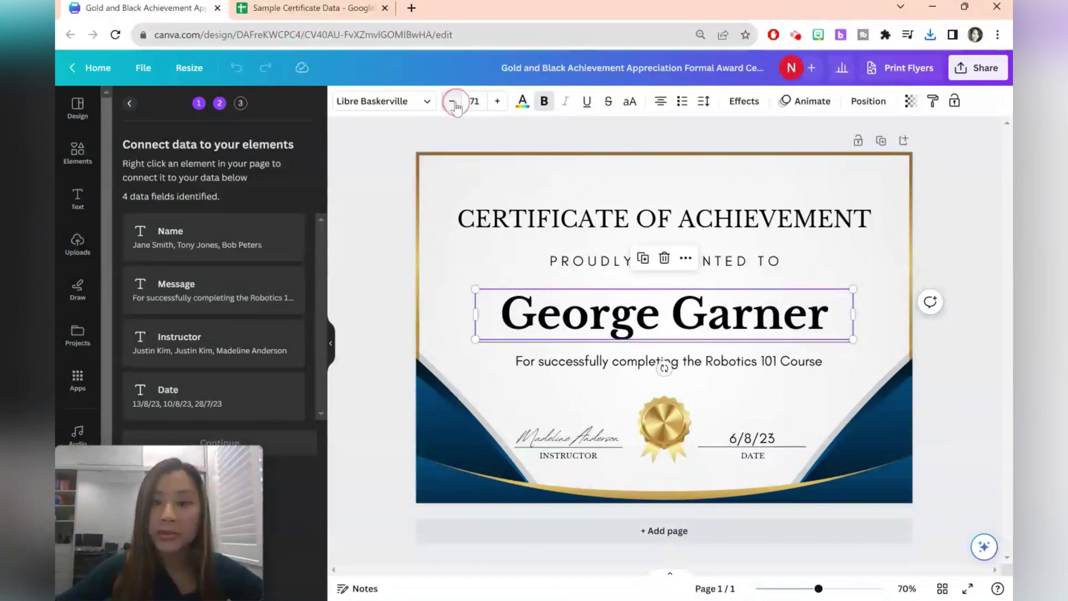
left_click(453, 102)
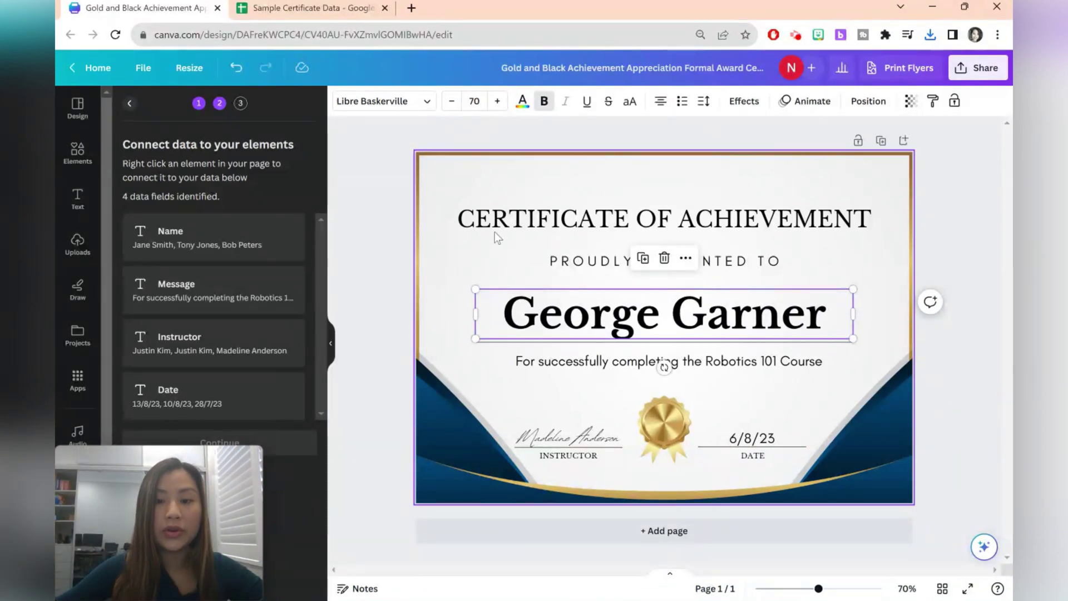
right_click(614, 315)
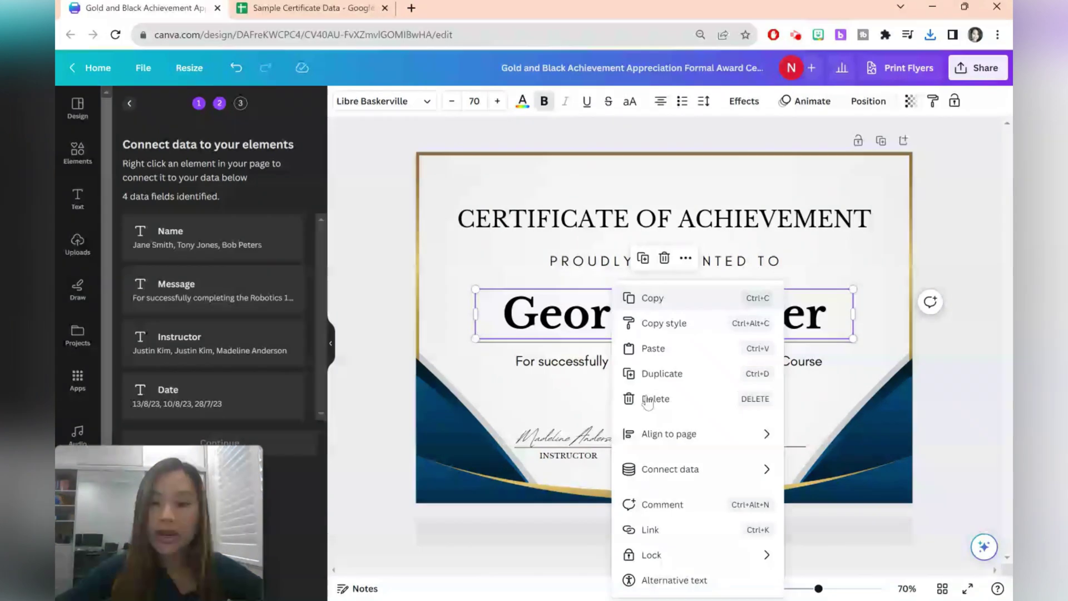
mouse_move(688, 473)
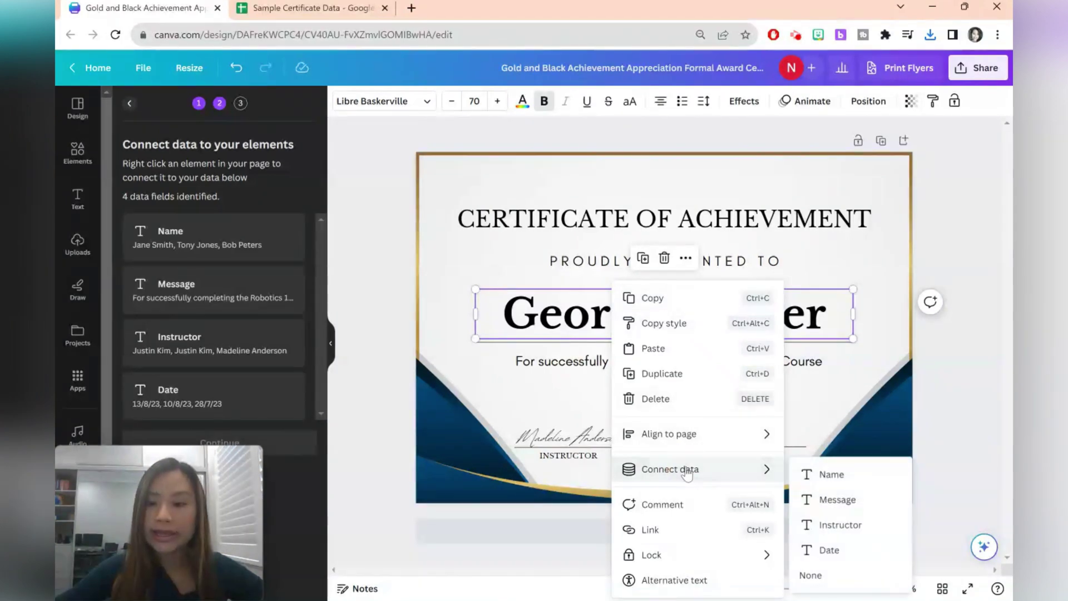
left_click(815, 477)
Step: Connect the course message to Message and the signature to Instructor
left_click(763, 366)
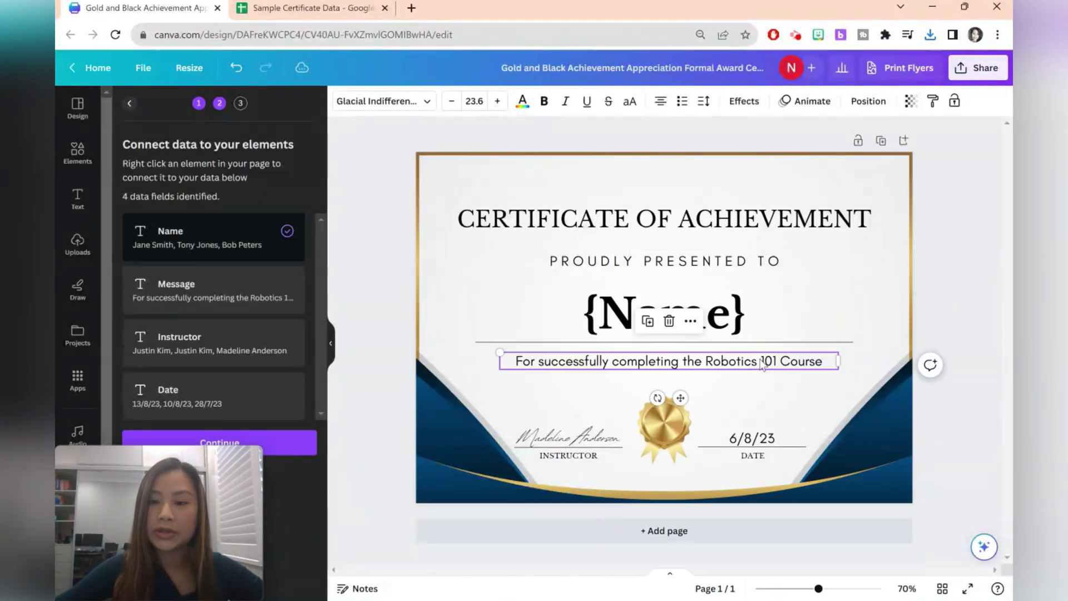
right_click(761, 363)
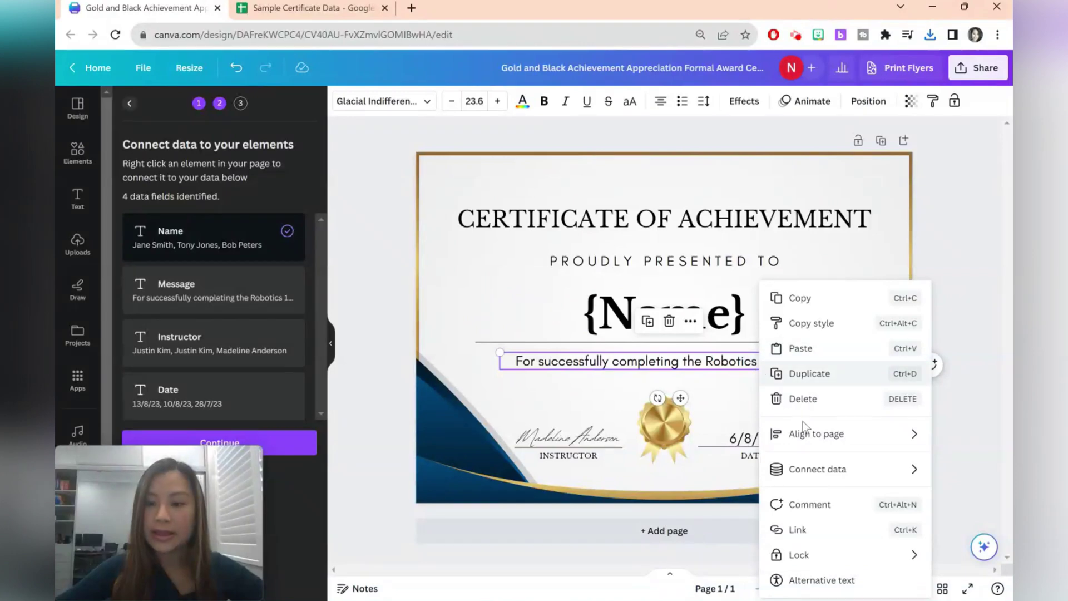
mouse_move(808, 469)
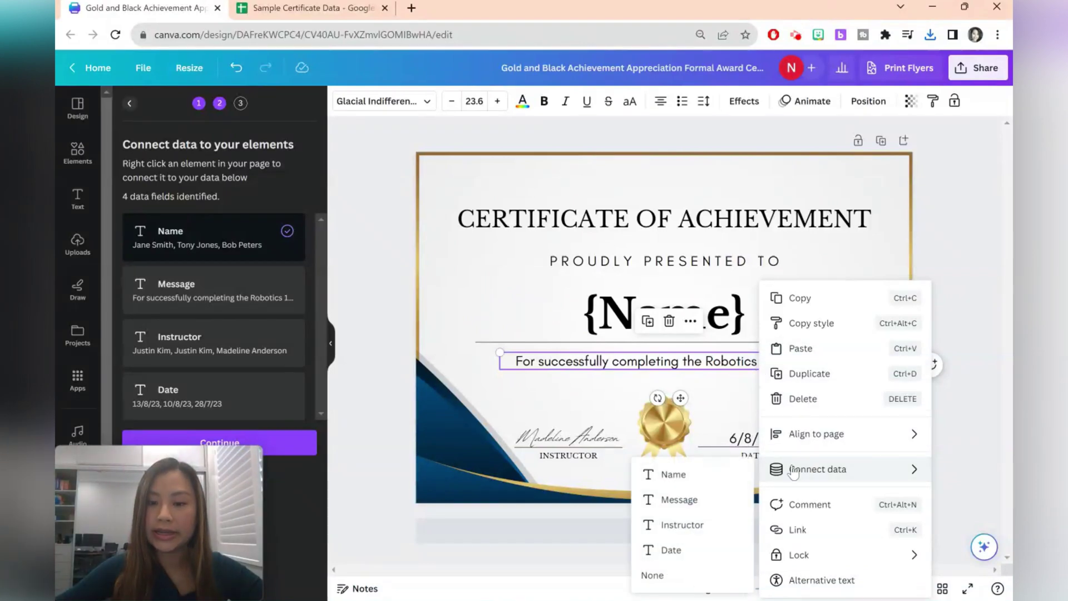
left_click(695, 500)
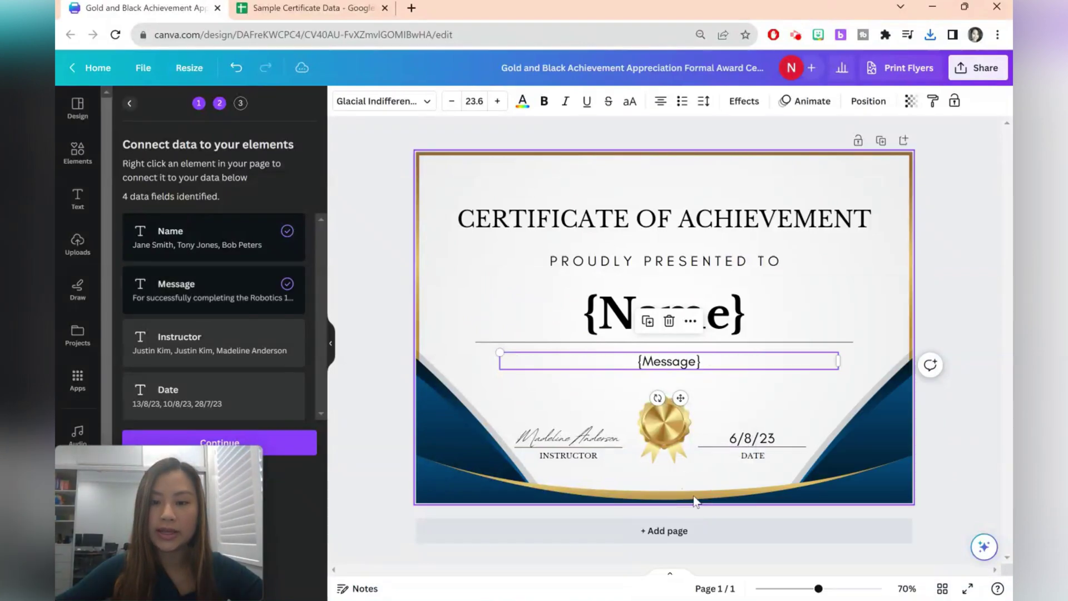
left_click(591, 445)
right_click(588, 445)
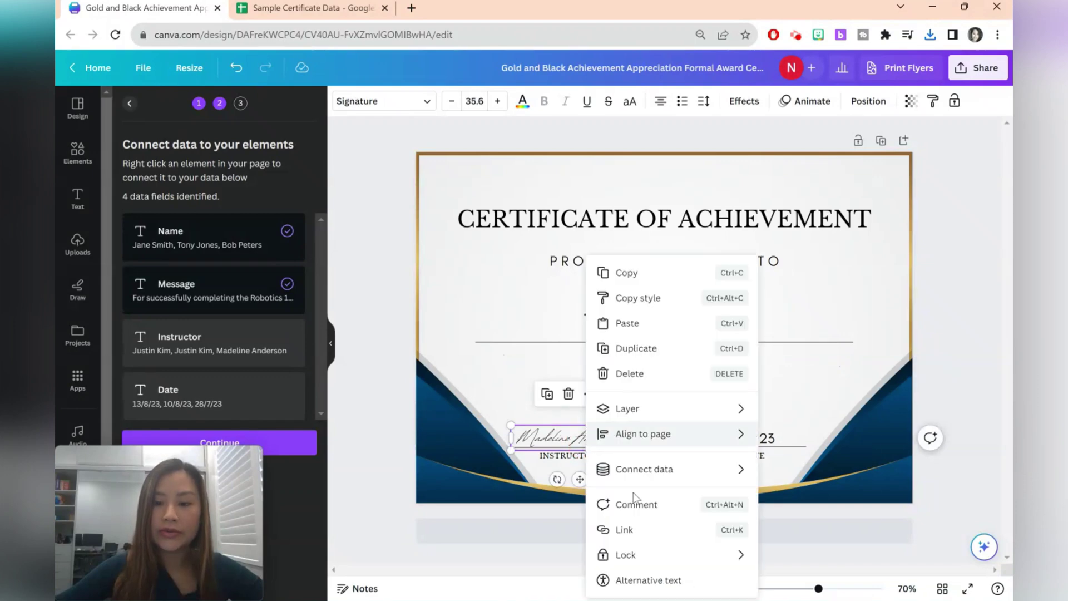
left_click(644, 470)
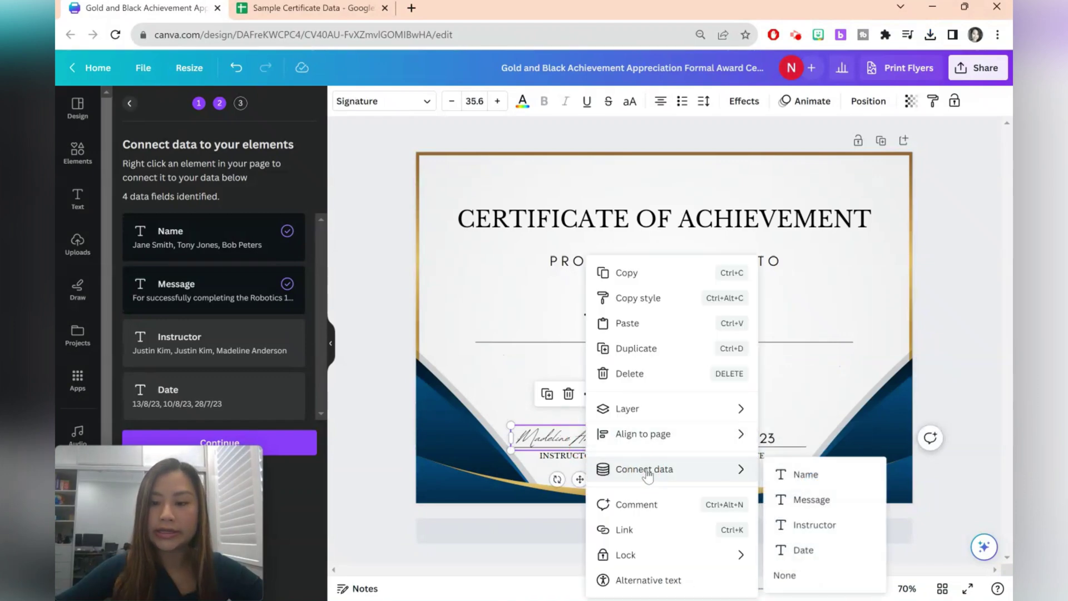
left_click(812, 523)
Step: Connect the 6/8/23 date text to the Date field
left_click(760, 442)
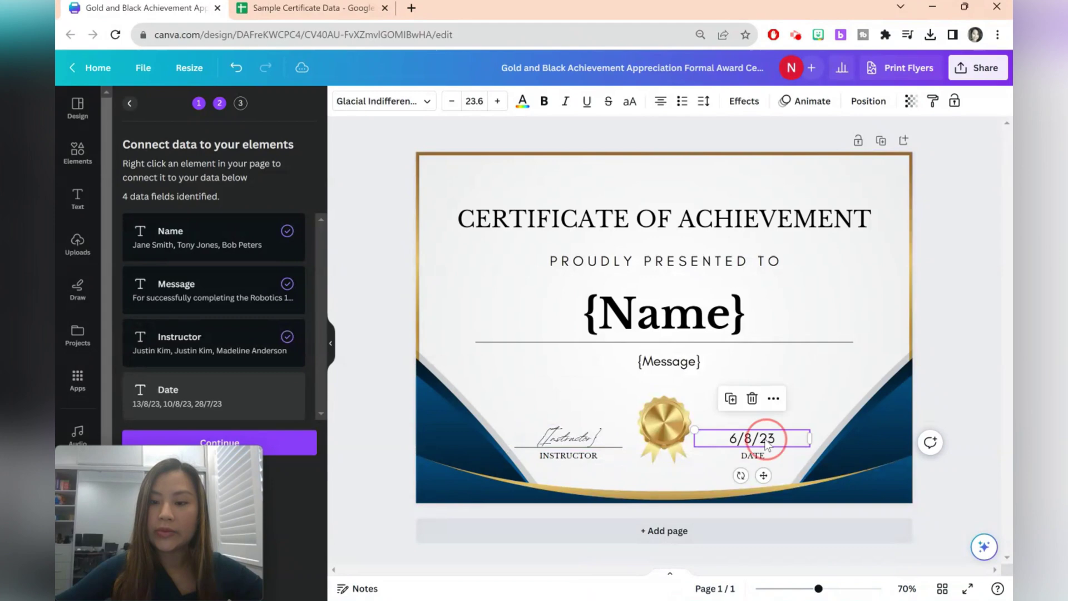
right_click(763, 439)
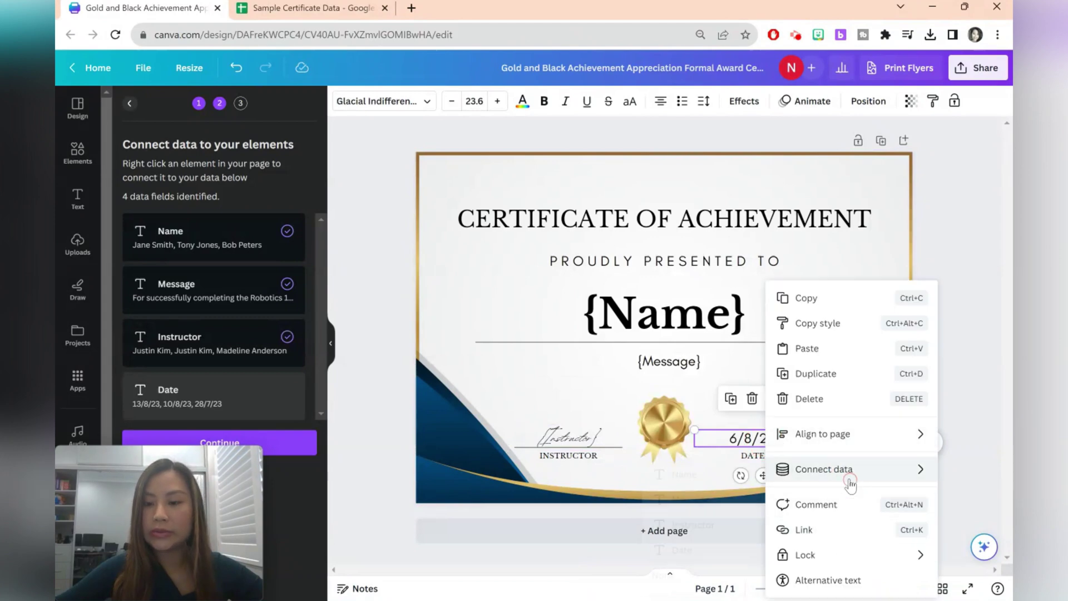
mouse_move(850, 478)
left_click(719, 550)
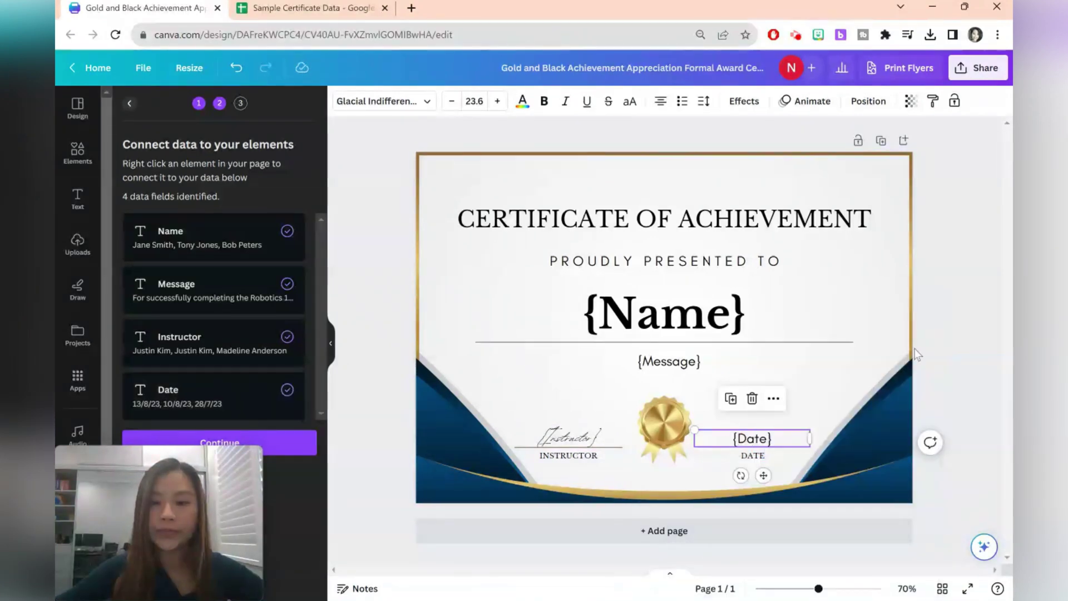
left_click(940, 334)
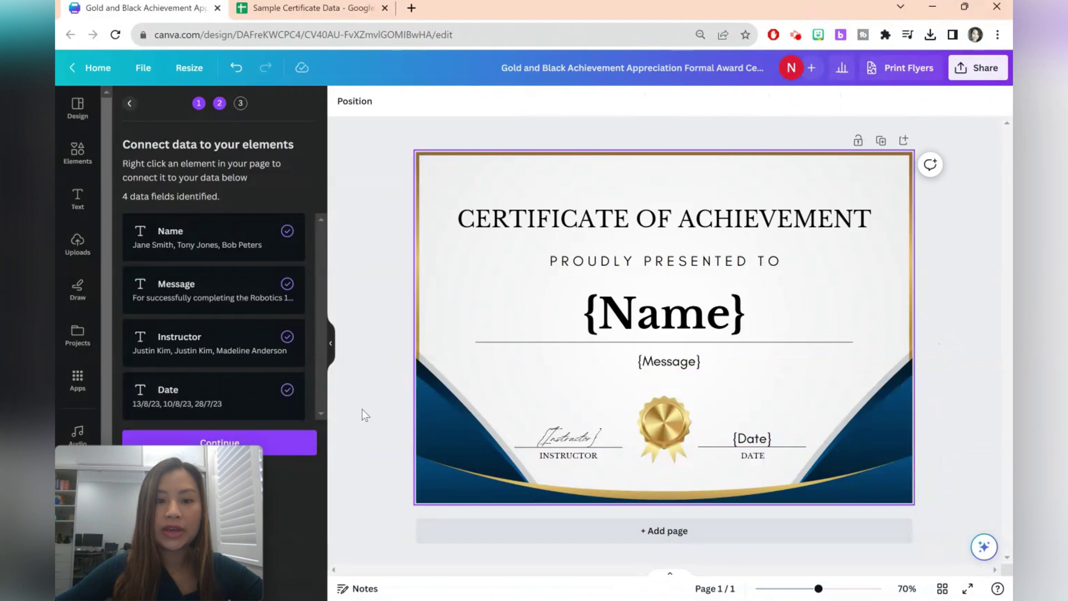
Step: Generate five personalised certificate pages and review them all in grid view
left_click(299, 440)
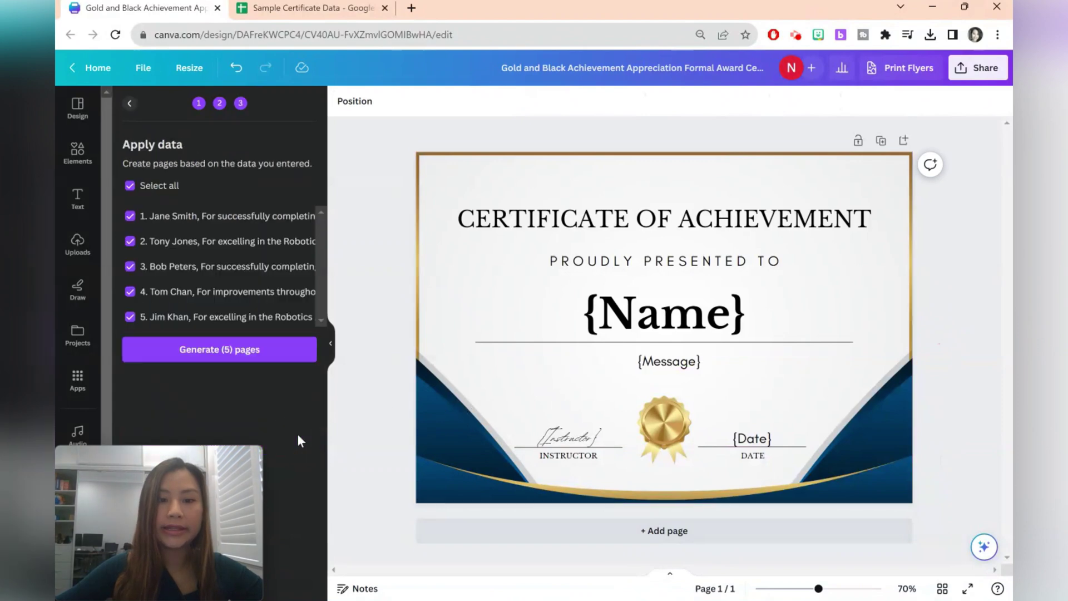
left_click(277, 352)
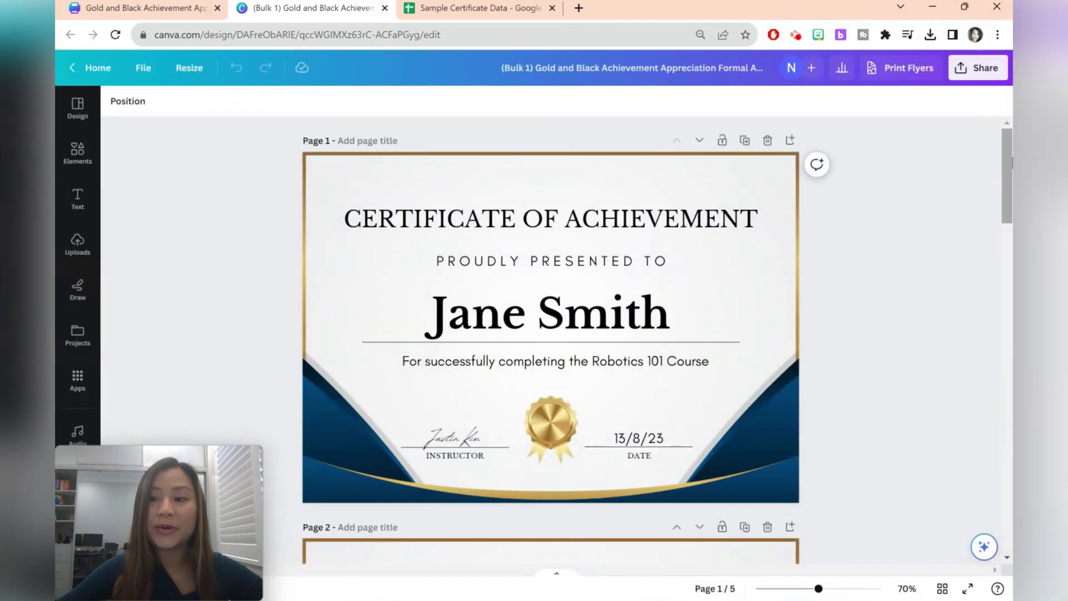
left_click_drag(1003, 159, 989, 312)
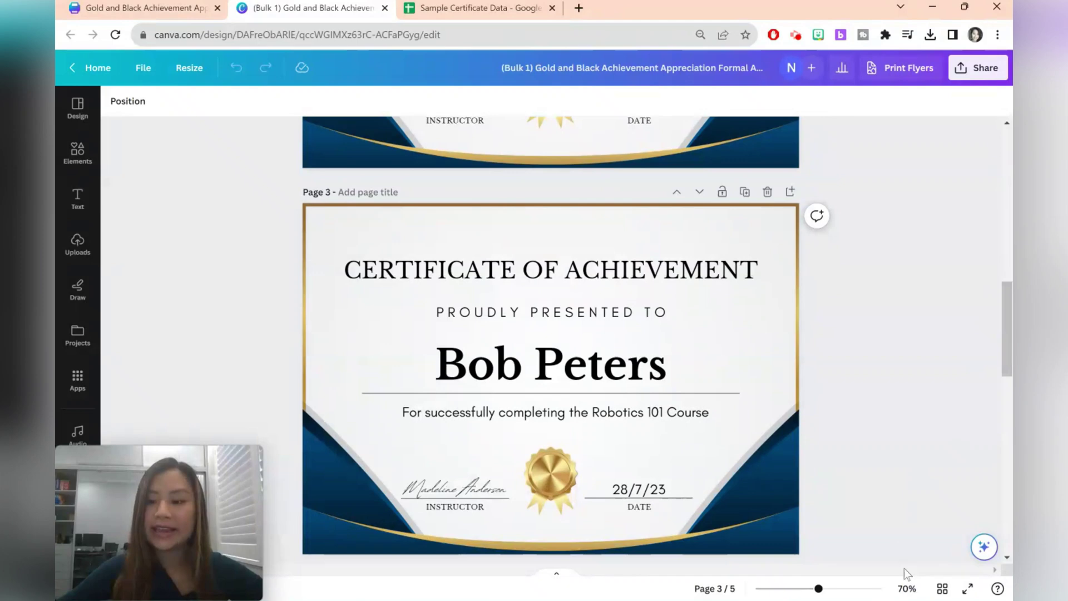
left_click(942, 589)
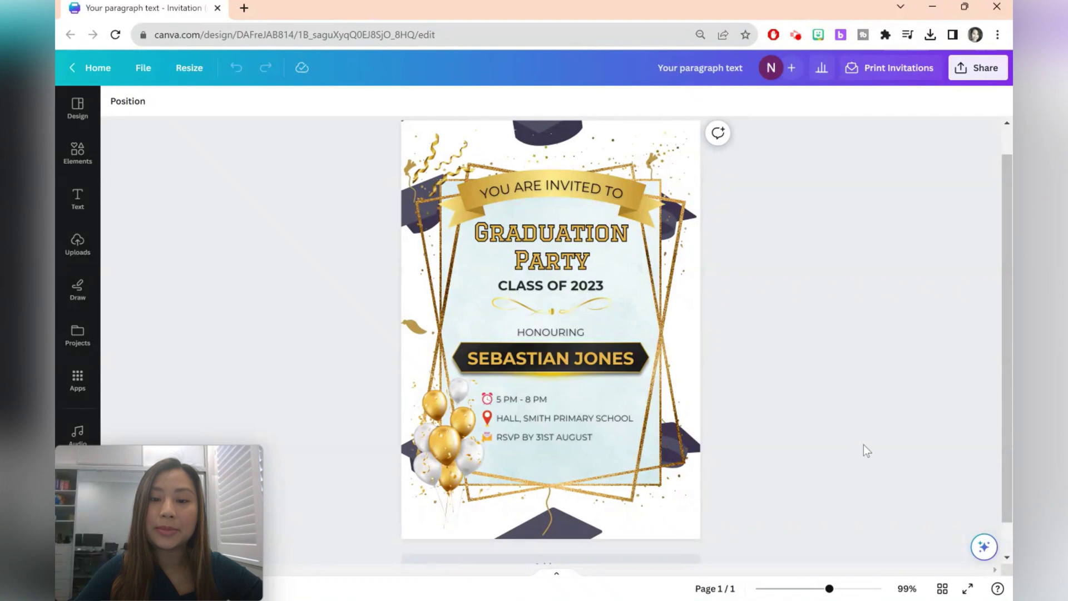
Step: With the honoree name selected, find the 'bulk create' app under Apps and open Bulk create
left_click(630, 368)
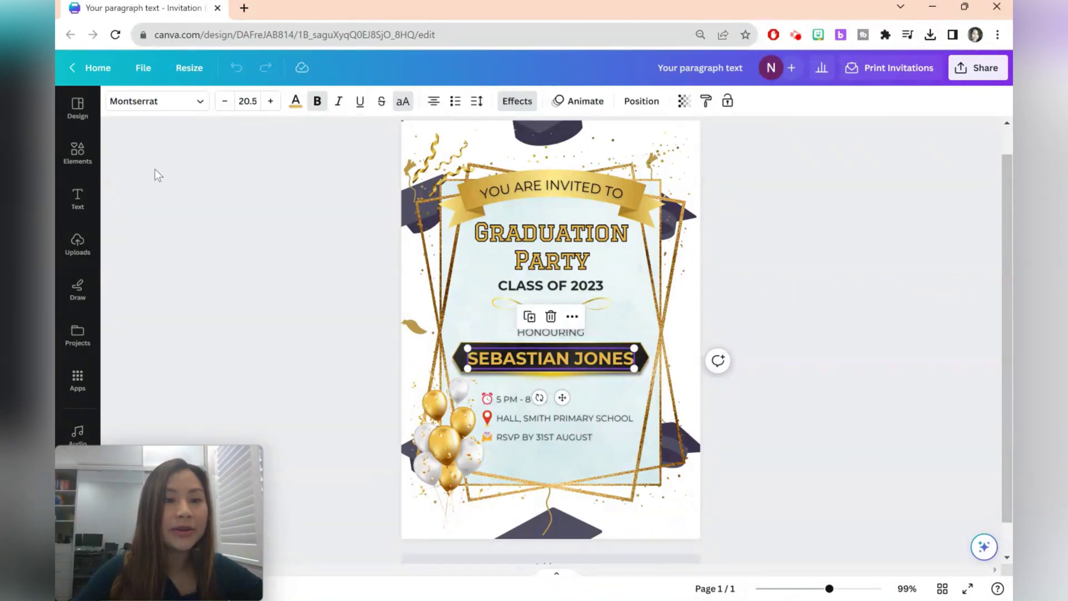
left_click(78, 378)
left_click(222, 106)
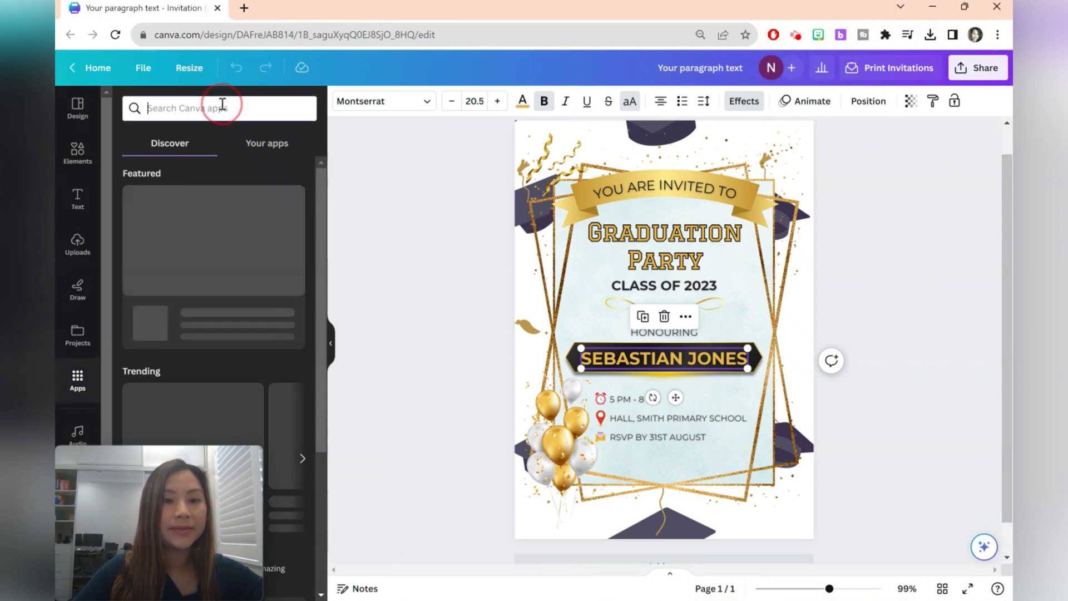
type("bulk cr")
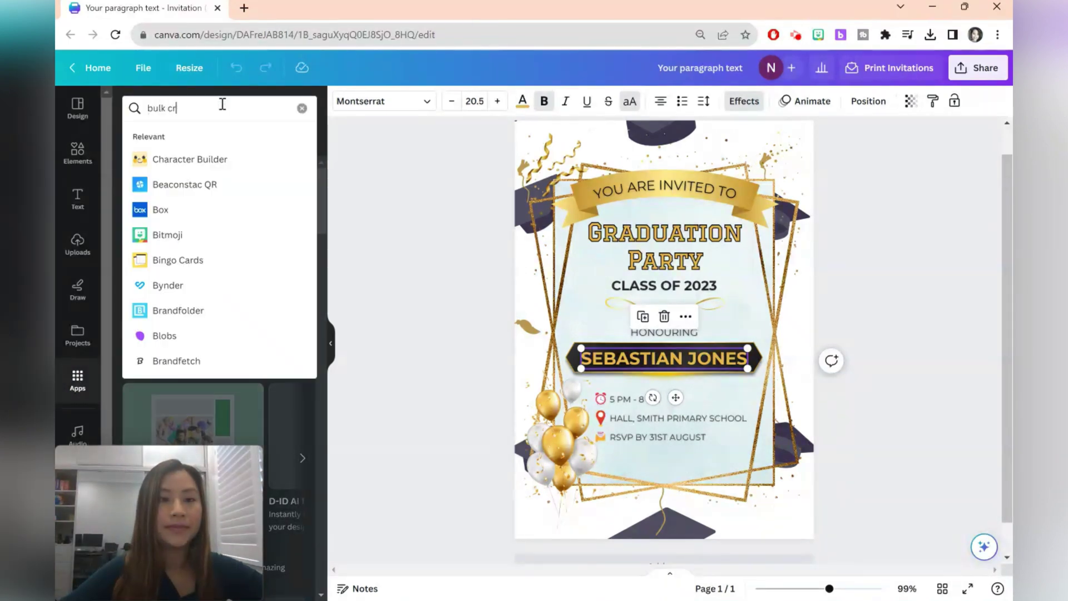
type("eate")
key("Return")
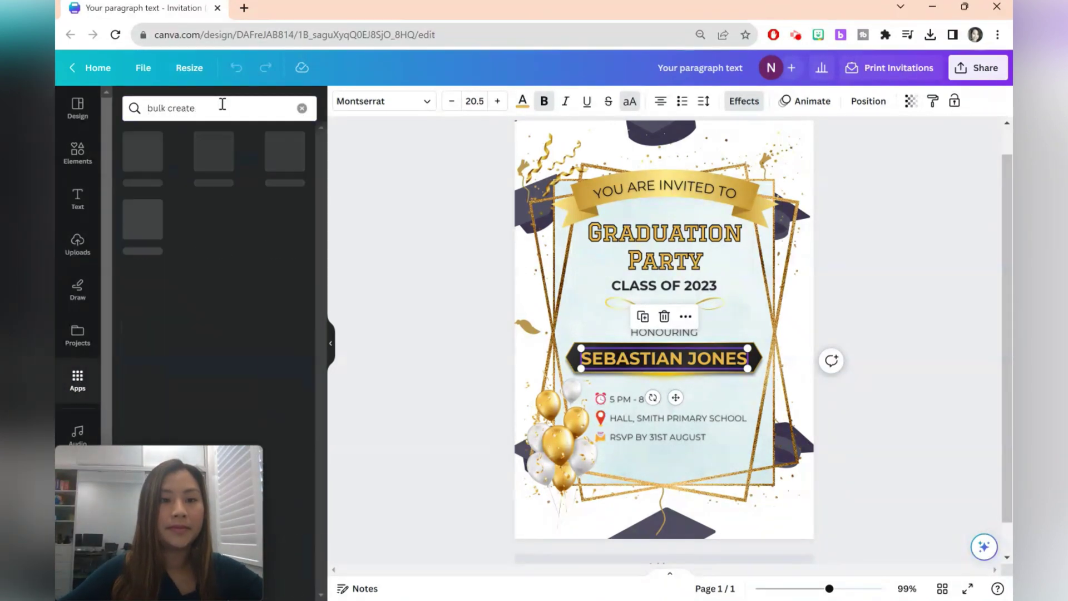
left_click(153, 167)
Step: Paste the five-name Full Name list into a manually entered data table
left_click(214, 339)
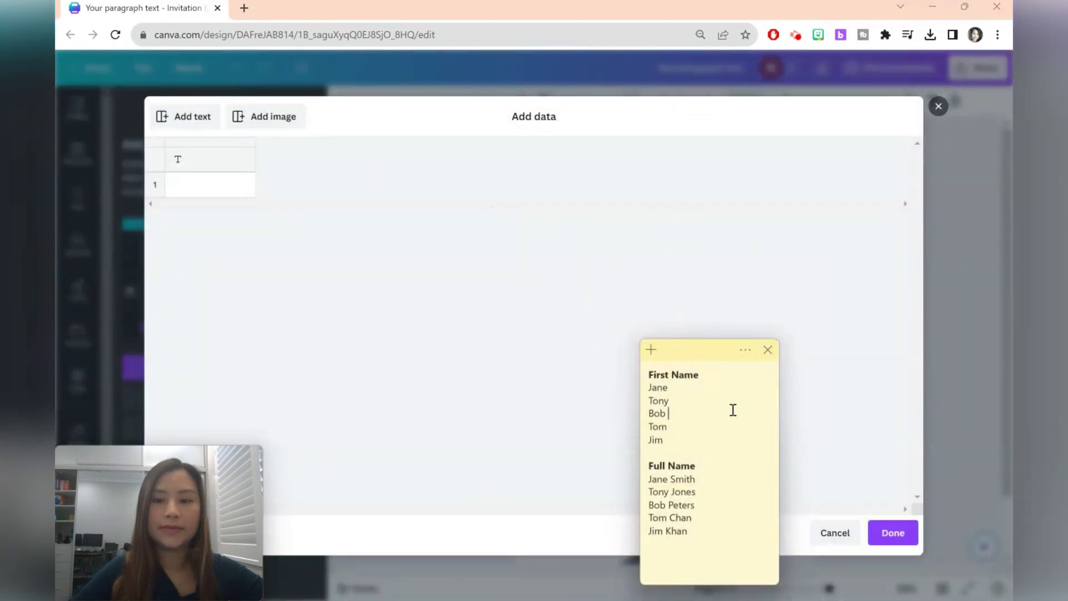
left_click_drag(698, 535, 649, 465)
key("ctrl+c")
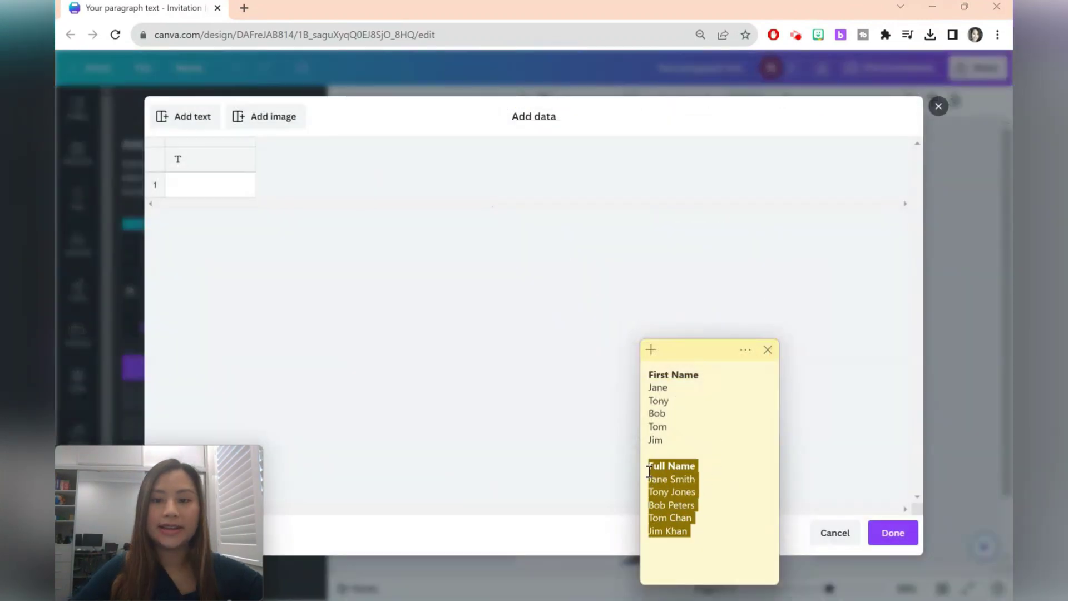
left_click(201, 152)
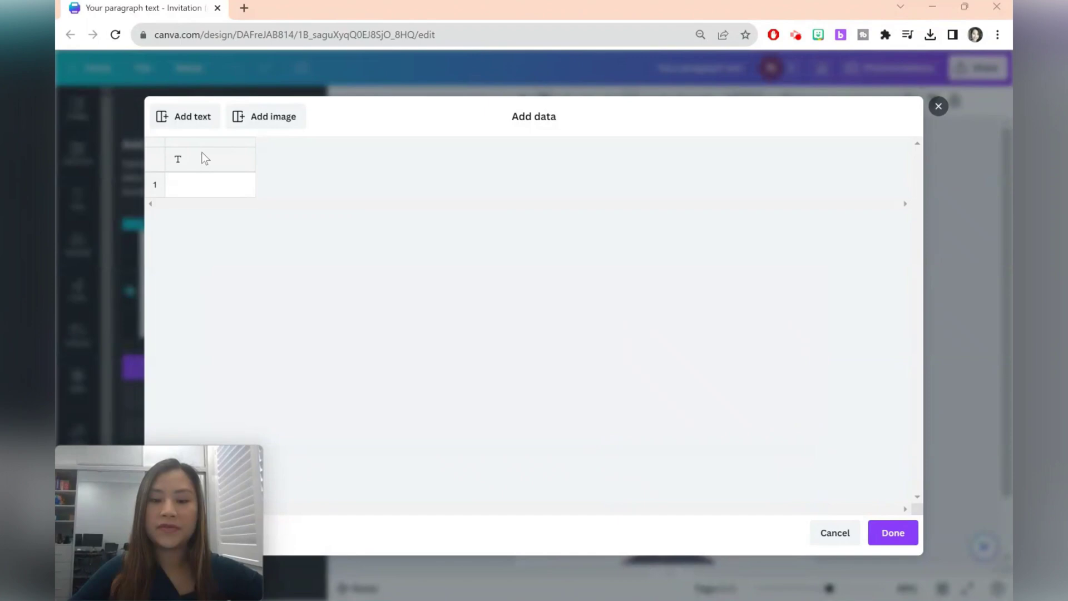
left_click(200, 160)
key("ctrl+v")
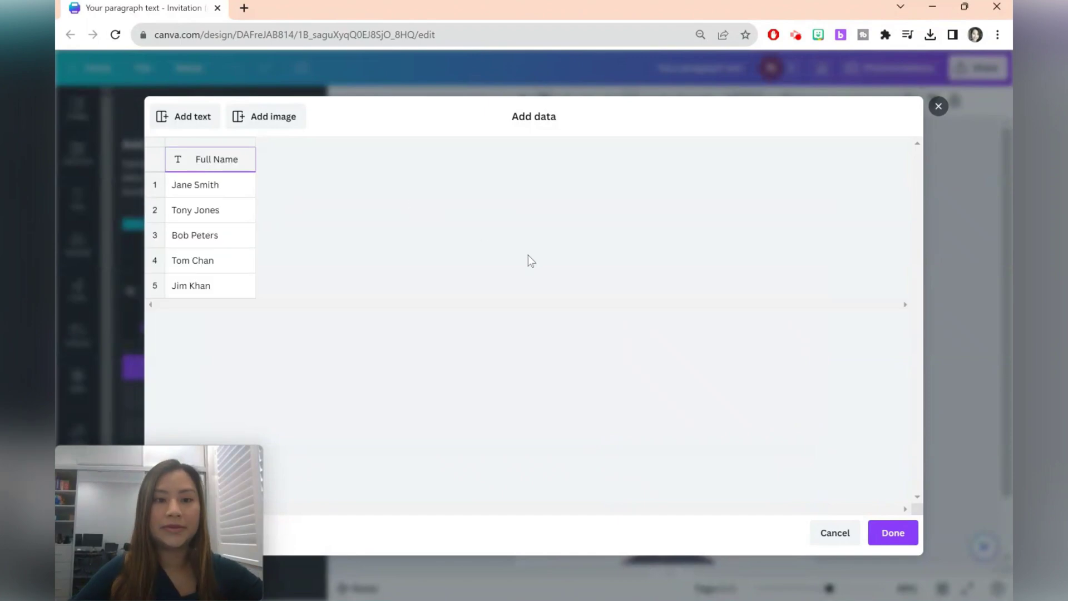
left_click(893, 533)
Step: Connect the invitation's honoree name text to the Full Name data field
right_click(665, 389)
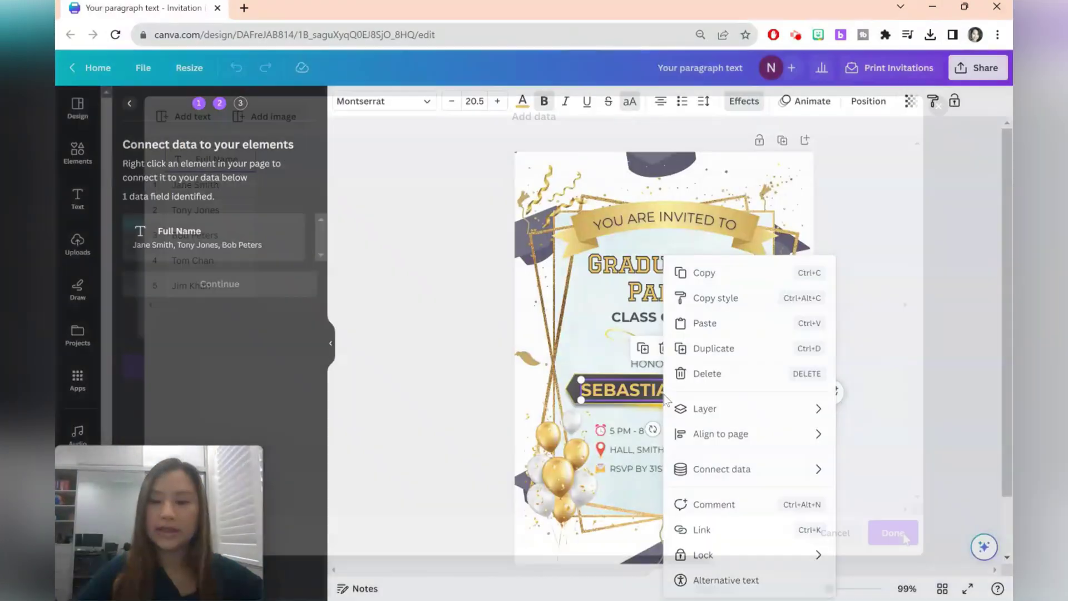
mouse_move(726, 474)
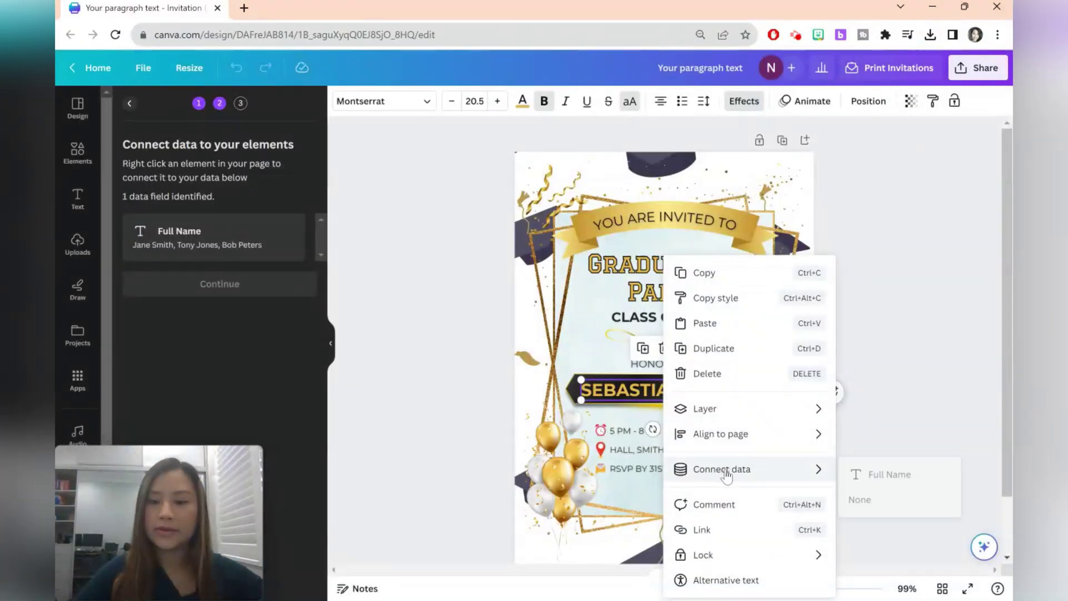
left_click(877, 474)
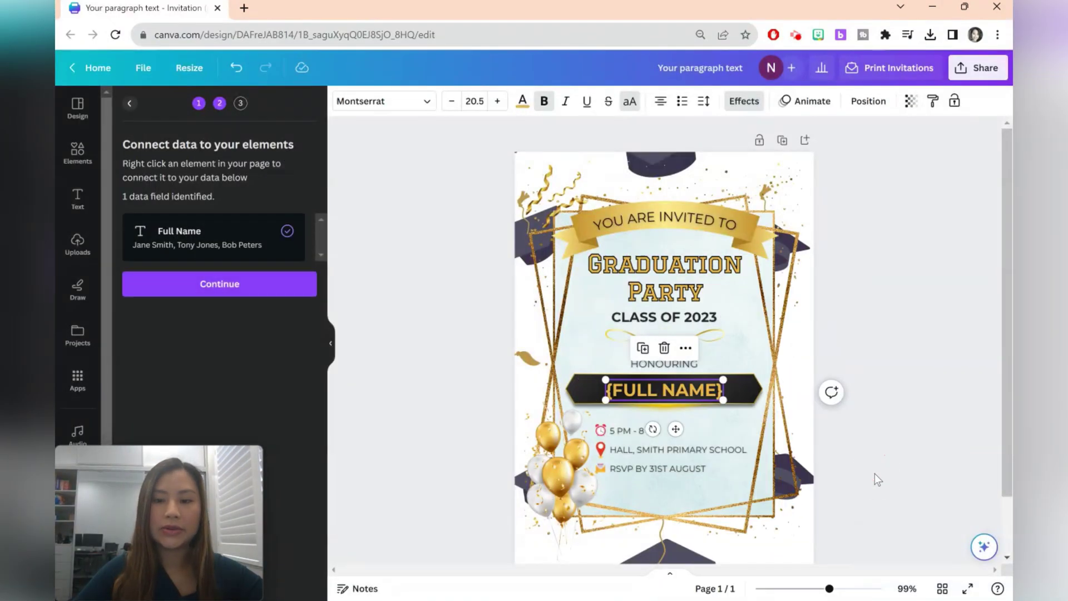
Step: Generate the five personalised invitation pages and scroll through them to check each name
left_click(269, 282)
left_click(298, 342)
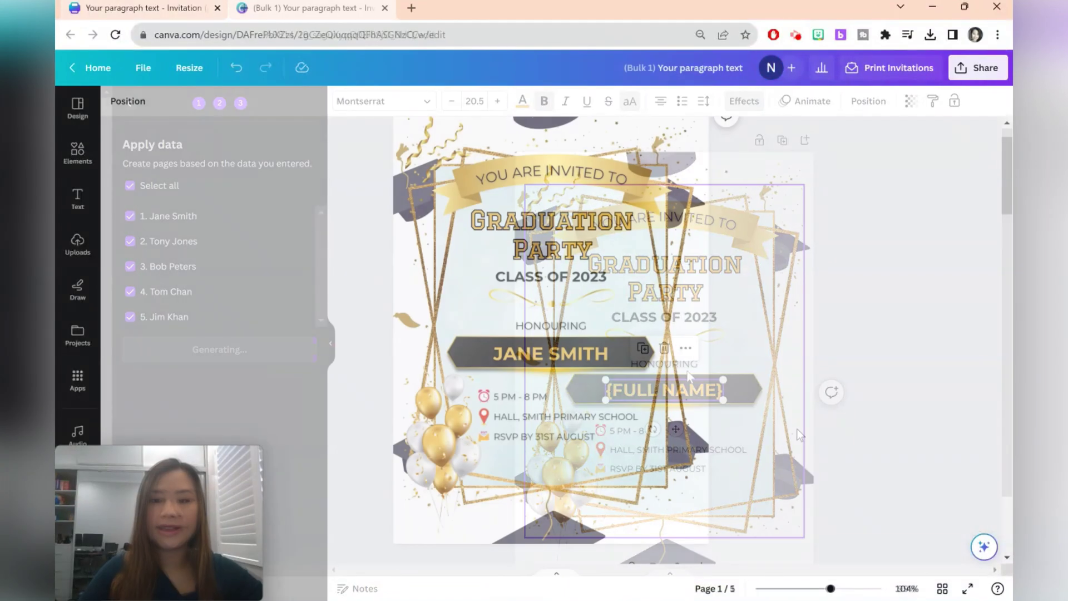
scroll(797, 431, "down", 8)
scroll(796, 428, "down", 7)
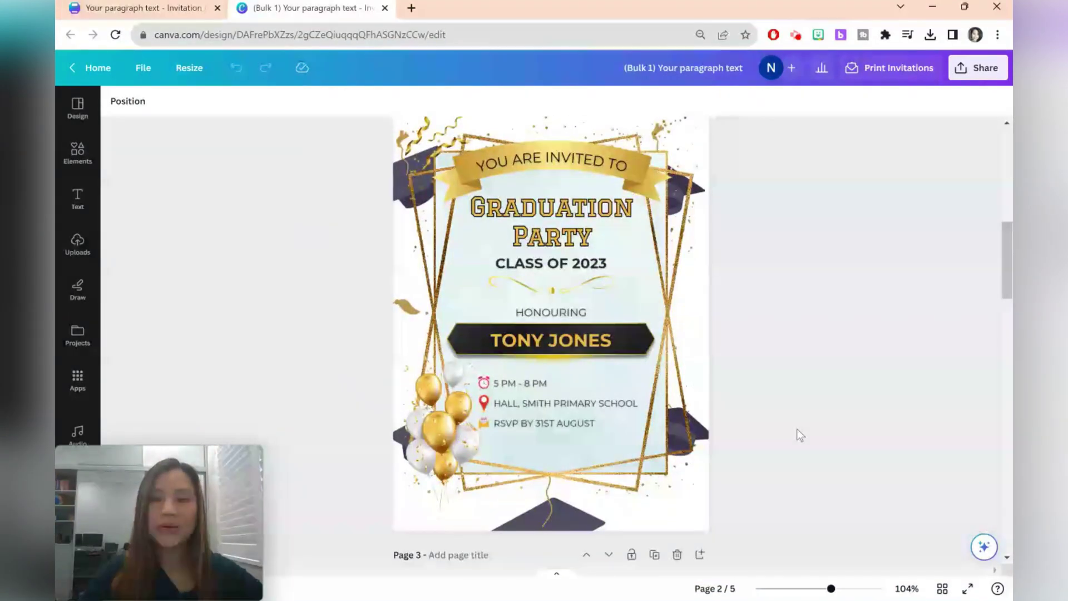
scroll(796, 429, "down", 4)
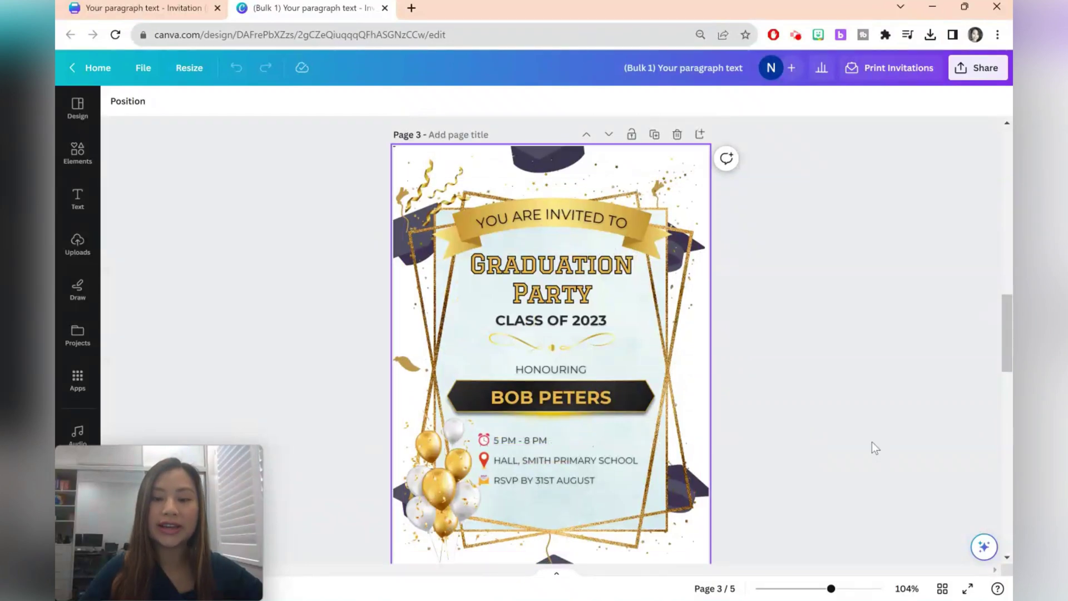
scroll(852, 445, "down", 3)
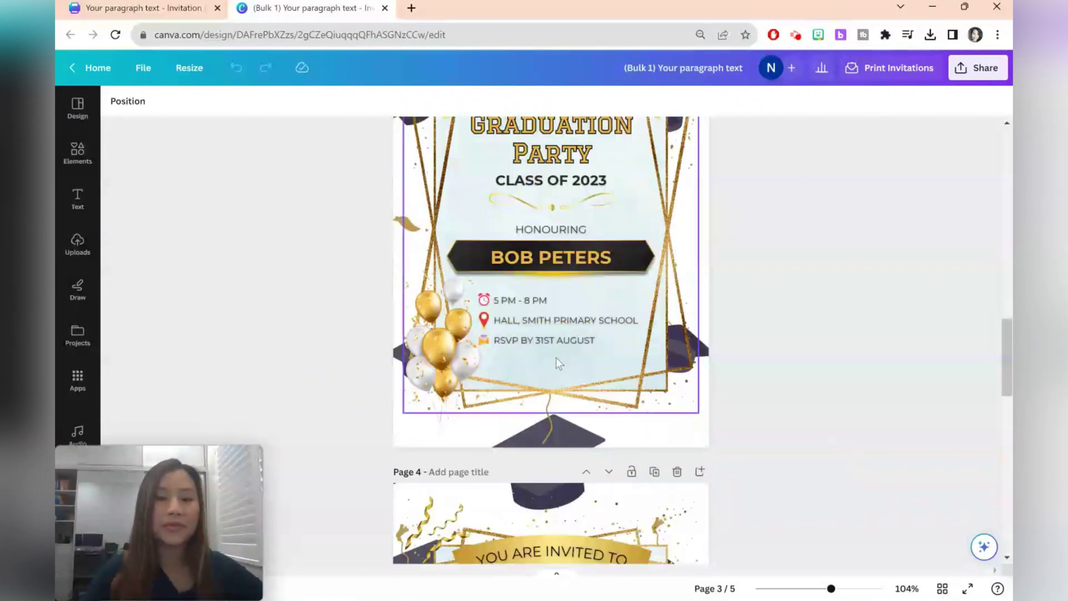
scroll(831, 413, "down", 6)
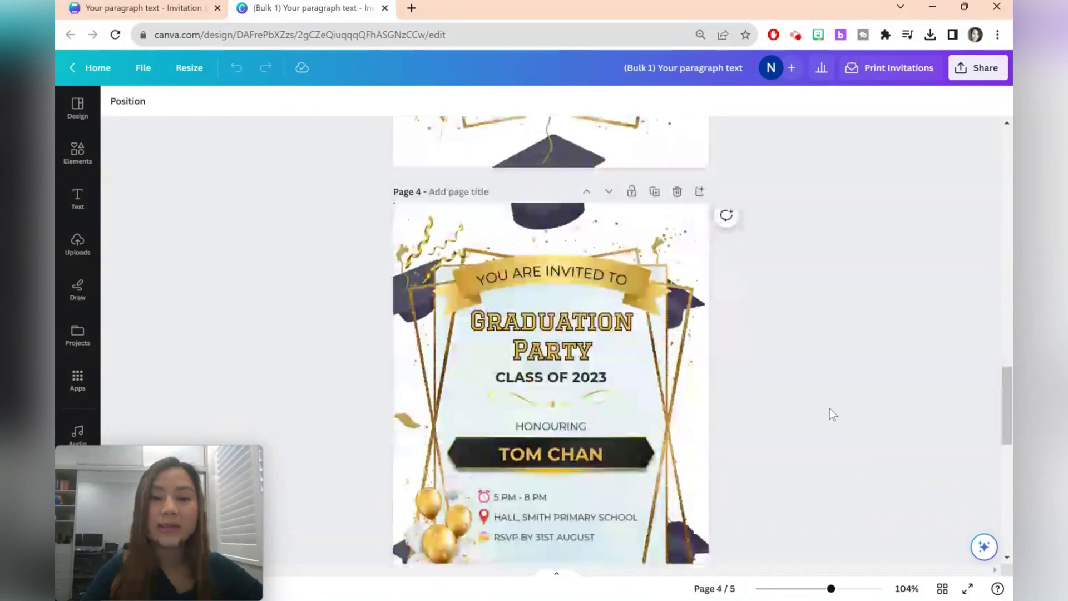
scroll(831, 413, "up", 18)
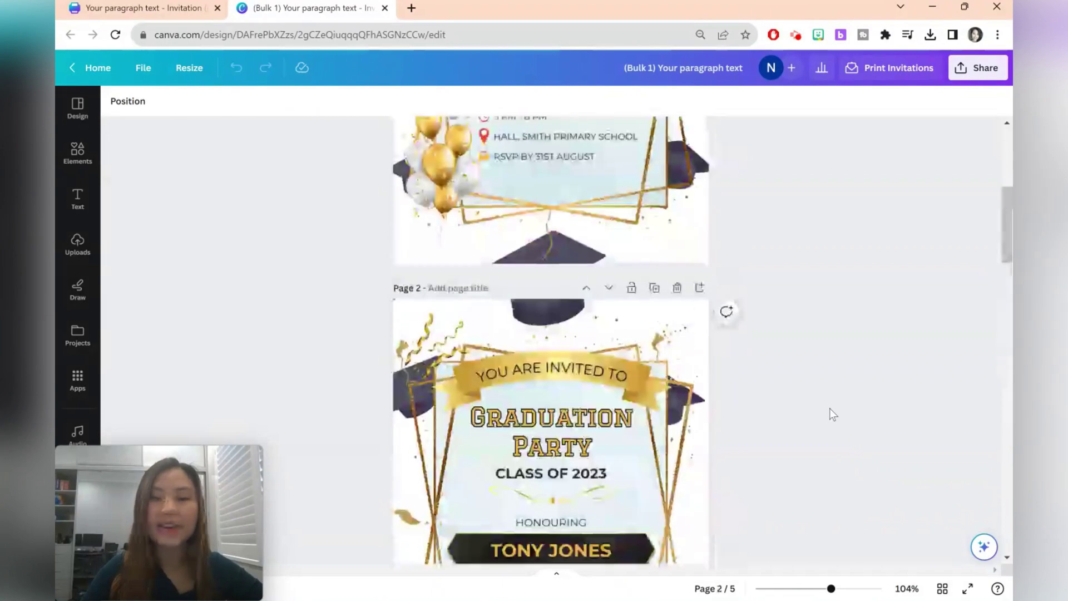
scroll(824, 409, "up", 6)
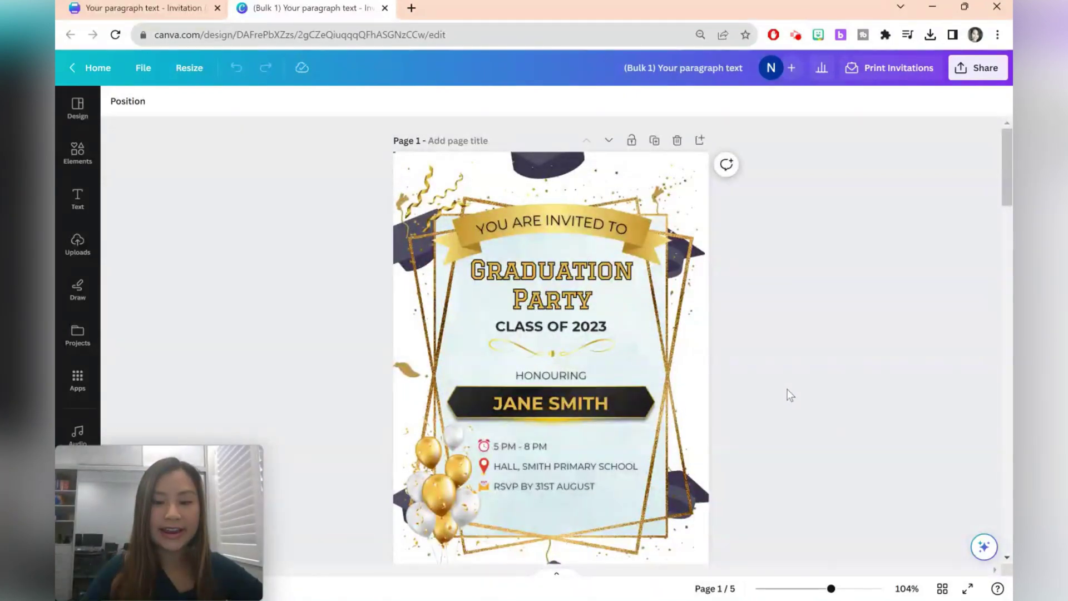